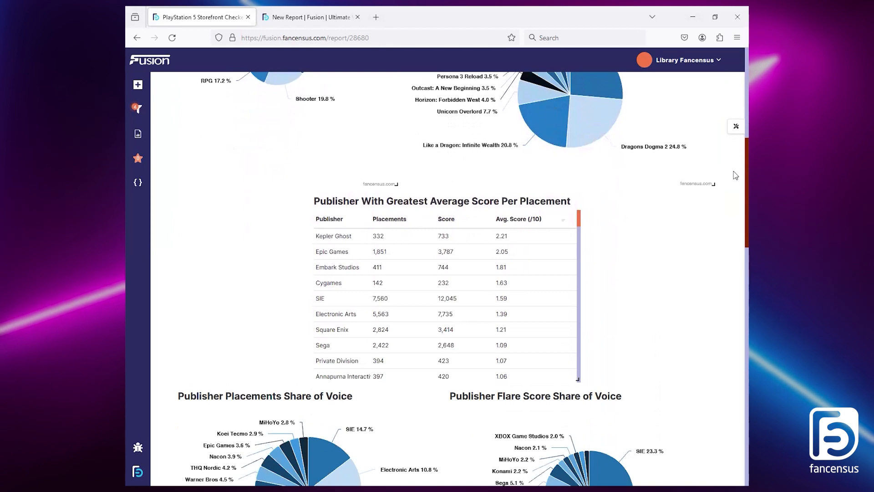
# Step: Look through the charts and tables of the finished PlayStation 5 Storefront Checker report
pyautogui.scroll(-1, 735, 182)
pyautogui.scroll(-2, 735, 184)
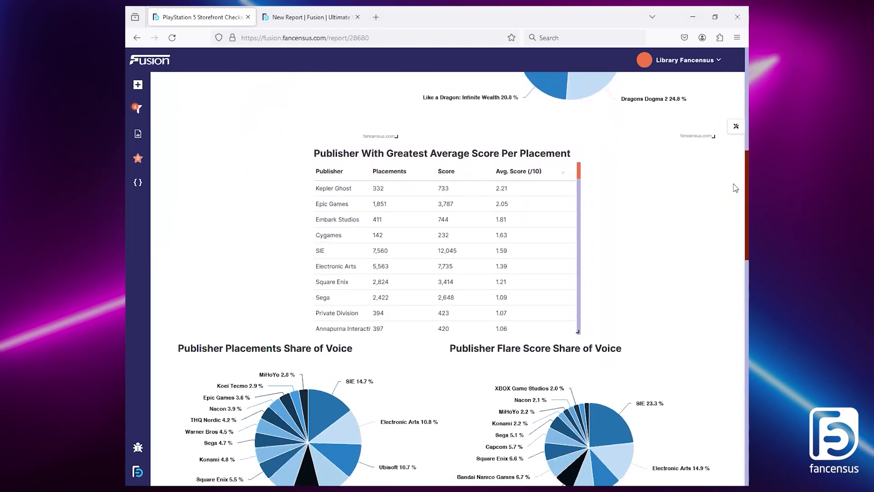
pyautogui.scroll(-15, 735, 190)
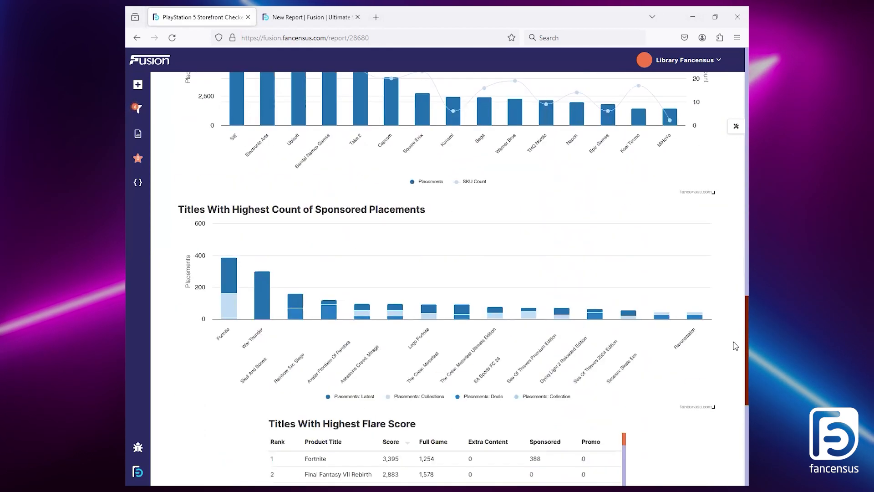
pyautogui.scroll(20, 735, 182)
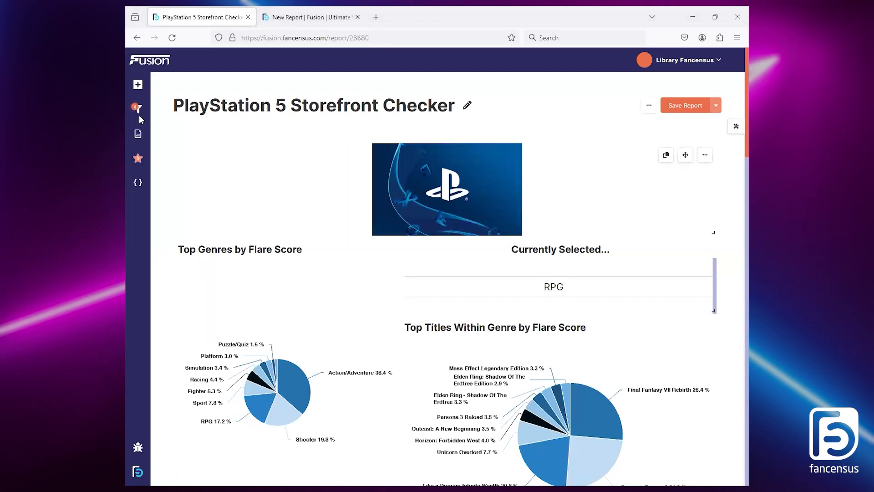
# Step: Switch to the new report and review its Activity Date Range, Retailer General and Store Location filters
pyautogui.click(318, 16)
pyautogui.click(222, 159)
pyautogui.click(221, 158)
pyautogui.click(222, 159)
pyautogui.click(222, 158)
pyautogui.click(222, 197)
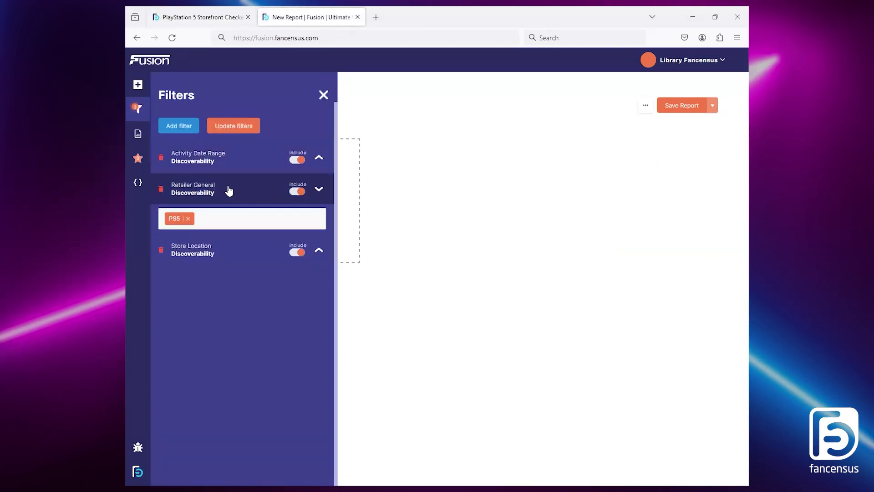
pyautogui.click(223, 196)
pyautogui.click(223, 220)
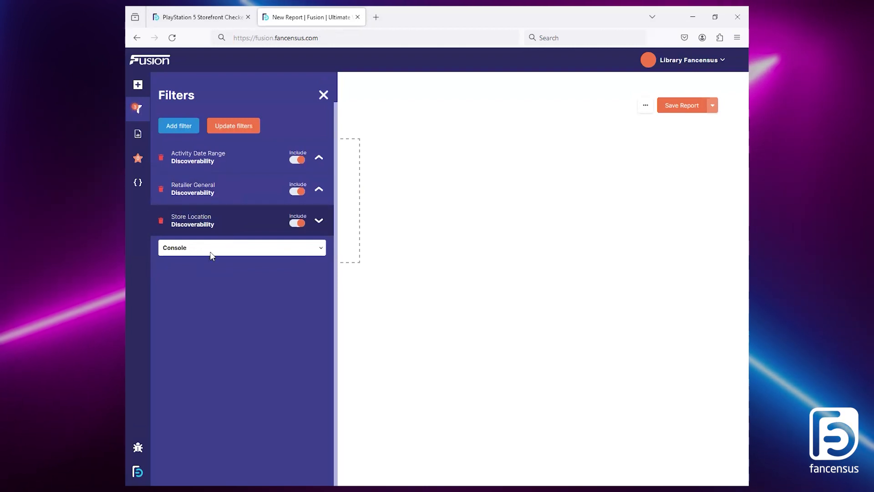
pyautogui.click(195, 223)
# Step: Add a global filter for the Discoverability Profile to the new report
pyautogui.click(185, 126)
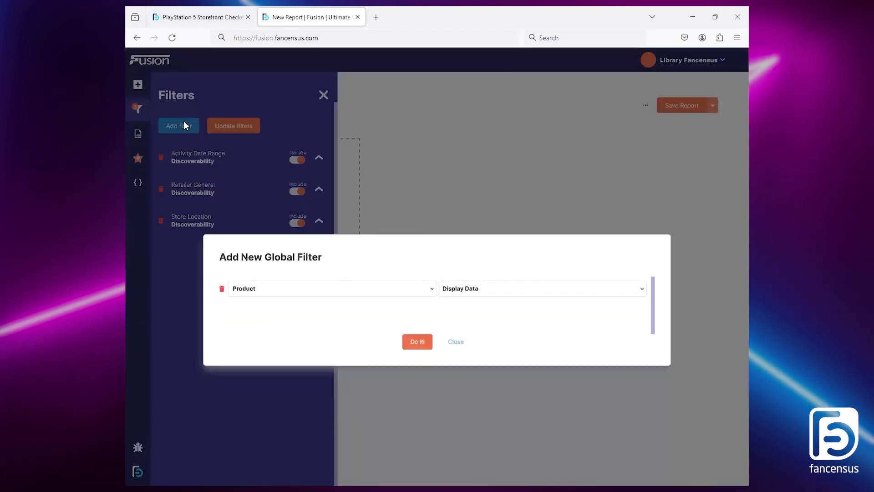
pyautogui.click(371, 261)
pyautogui.click(296, 351)
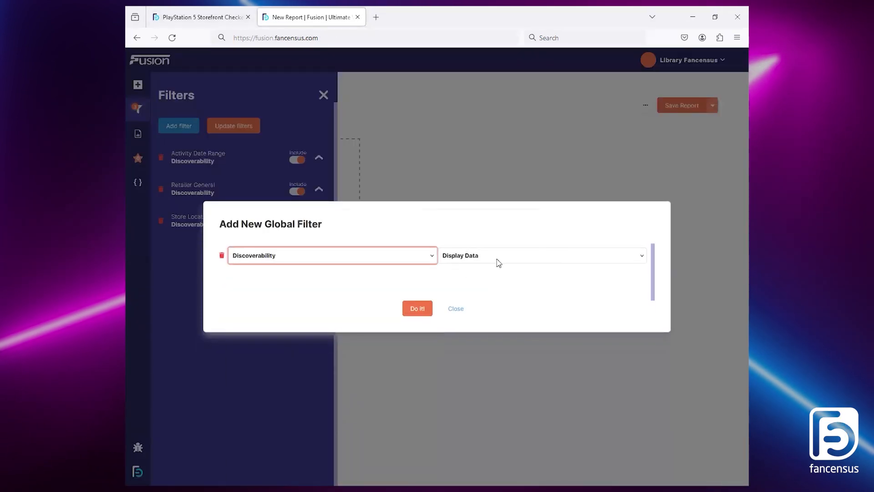
pyautogui.click(501, 255)
pyautogui.scroll(-3, 464, 430)
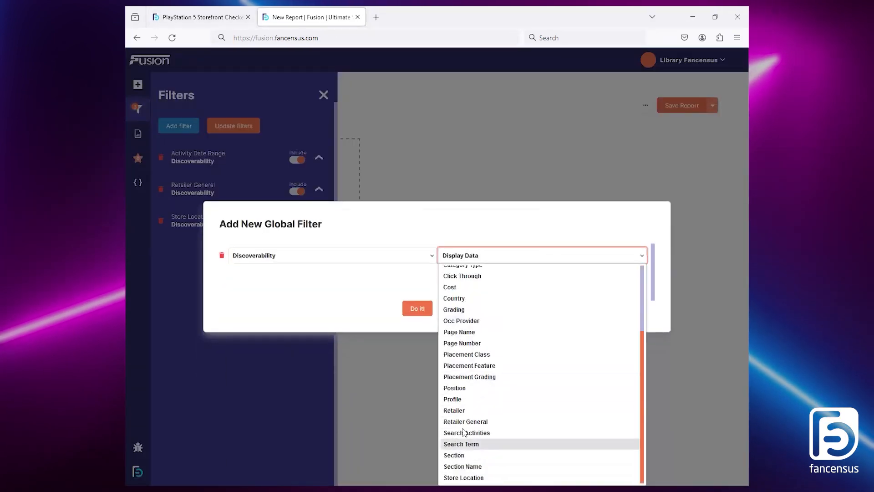
pyautogui.click(453, 399)
pyautogui.click(418, 313)
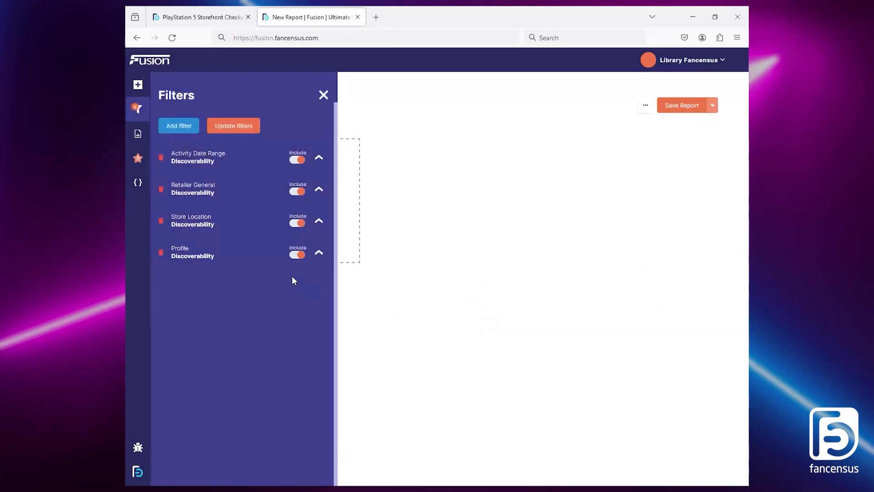
# Step: Set the Profile filter to General and apply the updated filters to the report
pyautogui.click(232, 261)
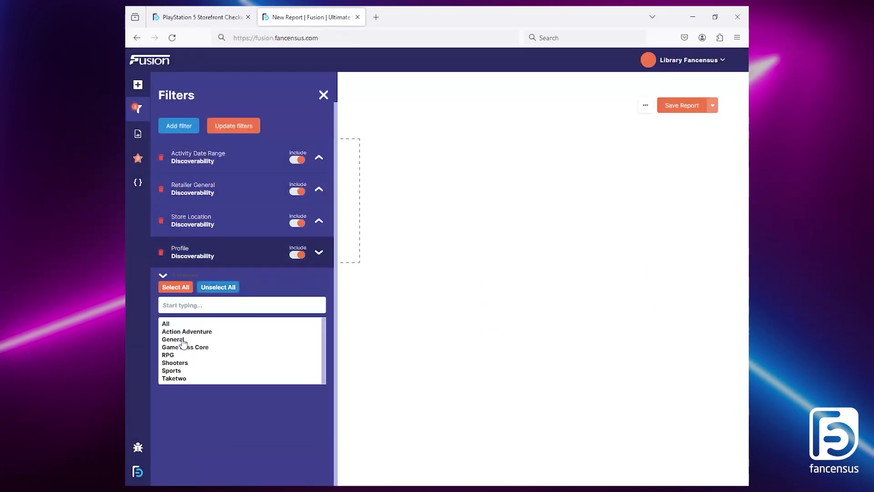
pyautogui.click(204, 339)
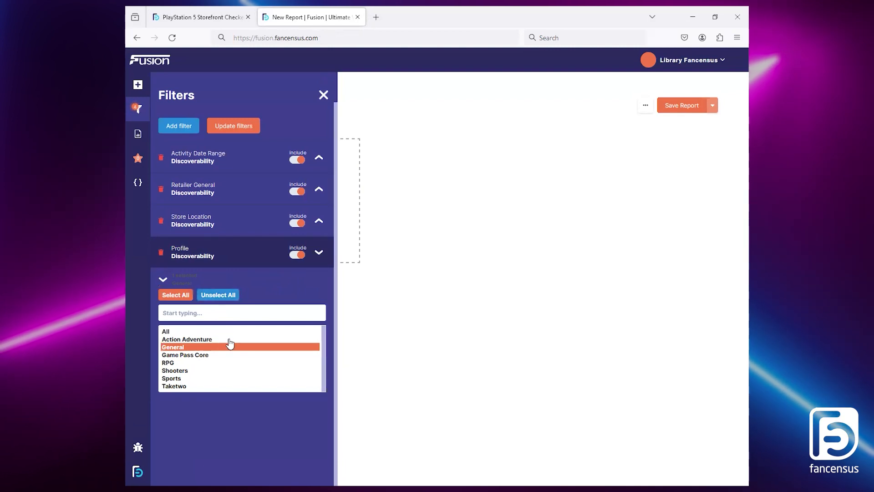
pyautogui.click(241, 130)
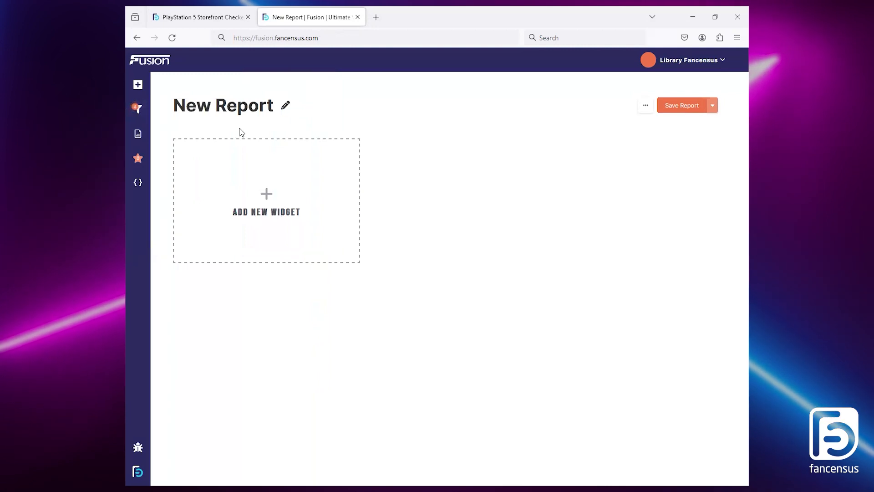
pyautogui.click(138, 108)
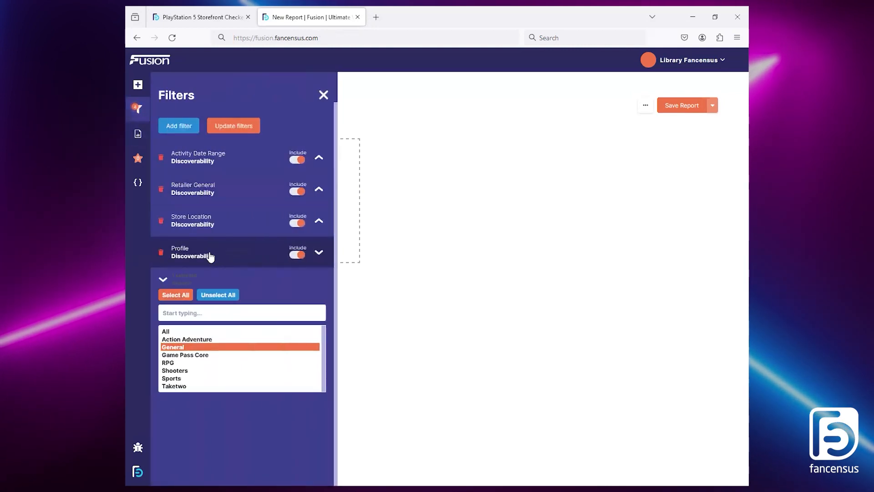
pyautogui.click(210, 260)
pyautogui.click(324, 94)
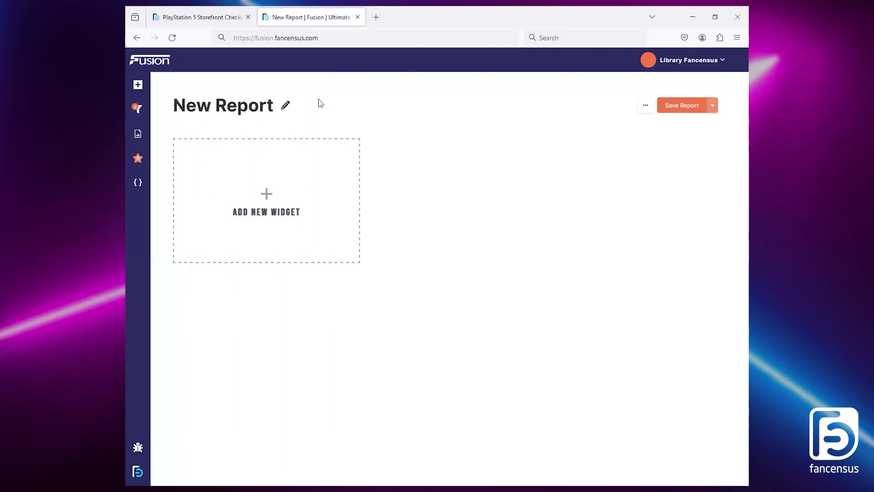
# Step: Add a blank media widget showing playstationbg.jpg from the media library and widen it across the full report
pyautogui.click(307, 206)
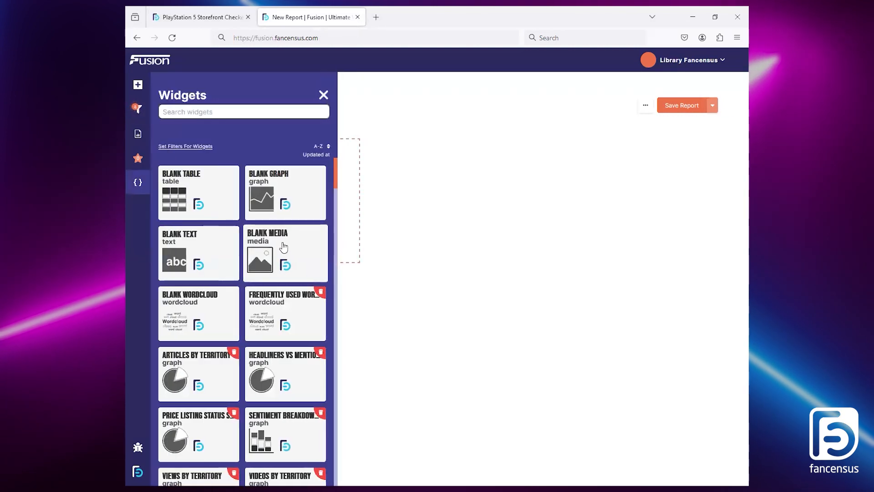
pyautogui.click(285, 247)
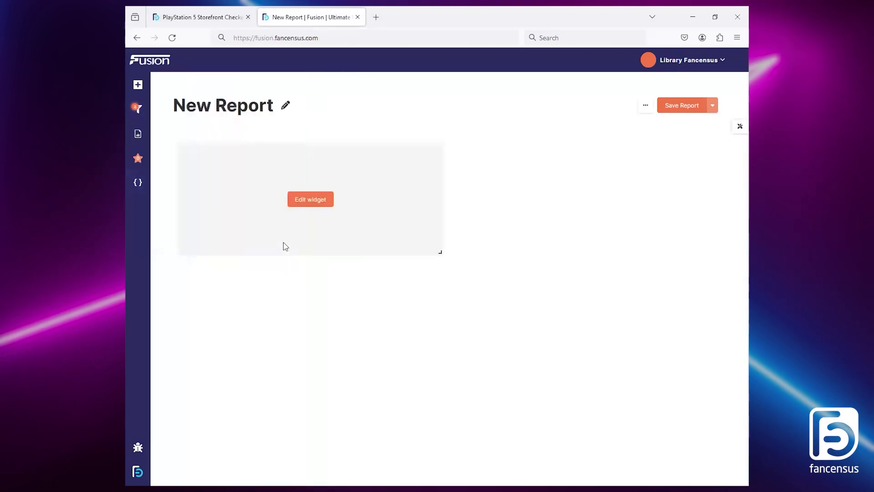
pyautogui.click(314, 204)
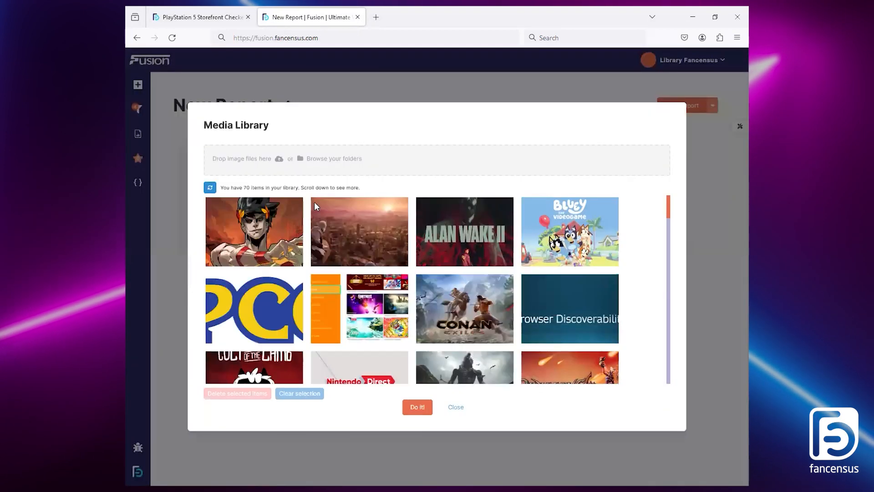
pyautogui.scroll(-2, 562, 244)
pyautogui.scroll(-2, 549, 242)
pyautogui.scroll(-8, 546, 242)
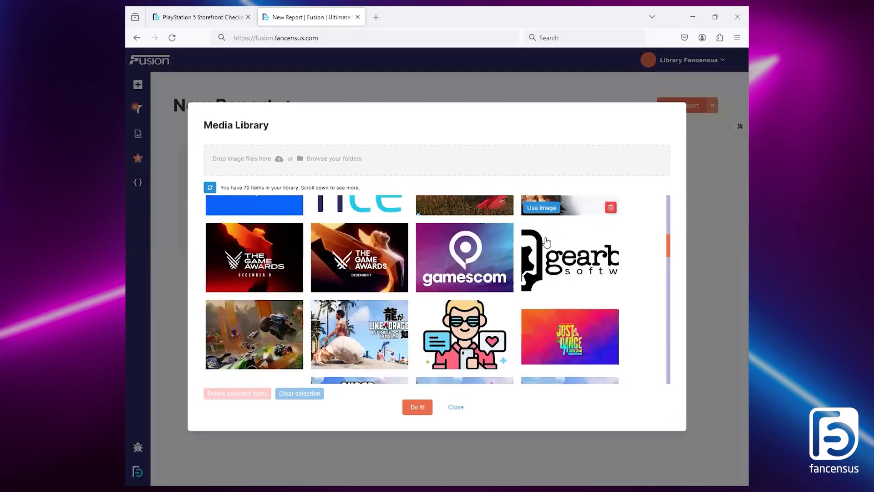
pyautogui.scroll(-5, 546, 246)
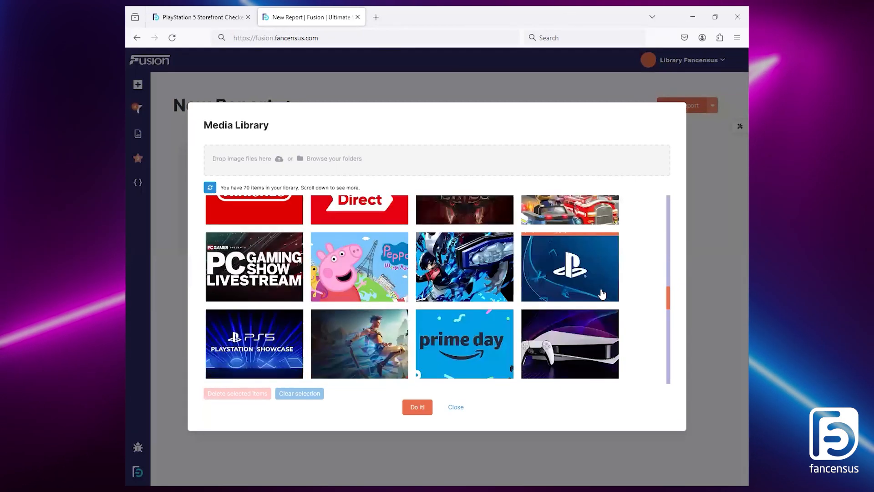
pyautogui.click(552, 297)
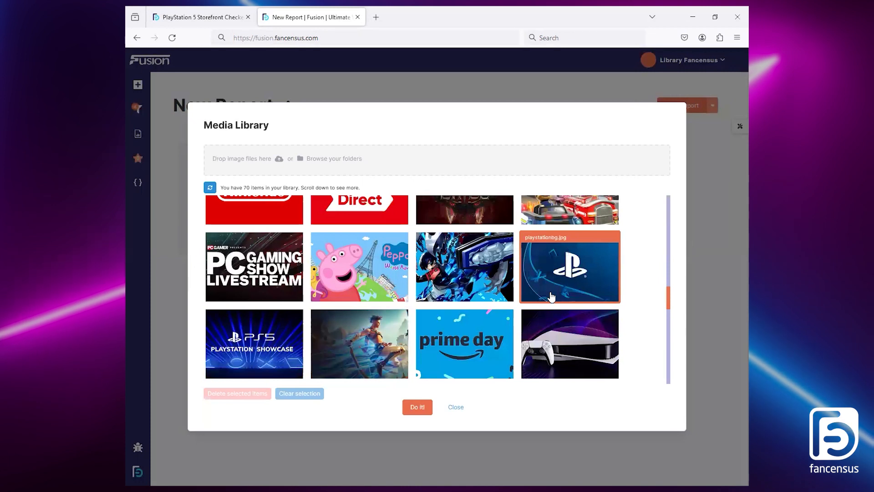
pyautogui.click(417, 406)
pyautogui.moveTo(441, 252); pyautogui.dragTo(711, 229)
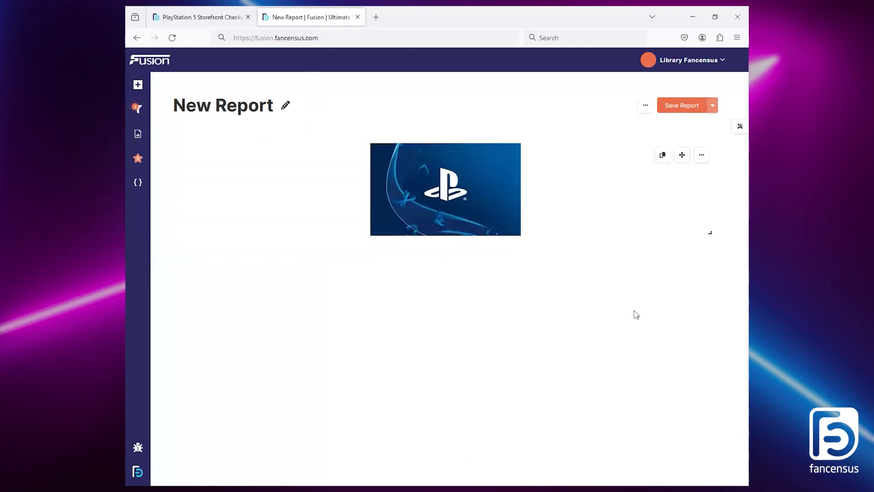
# Step: In the PlayStation 5 Storefront Checker report, examine the genre and title pie charts and select the Sport genre slice
pyautogui.click(187, 17)
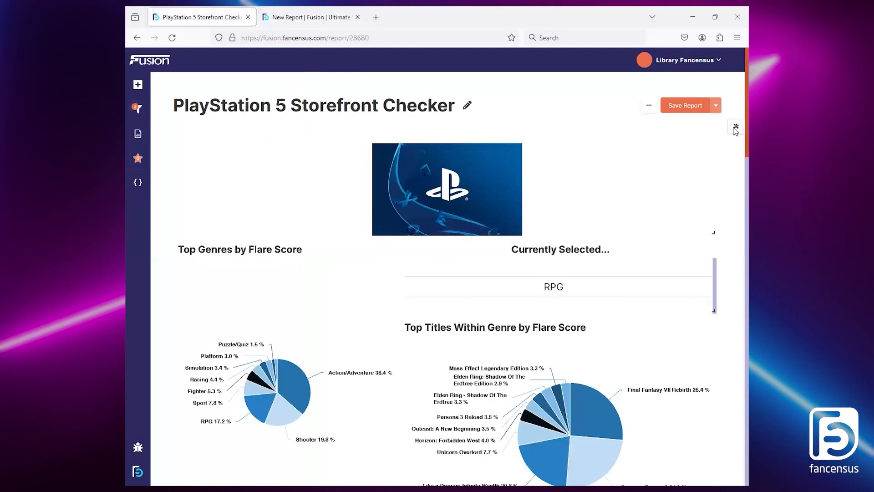
pyautogui.scroll(-3, 736, 131)
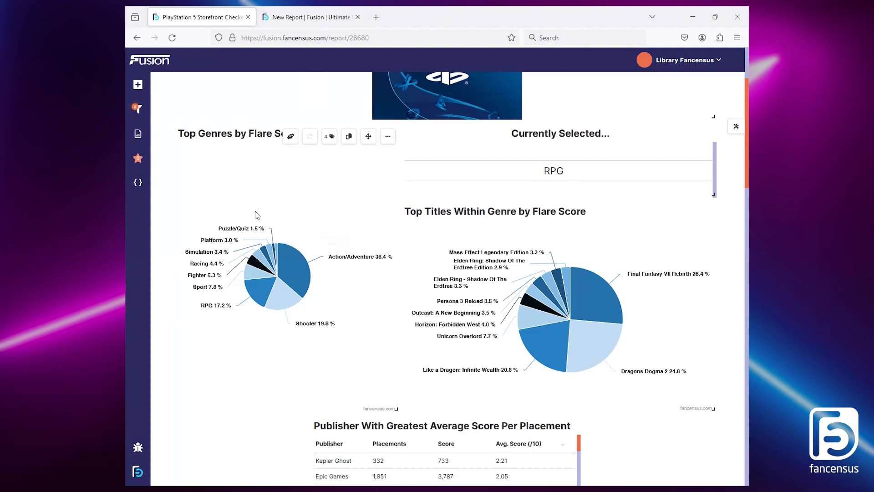
pyautogui.moveTo(300, 264)
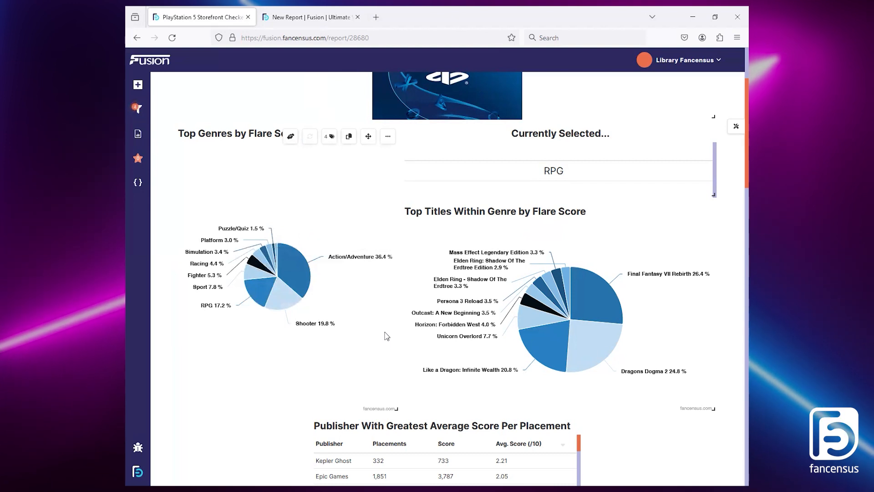
pyautogui.moveTo(472, 280)
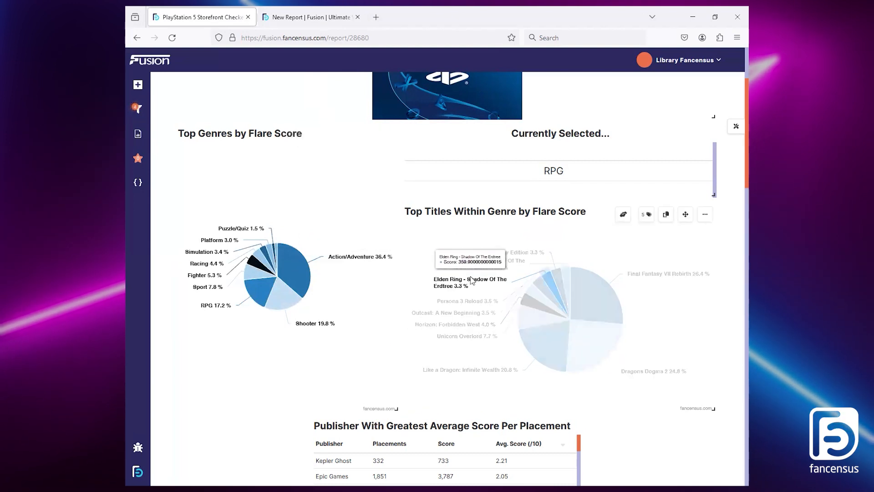
pyautogui.moveTo(449, 338)
pyautogui.moveTo(255, 298)
pyautogui.moveTo(253, 278)
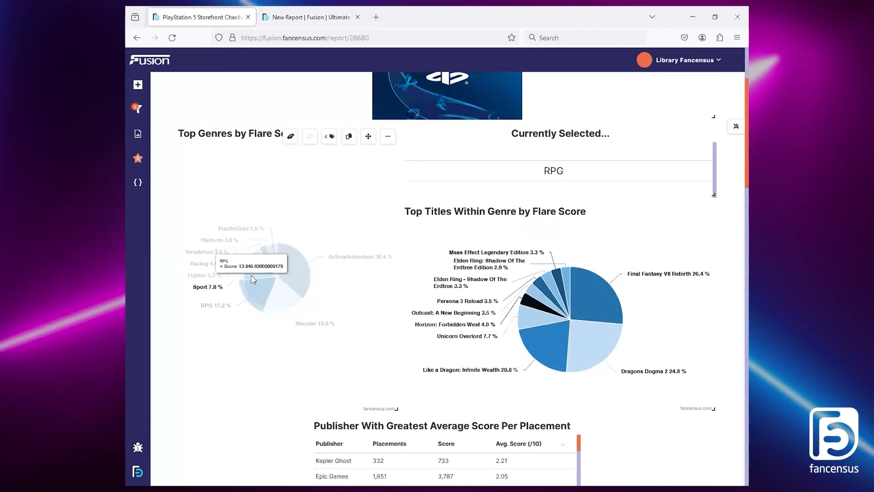
pyautogui.click(253, 277)
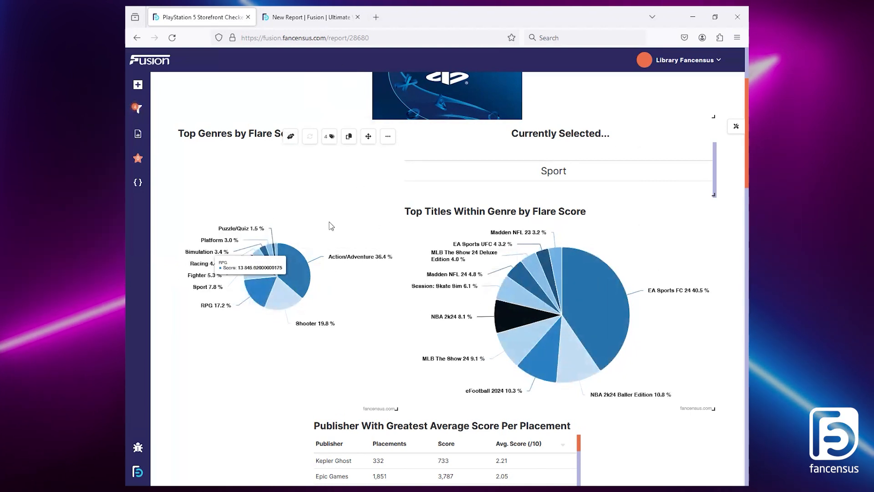
# Step: Return to the new report and add a blank graph widget below the PlayStation image
pyautogui.click(328, 15)
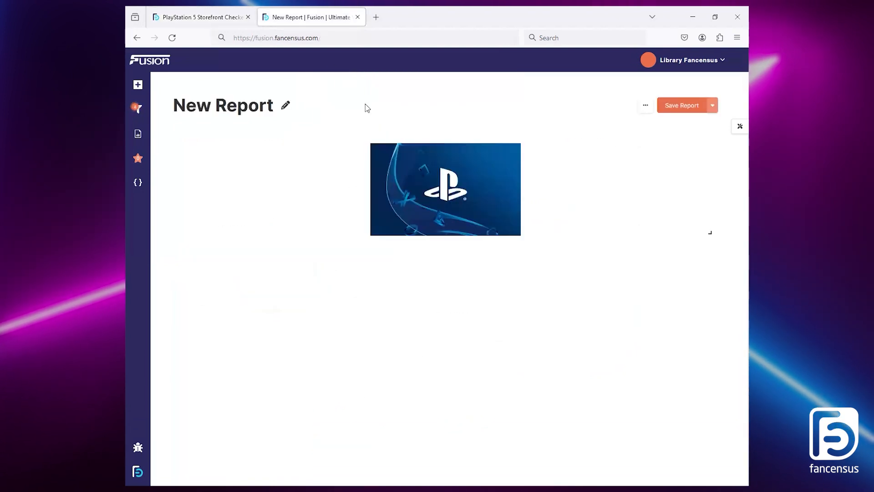
pyautogui.click(138, 183)
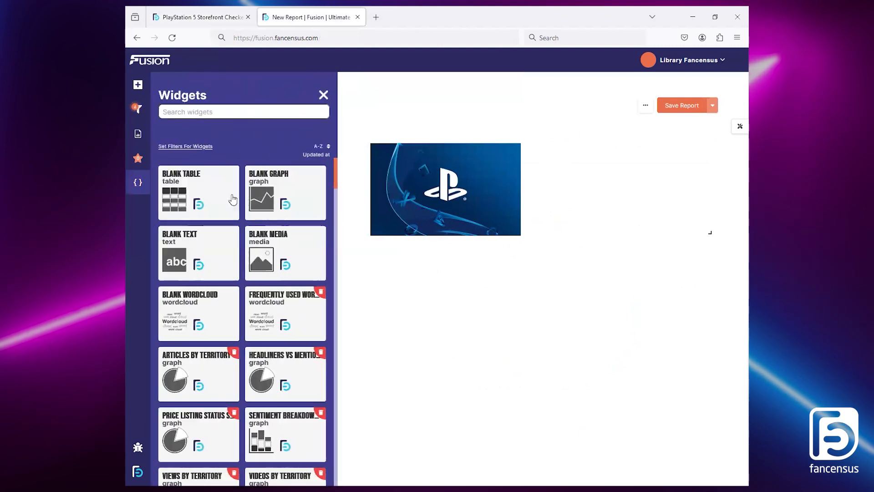
pyautogui.click(292, 183)
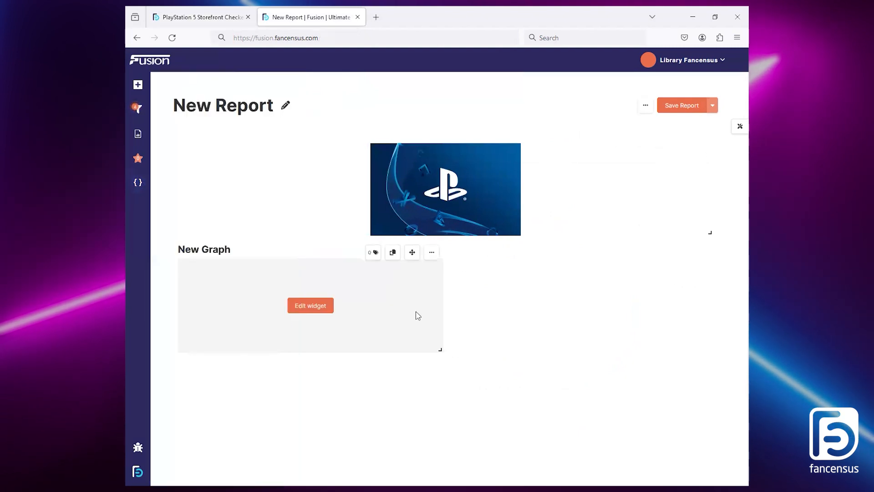
# Step: Edit the new graph to use a pie chart with Discoverability Cost as its value
pyautogui.click(310, 306)
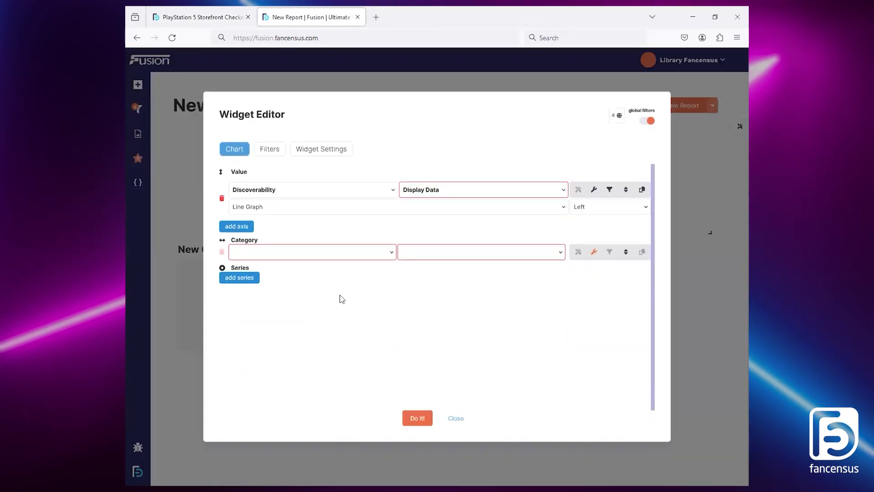
pyautogui.click(312, 211)
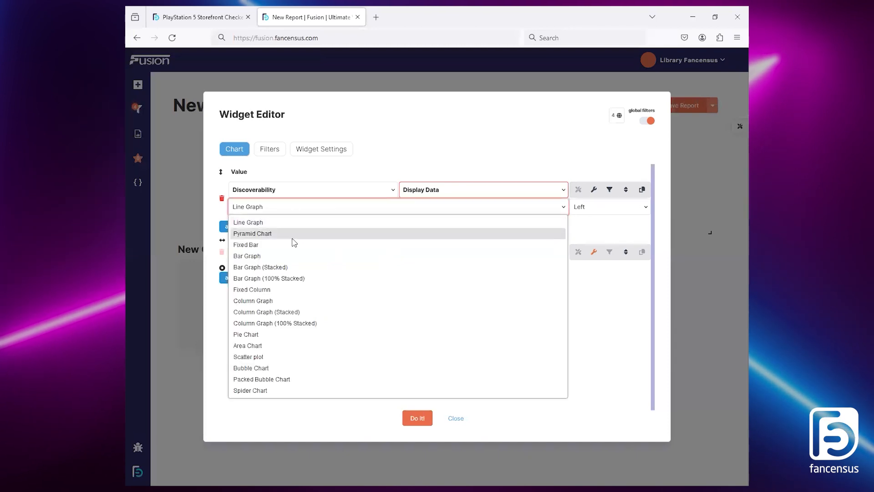
pyautogui.click(279, 334)
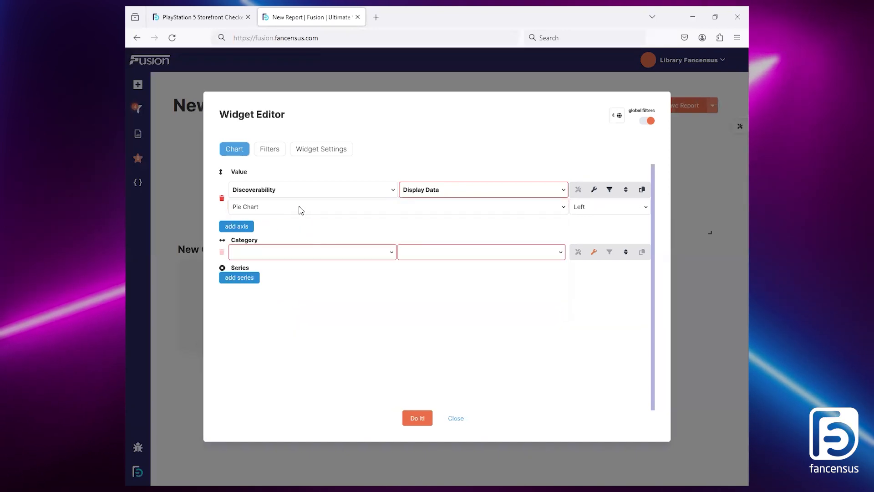
pyautogui.click(404, 195)
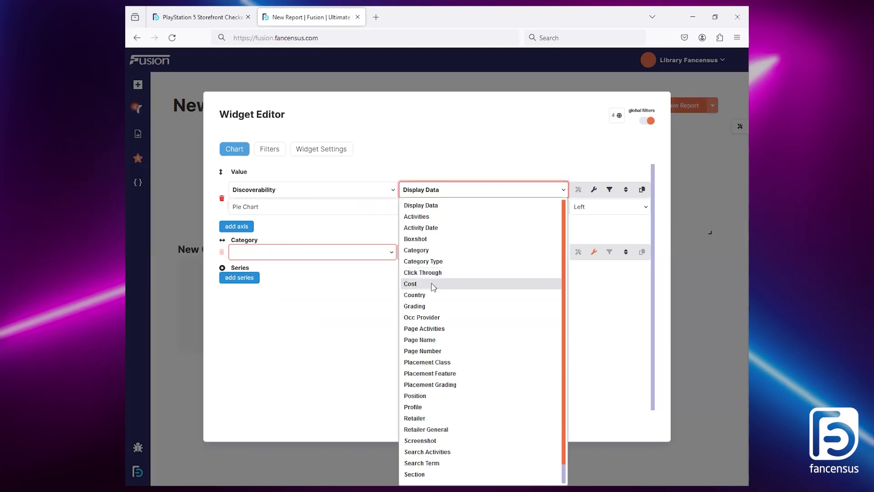
pyautogui.click(433, 286)
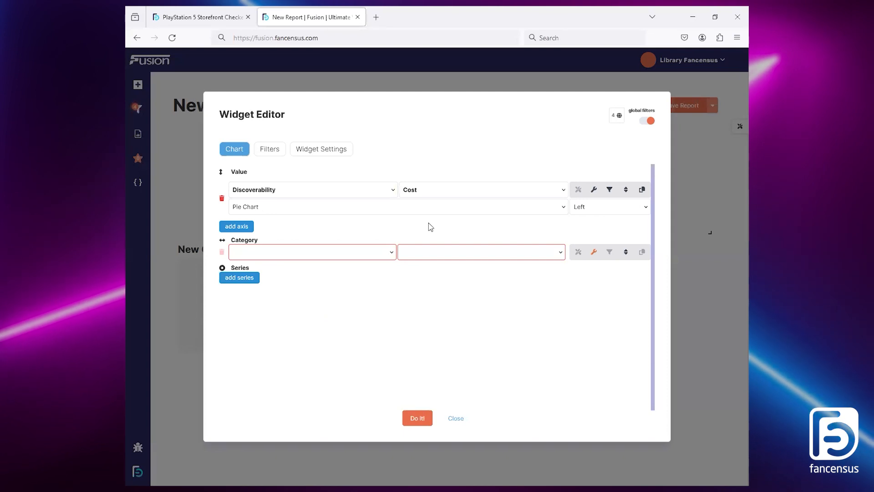
# Step: Title the graph's Discoverability Cost value Score and summarise it by SUM
pyautogui.click(595, 191)
pyautogui.click(369, 243)
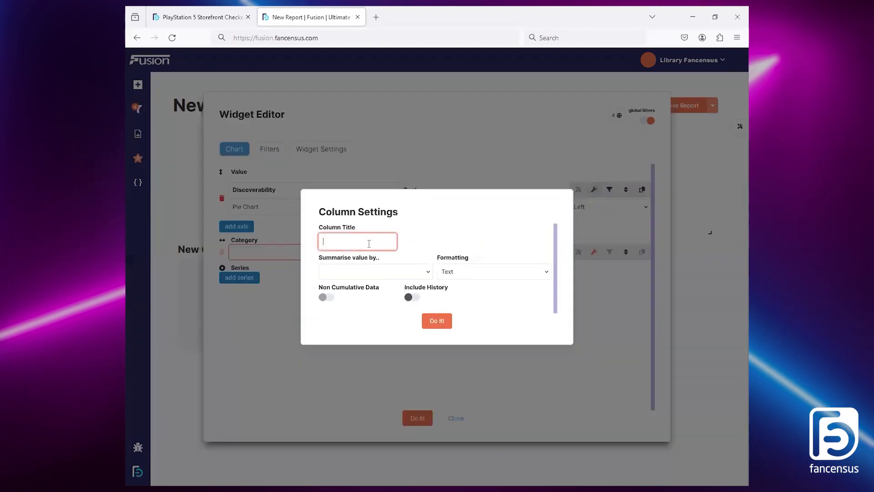
pyautogui.write('Score')
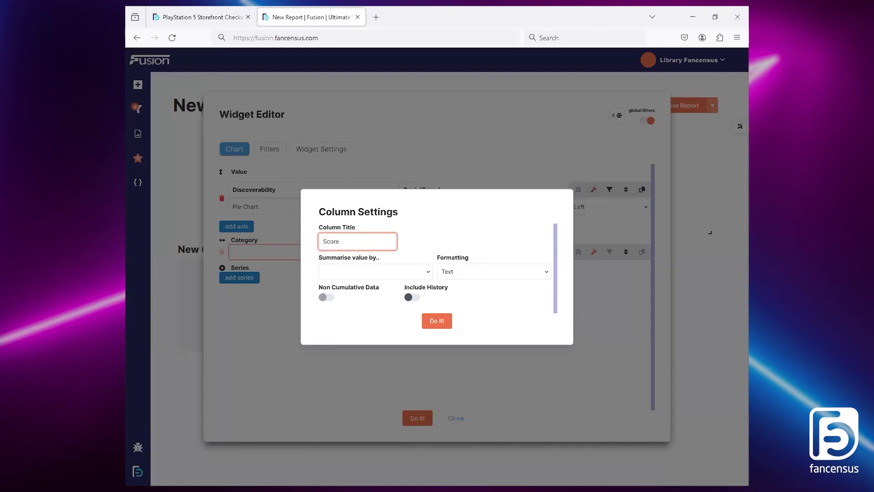
pyautogui.click(396, 270)
pyautogui.click(373, 299)
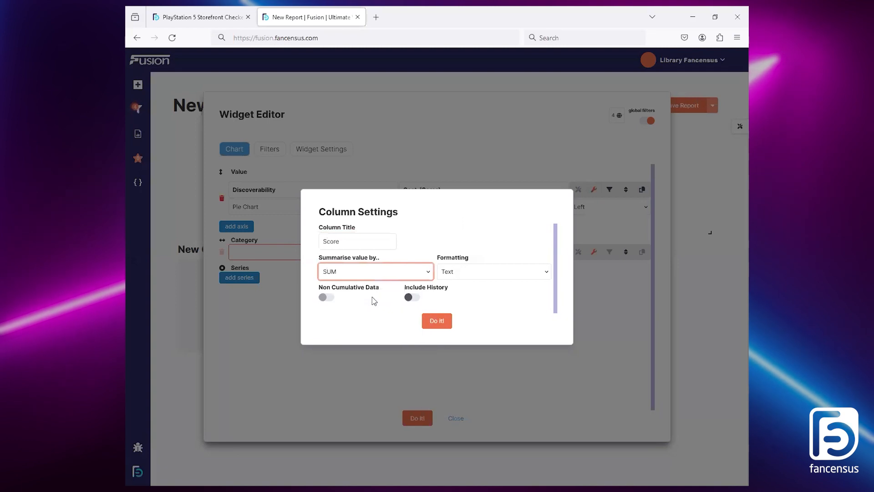
pyautogui.click(385, 276)
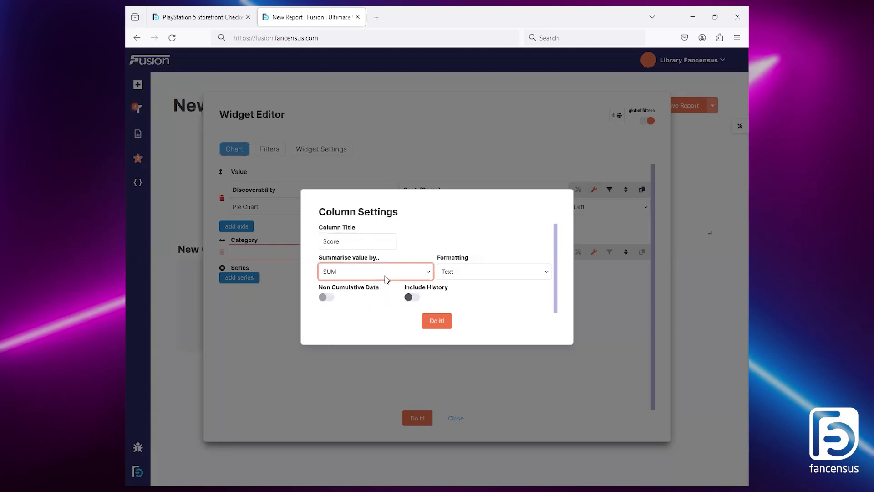
pyautogui.click(364, 305)
pyautogui.click(367, 272)
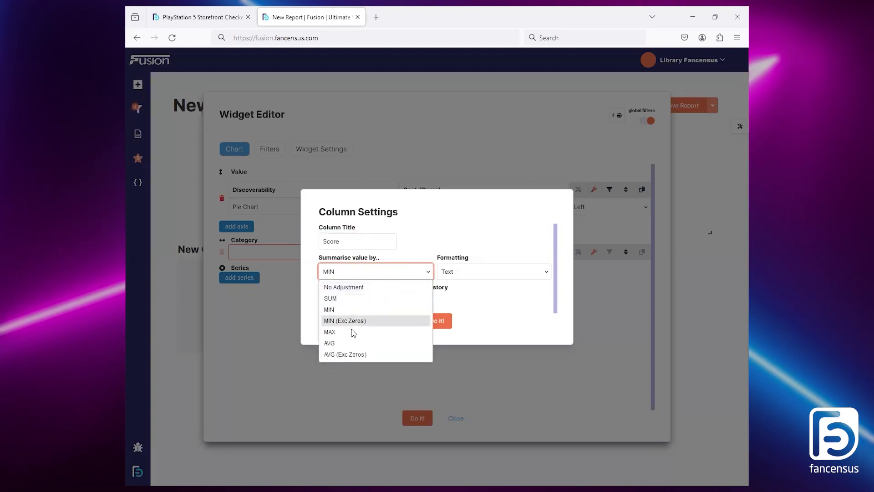
pyautogui.click(356, 299)
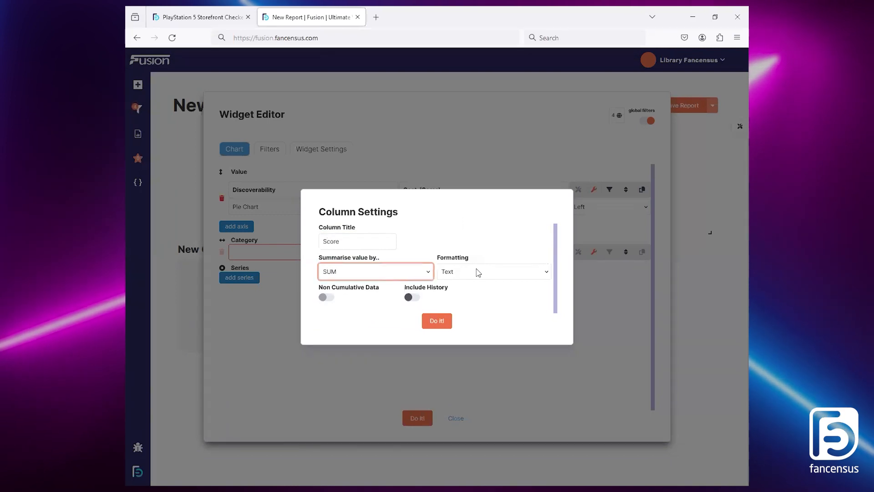
# Step: Set the Score value's formatting to Numeric and apply the column settings
pyautogui.click(492, 271)
pyautogui.click(476, 298)
pyautogui.click(438, 321)
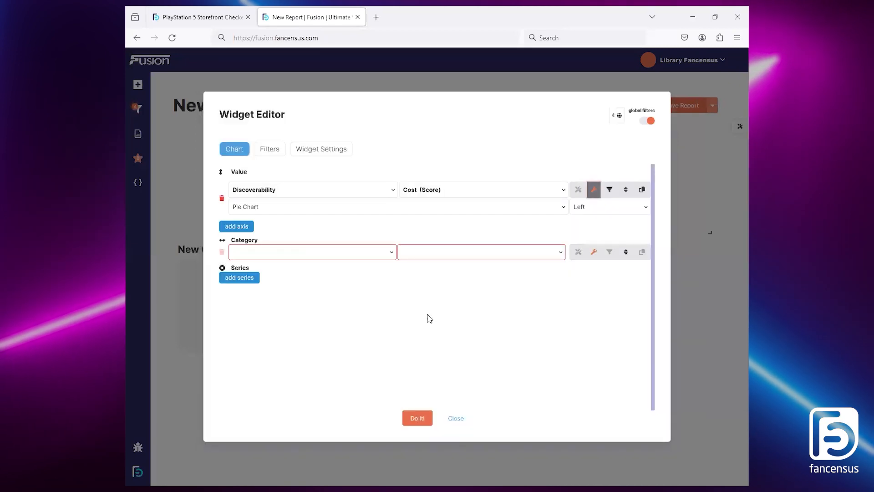
# Step: Set the graph's category to Product Genre and sort the Score value in descending order
pyautogui.click(341, 255)
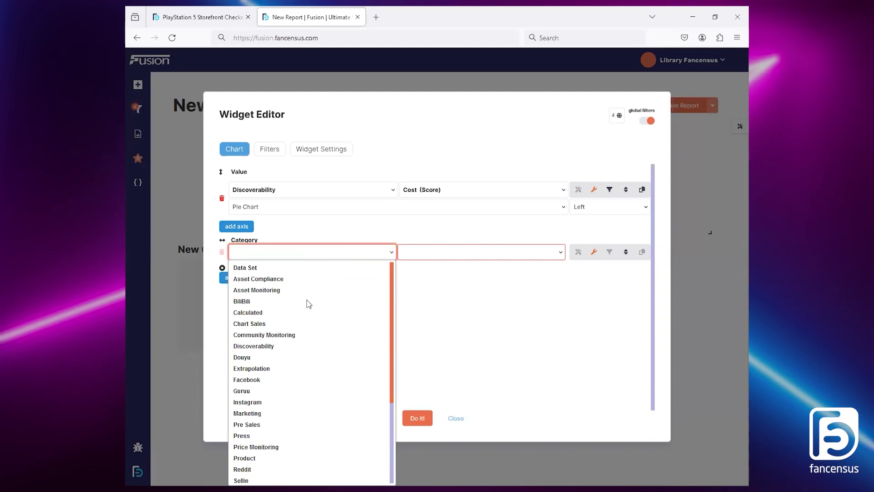
pyautogui.click(261, 458)
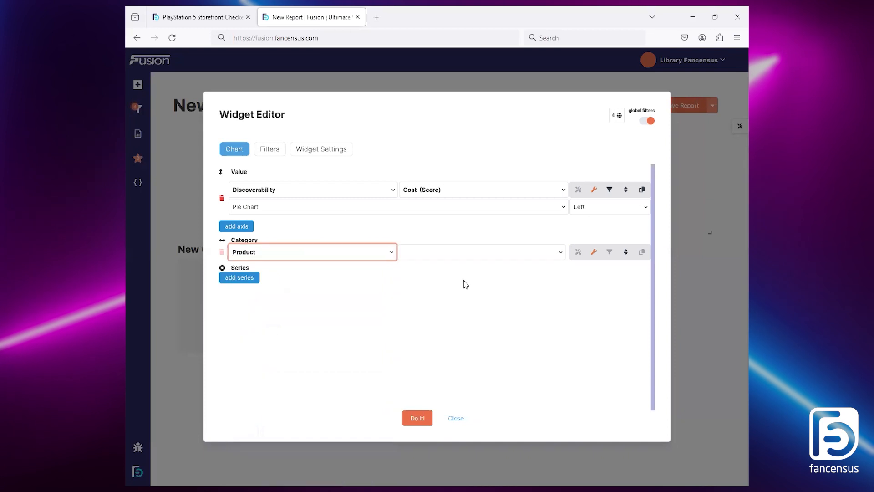
pyautogui.click(454, 254)
pyautogui.click(419, 369)
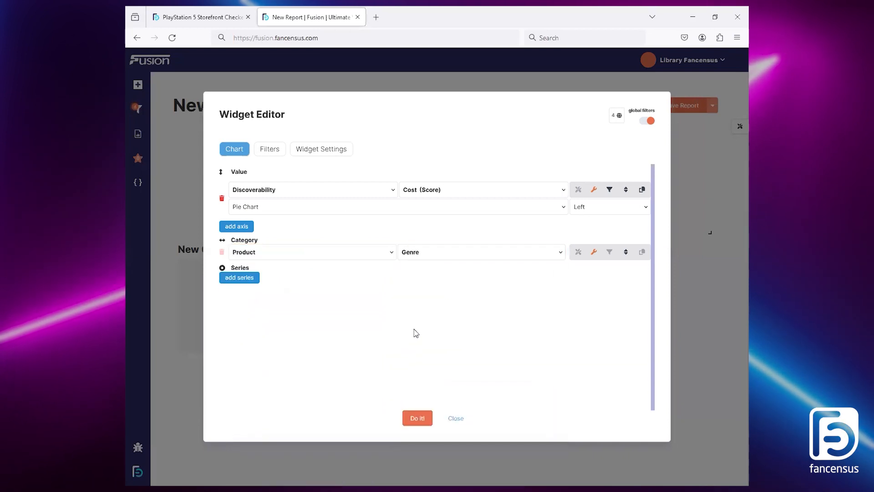
pyautogui.click(627, 192)
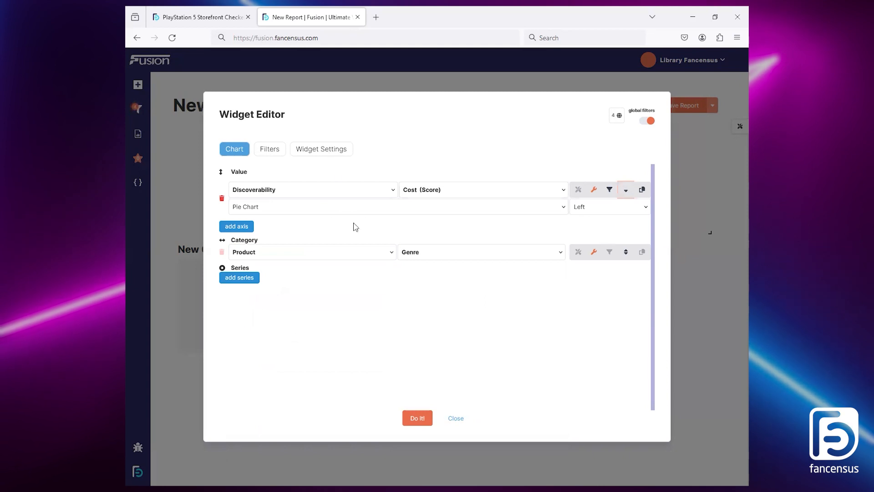
# Step: Limit the graph to 10 results and title the widget Top Genres
pyautogui.click(251, 265)
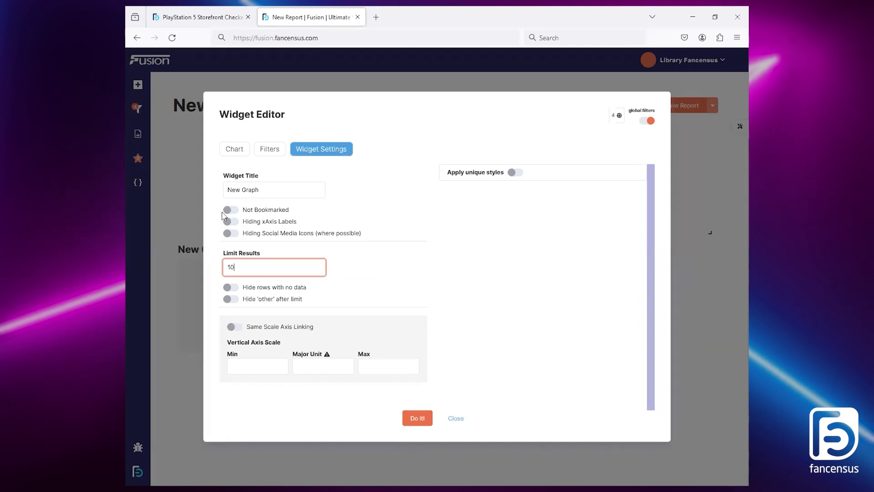
pyautogui.moveTo(234, 189); pyautogui.dragTo(267, 188)
pyautogui.write('Top Genres')
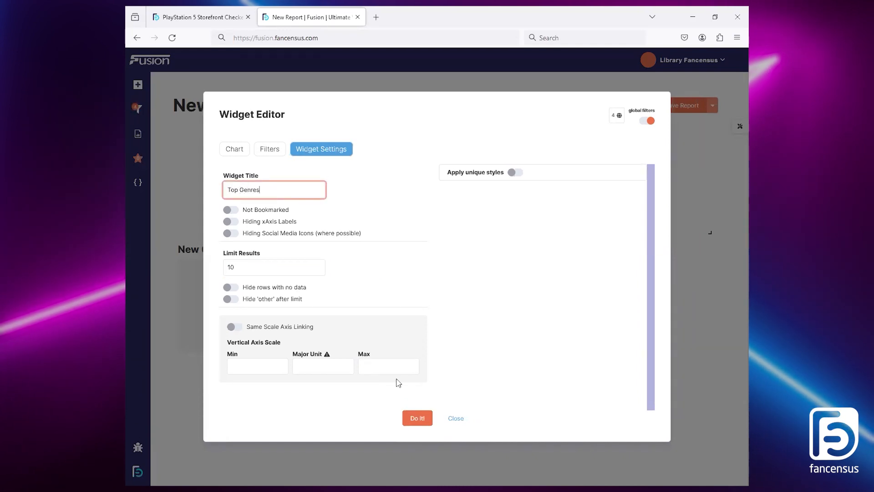
# Step: Apply the Top Genres graph configuration and resize the widget to be taller and slightly narrower below the PlayStation image
pyautogui.click(235, 153)
pyautogui.click(415, 417)
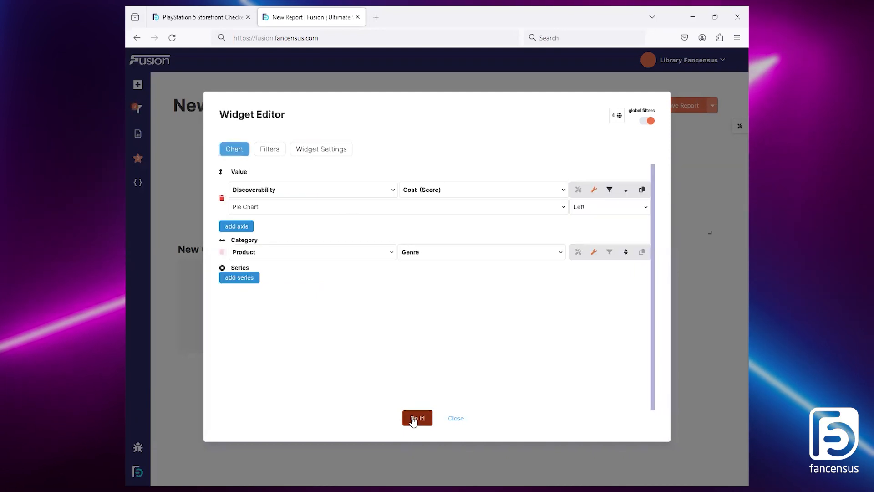
pyautogui.moveTo(439, 352); pyautogui.dragTo(375, 424)
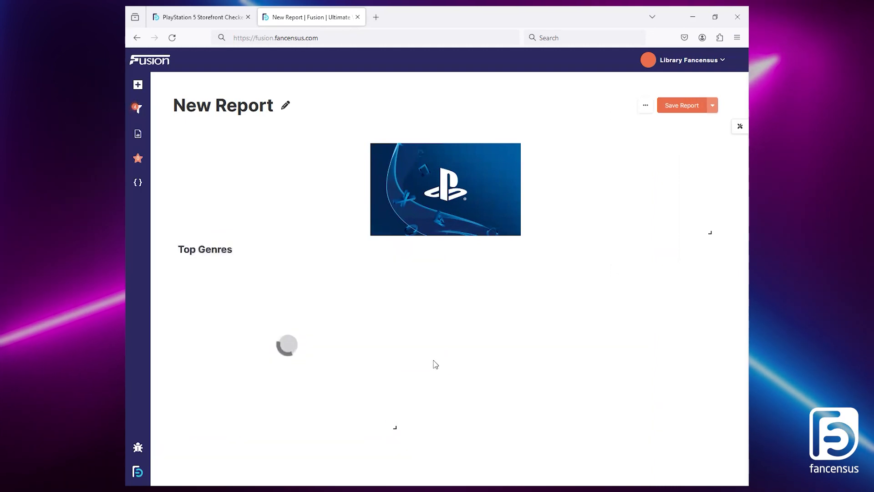
# Step: Check the Top Titles Within Genre by Flare Score chart in the PlayStation 5 Storefront Checker report, returning to the new report
pyautogui.click(211, 10)
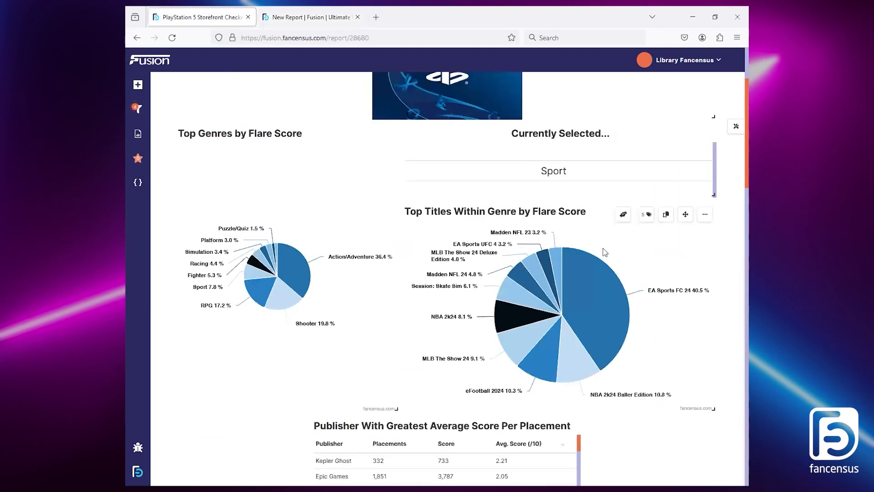
pyautogui.moveTo(578, 294)
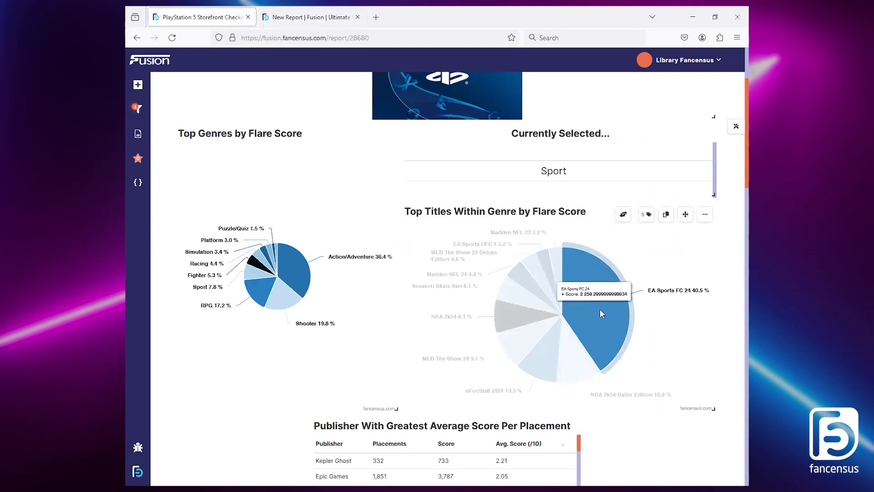
pyautogui.click(310, 17)
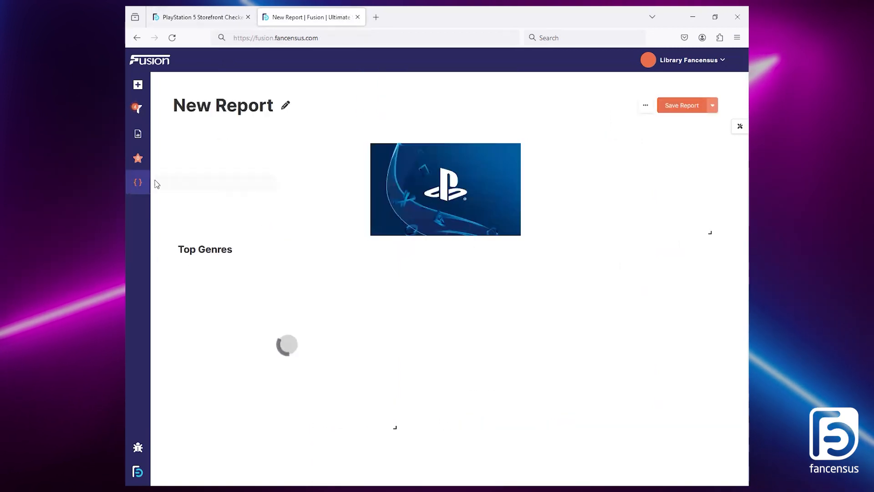
# Step: Add a second blank graph widget beside Top Genres and enlarge it to fill the remaining width
pyautogui.click(139, 183)
pyautogui.click(283, 180)
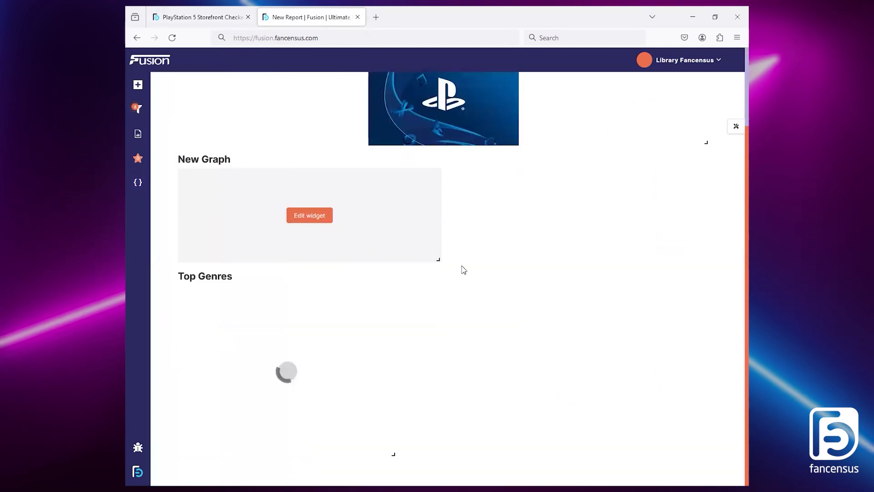
pyautogui.moveTo(409, 162); pyautogui.dragTo(638, 288)
pyautogui.moveTo(669, 357); pyautogui.dragTo(734, 423)
# Step: Edit the second graph to use a pie chart with Discoverability Cost as its value
pyautogui.click(558, 335)
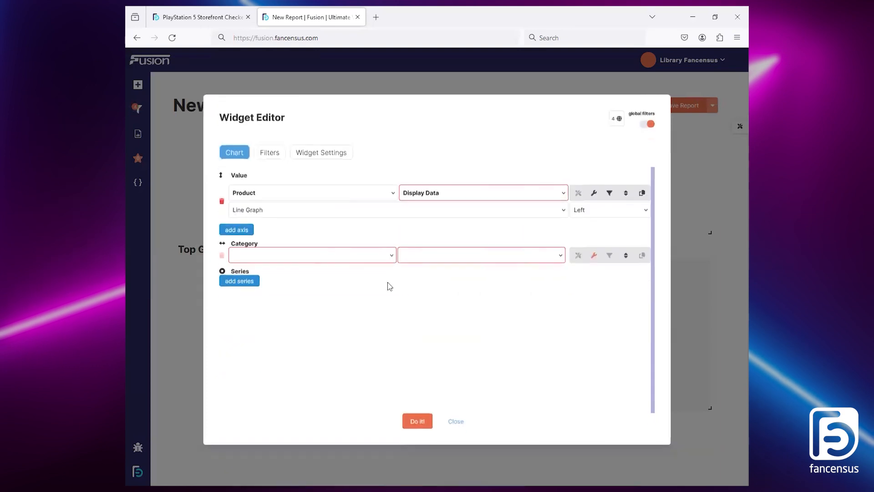
pyautogui.click(319, 207)
pyautogui.click(281, 334)
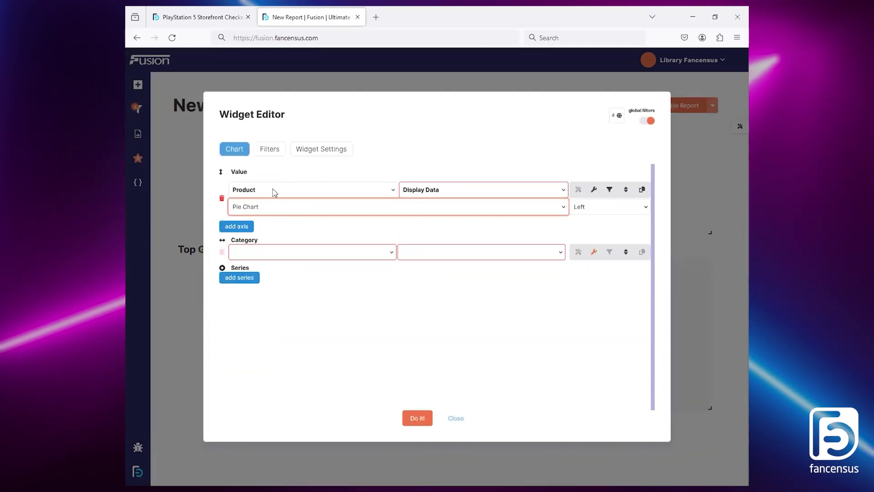
pyautogui.click(274, 193)
pyautogui.click(273, 282)
pyautogui.click(456, 191)
pyautogui.click(427, 286)
# Step: Title the second graph's Cost value Score, summarised by SUM with Numeric formatting
pyautogui.click(594, 190)
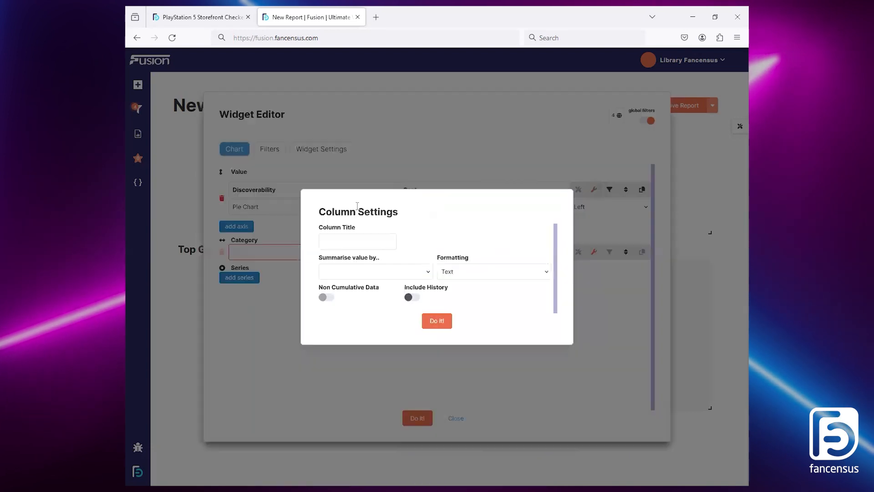
pyautogui.click(362, 238)
pyautogui.write('Score')
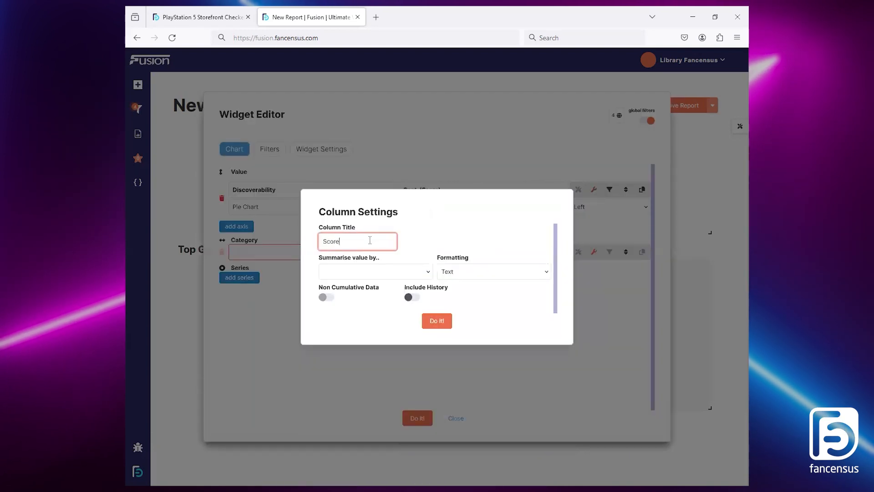
pyautogui.click(377, 272)
pyautogui.click(377, 297)
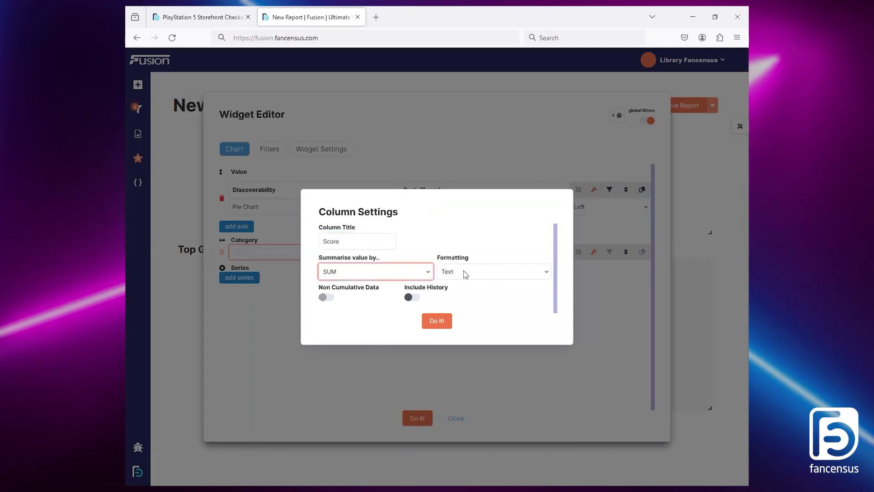
pyautogui.click(464, 271)
pyautogui.click(479, 299)
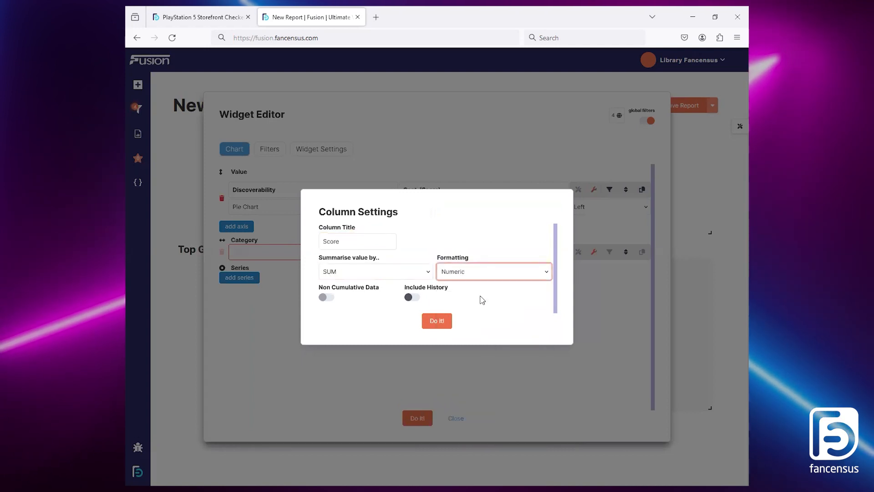
pyautogui.click(436, 321)
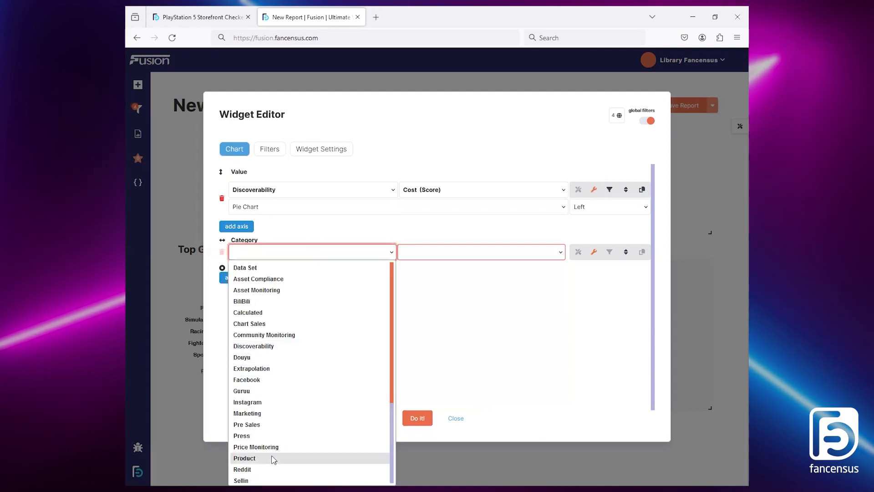
# Step: Set the second graph's category to Product, Product Title
pyautogui.click(275, 459)
pyautogui.click(449, 258)
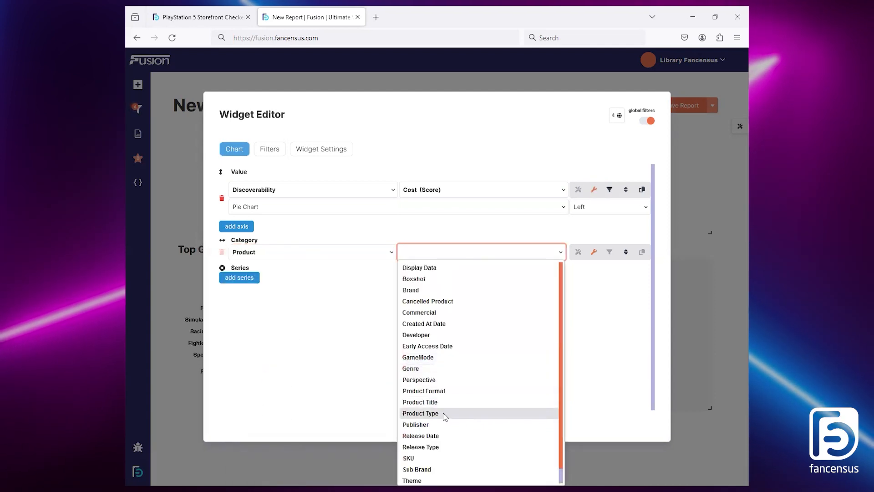
pyautogui.click(444, 402)
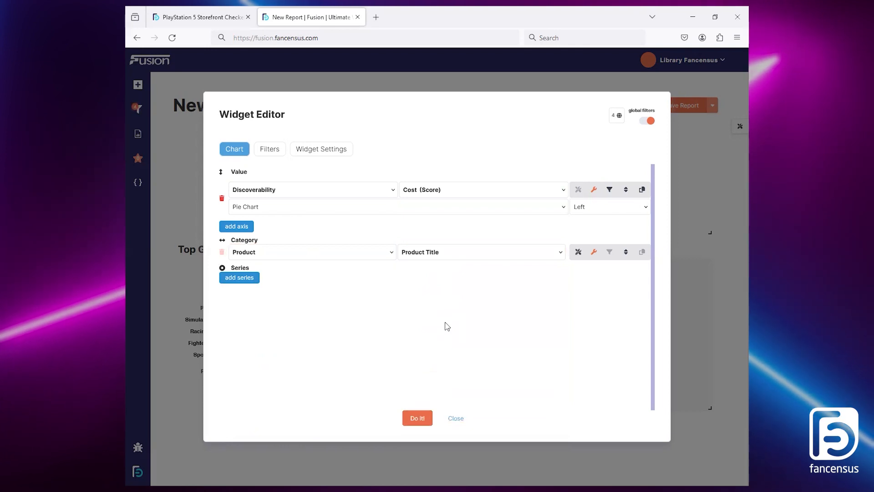
# Step: Add a widget filter on Product Genre that includes Shooter
pyautogui.click(271, 150)
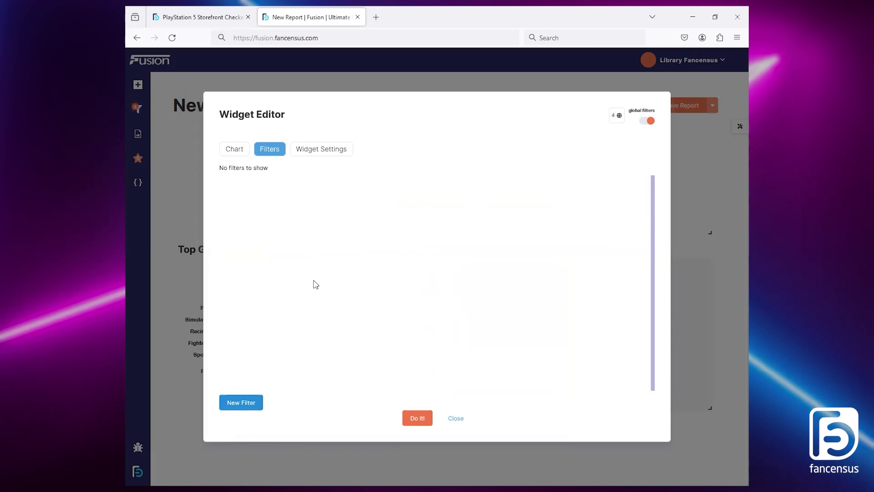
pyautogui.click(251, 403)
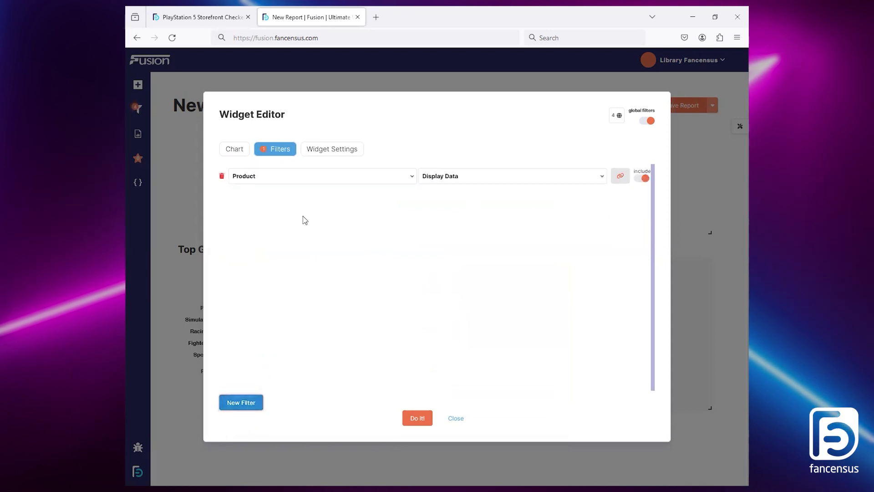
pyautogui.click(494, 178)
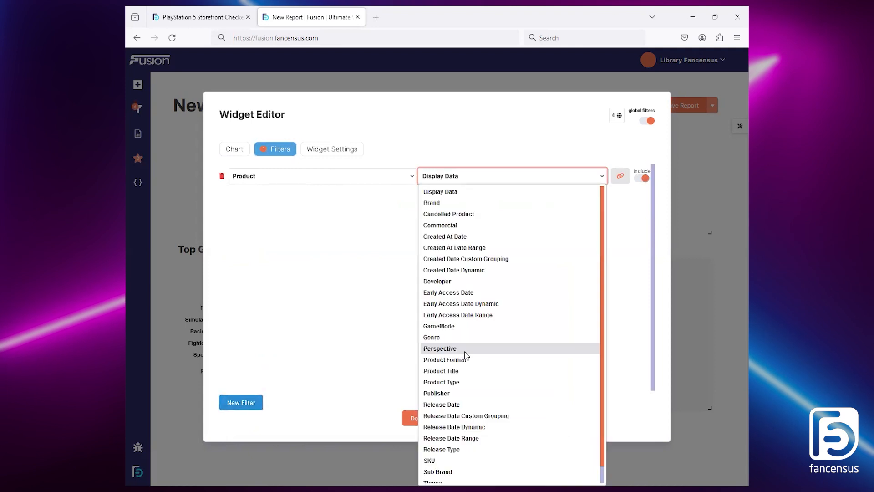
pyautogui.click(461, 342)
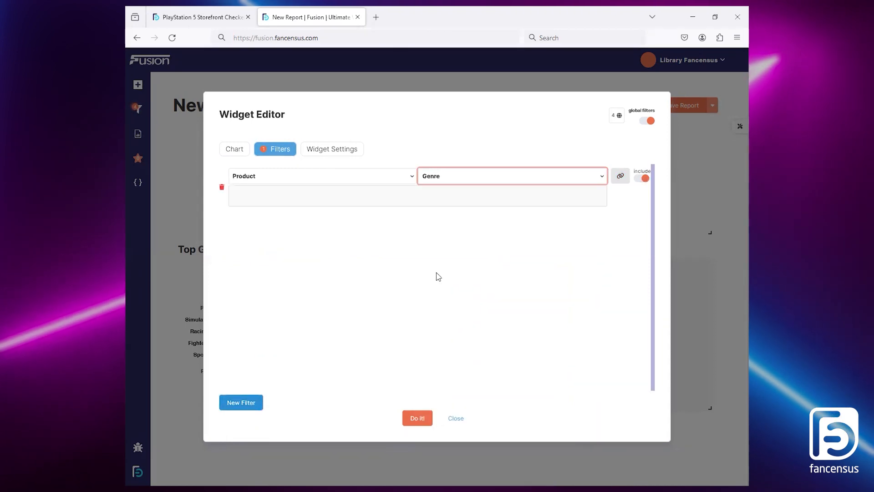
pyautogui.click(353, 201)
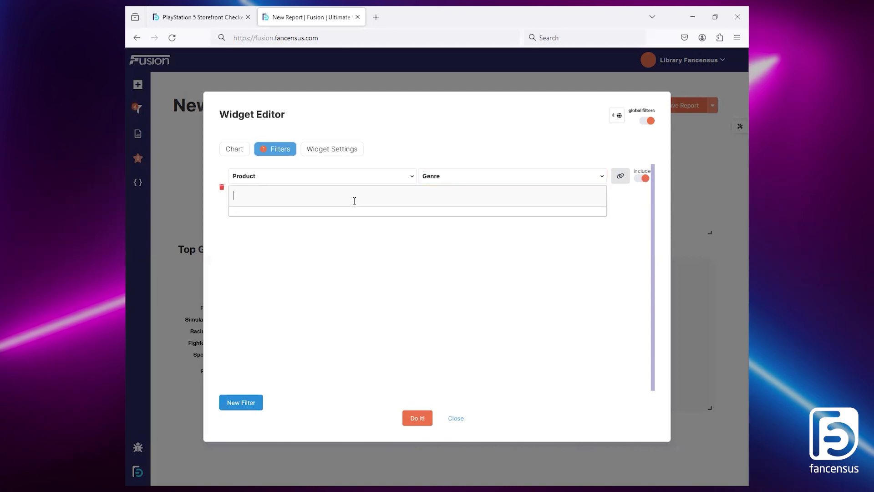
pyautogui.write('shooter')
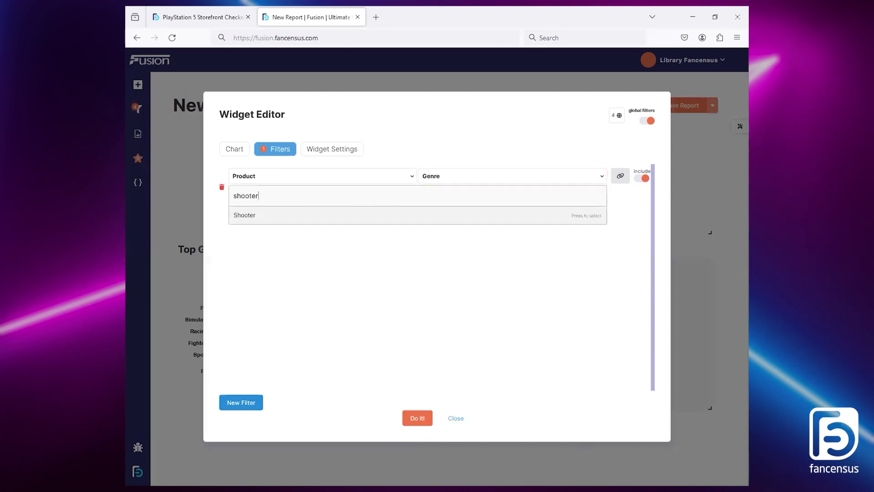
pyautogui.click(297, 216)
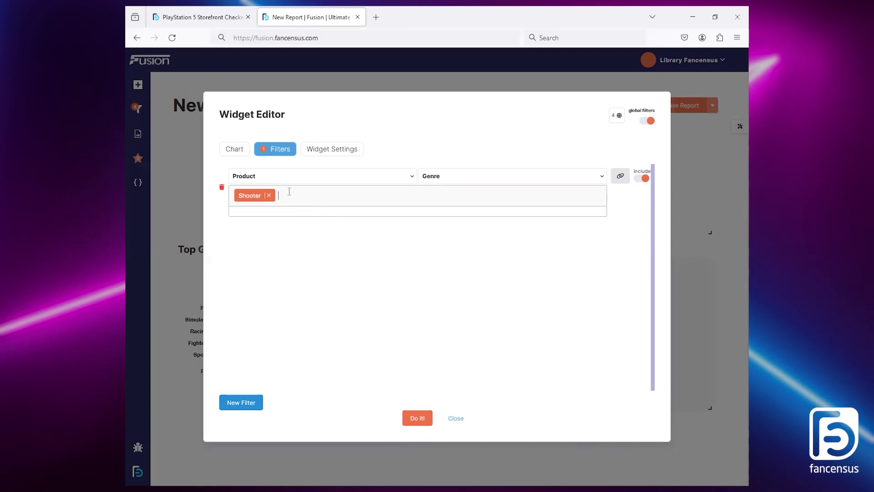
# Step: Clear Shooter from the Genre filter and link the filter to the Top Genres widget with Autoupdate on and Rows set to 1
pyautogui.click(268, 195)
pyautogui.click(626, 198)
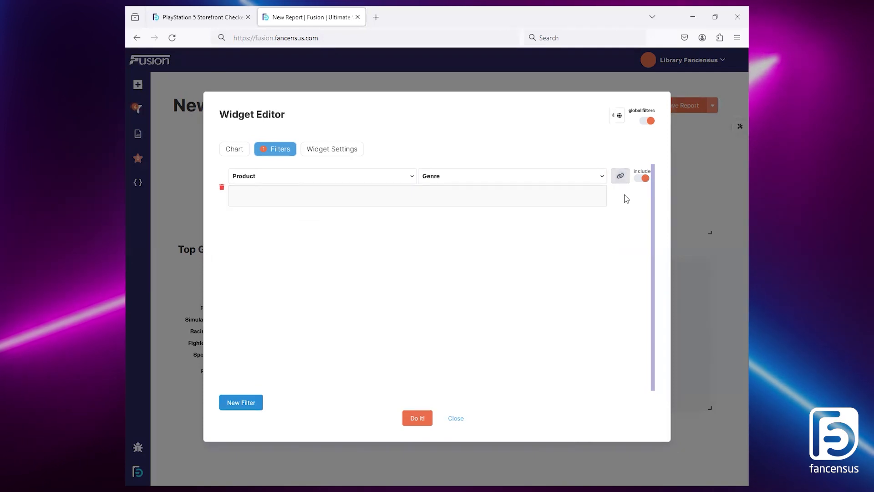
pyautogui.click(621, 178)
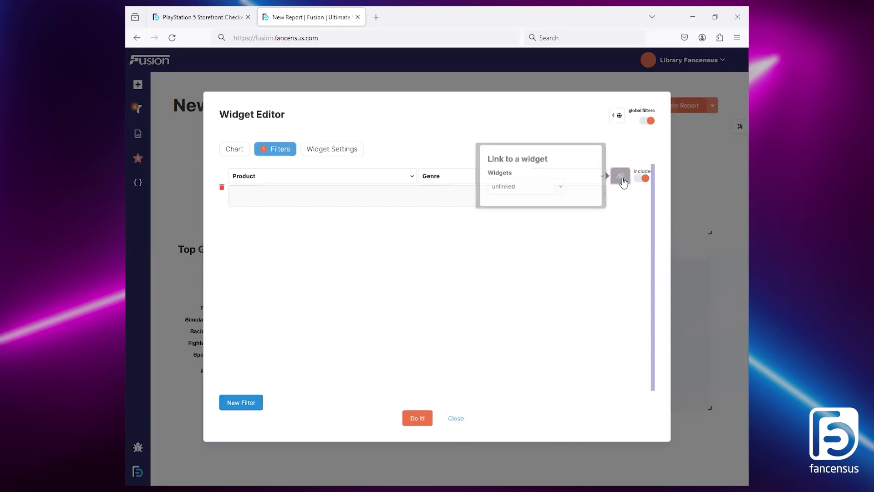
pyautogui.click(542, 190)
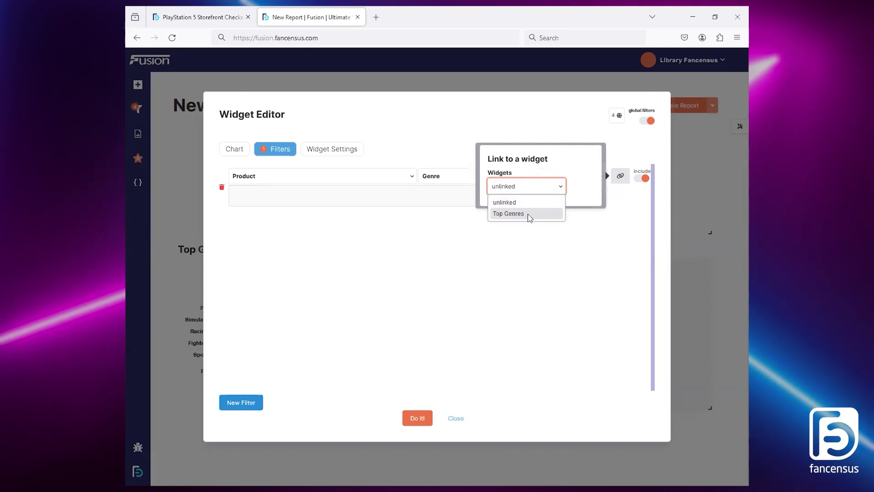
pyautogui.click(530, 214)
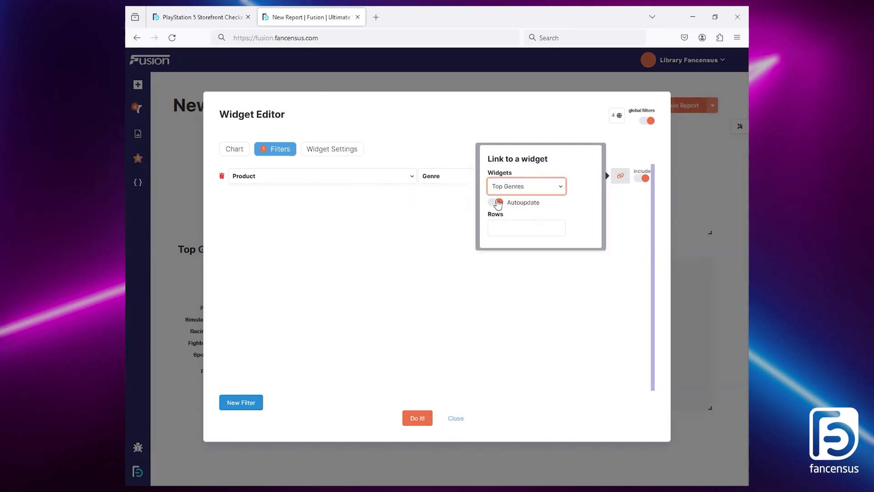
pyautogui.click(509, 227)
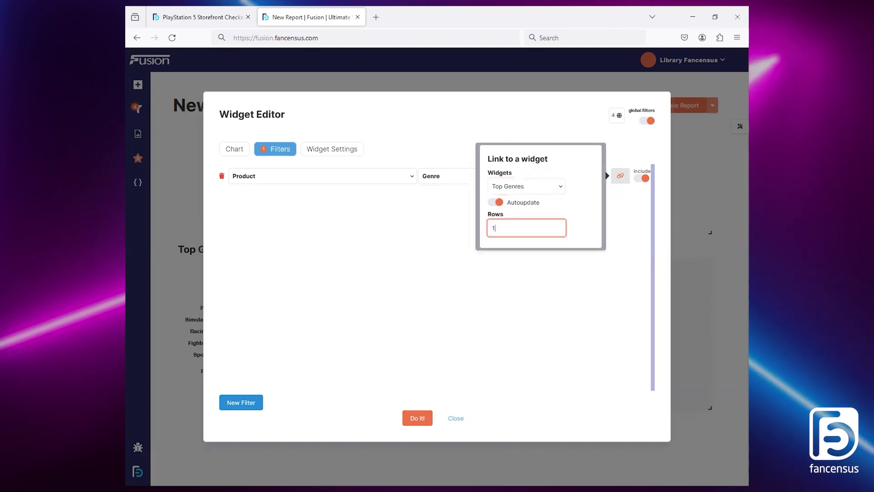
pyautogui.click(519, 286)
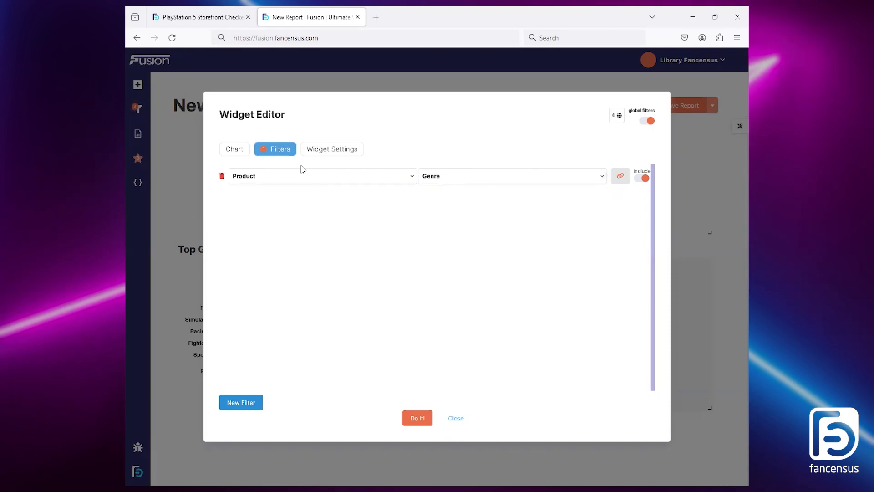
# Step: Limit the second graph's results to 10 and title the widget Top Games Within Genre
pyautogui.click(321, 155)
pyautogui.click(290, 265)
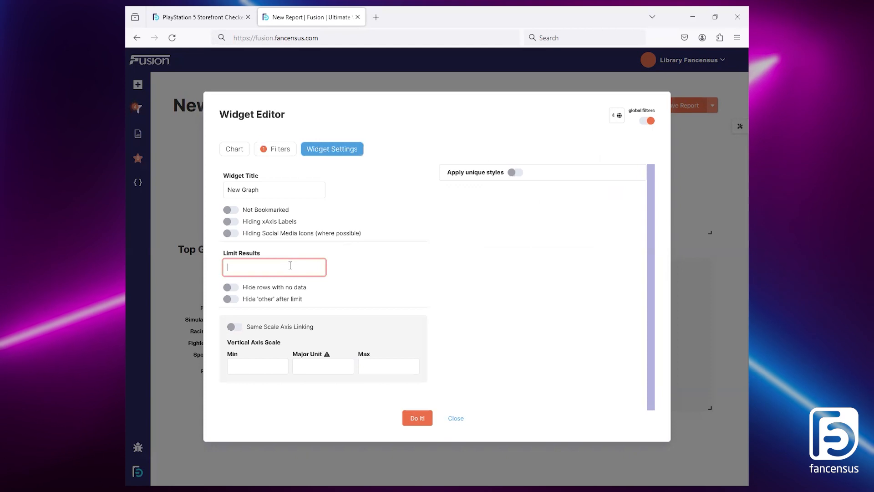
pyautogui.tripleClick(233, 190)
pyautogui.write('Top Games Within Genre')
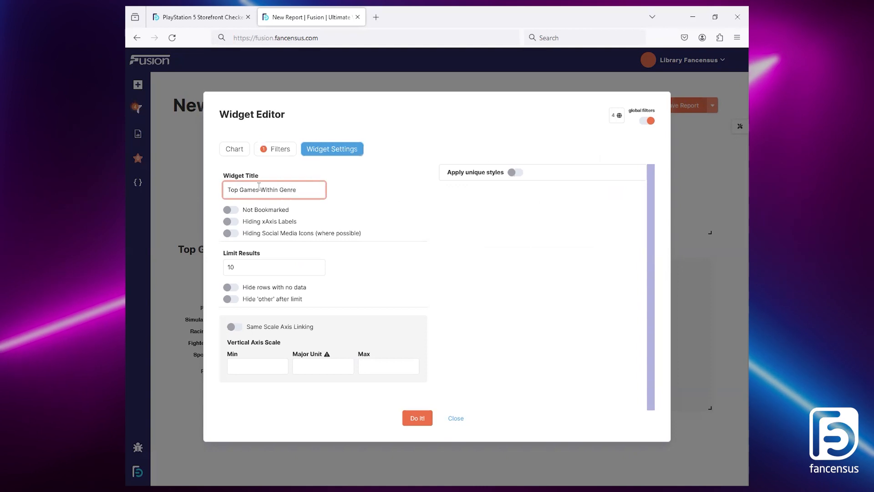
# Step: Sort the Discoverability Cost (Score) value in descending order and apply the graph's settings
pyautogui.click(245, 151)
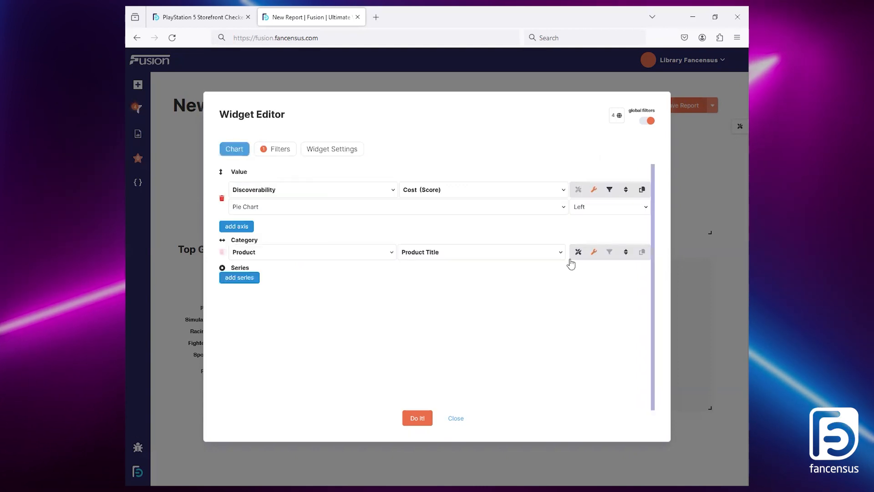
pyautogui.click(626, 193)
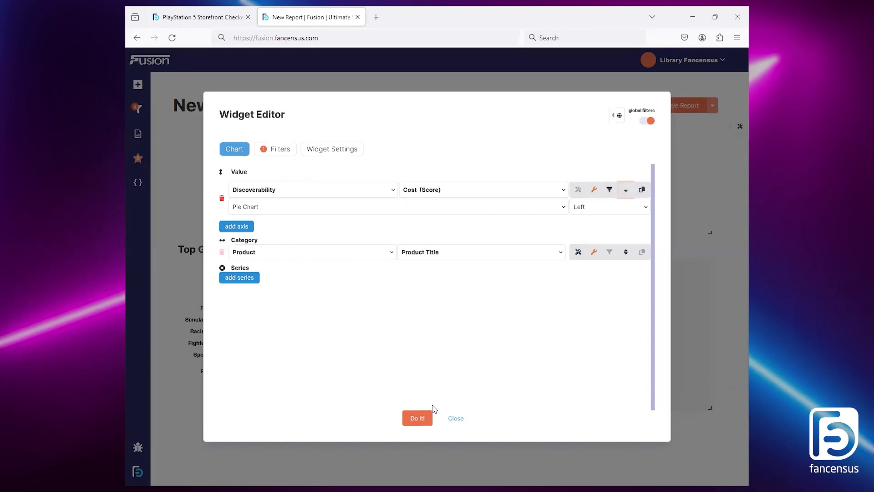
pyautogui.click(420, 417)
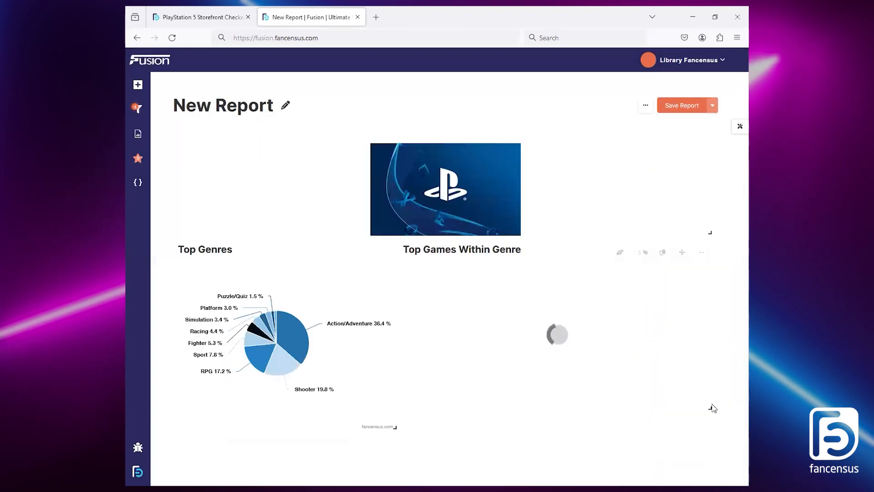
# Step: Test the link between the charts by selecting the RPG slice and the Fighter slice in Top Genres
pyautogui.moveTo(388, 359)
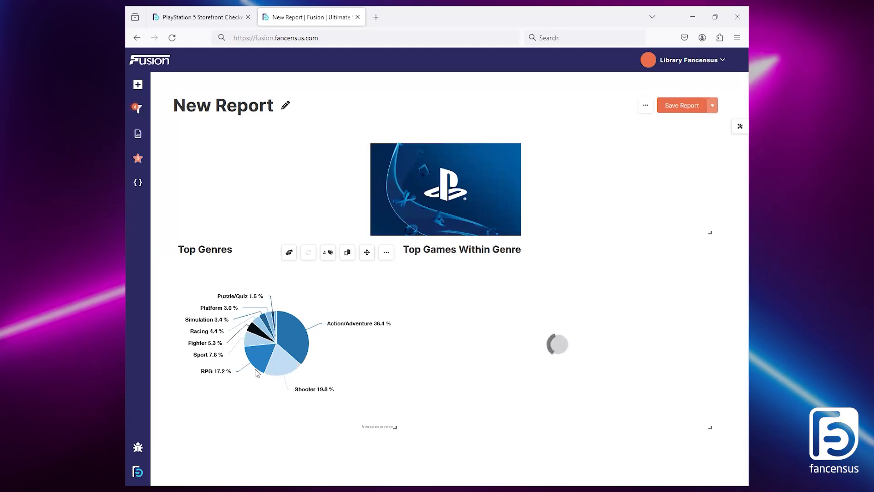
pyautogui.moveTo(253, 353)
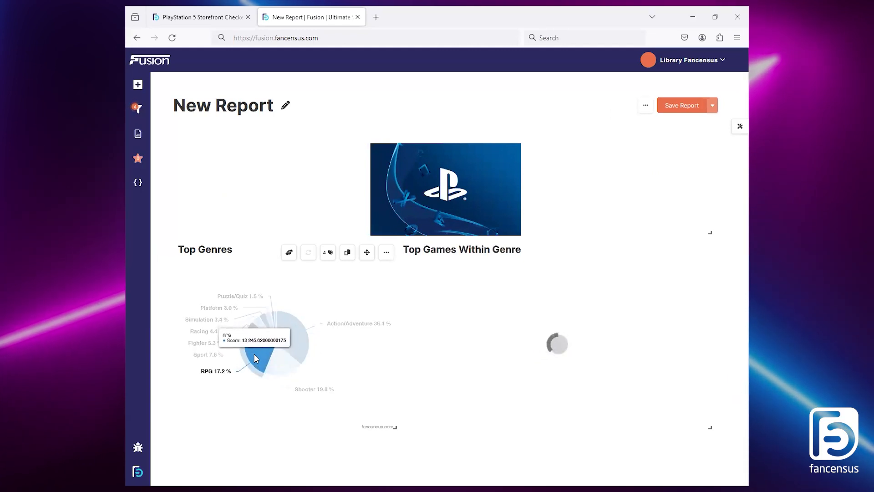
pyautogui.moveTo(585, 332)
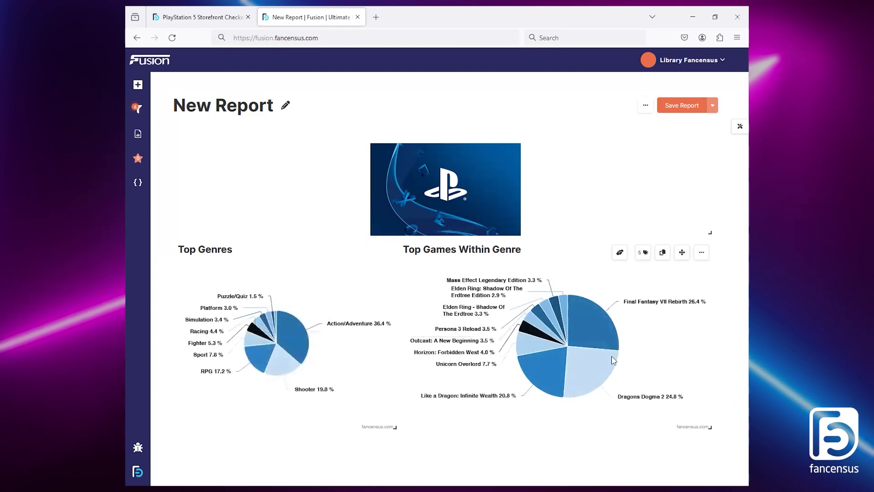
pyautogui.click(256, 334)
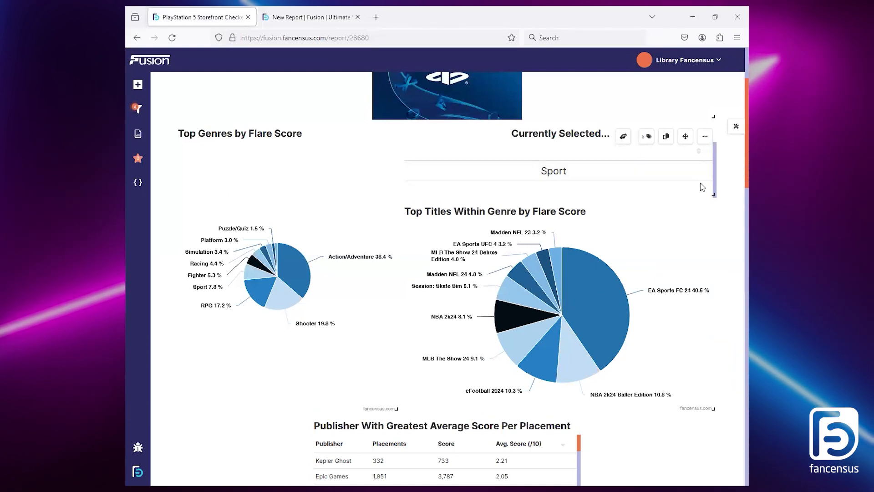
# Step: Examine the Currently Selected table beside the genre chart in the original PlayStation 5 Storefront Checker report and return to the new report
pyautogui.moveTo(296, 293)
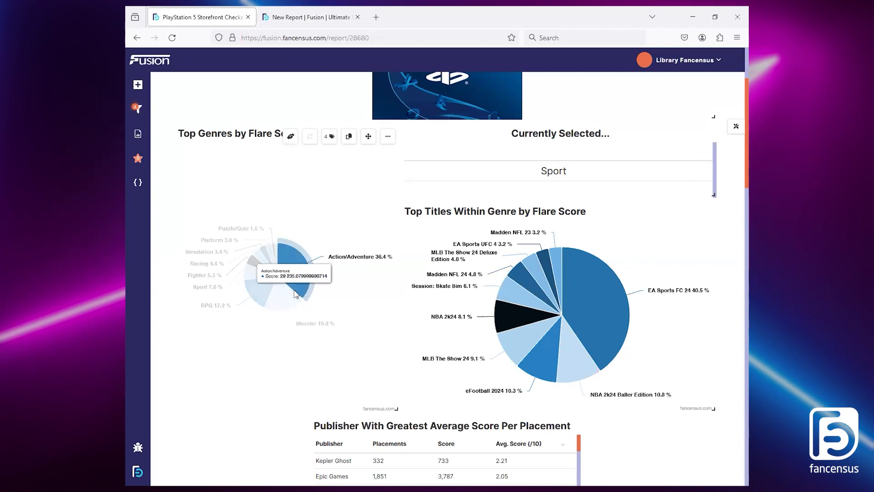
pyautogui.moveTo(262, 262)
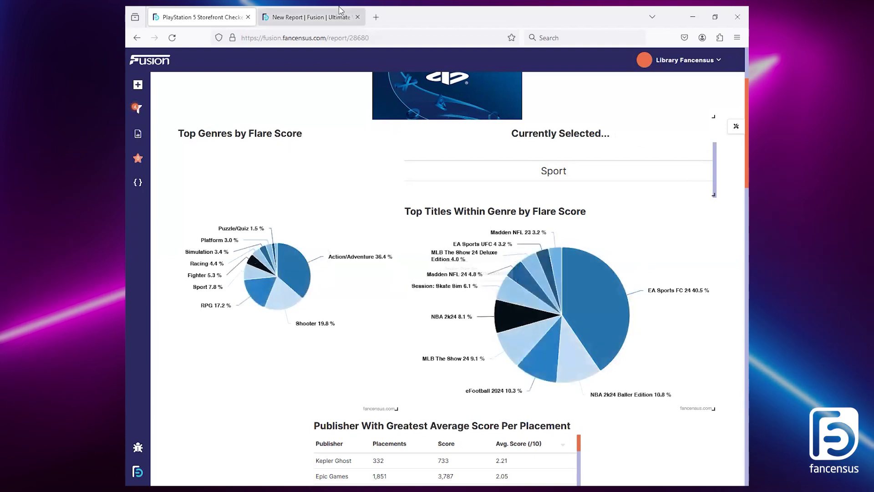
pyautogui.click(310, 16)
# Step: Add a table widget and fit it beside Top Genres, directly above the Top Games Within Genre chart
pyautogui.click(138, 182)
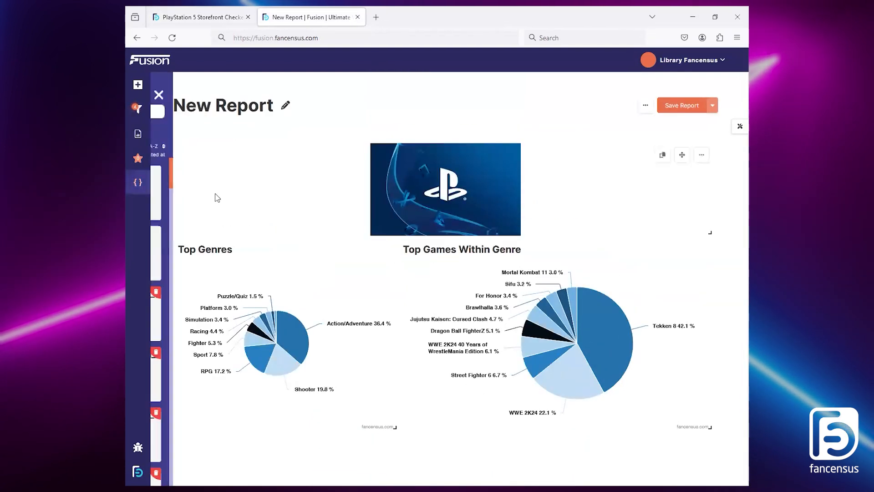
pyautogui.click(210, 191)
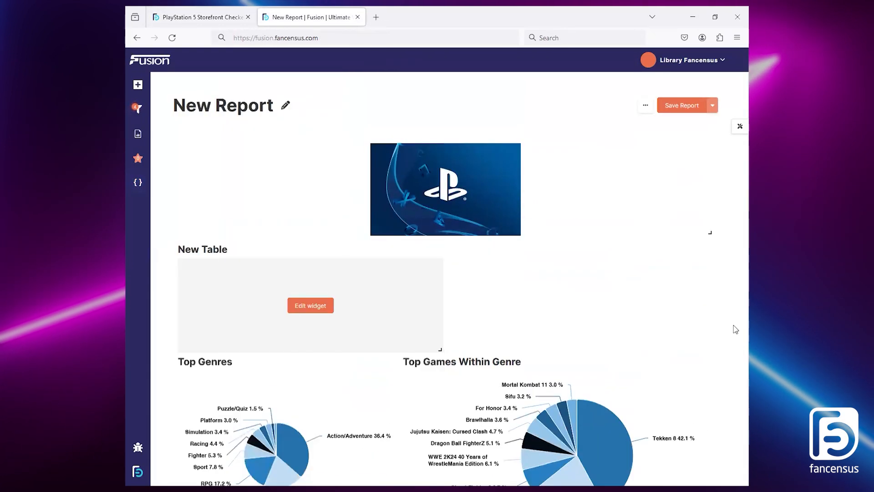
pyautogui.moveTo(410, 250); pyautogui.dragTo(634, 282)
pyautogui.moveTo(662, 354); pyautogui.dragTo(728, 313)
# Step: Edit the new table and add a column showing Product, Genre
pyautogui.click(552, 286)
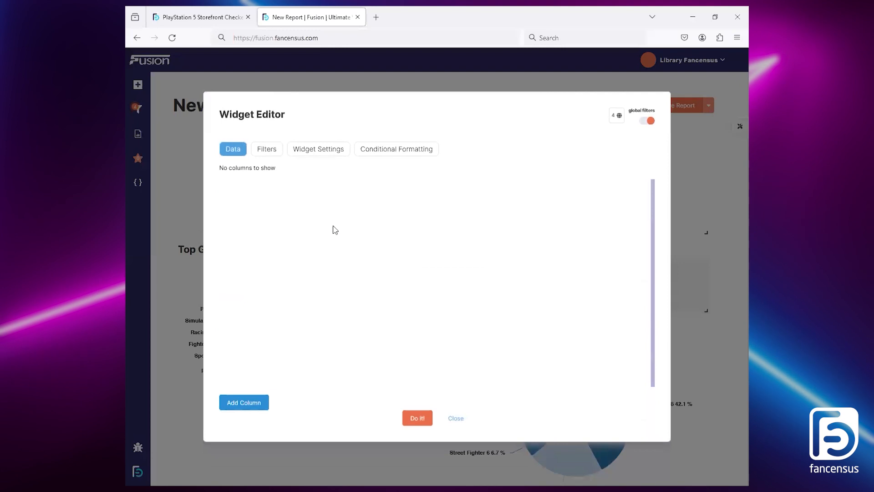
pyautogui.click(254, 407)
pyautogui.click(453, 179)
pyautogui.click(429, 284)
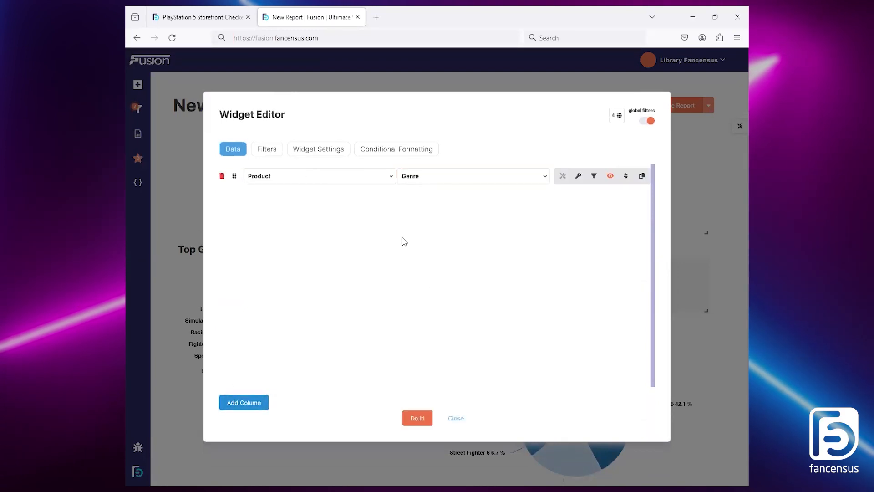
# Step: Add a widget filter on Product, Genre to the table
pyautogui.click(268, 150)
pyautogui.click(257, 403)
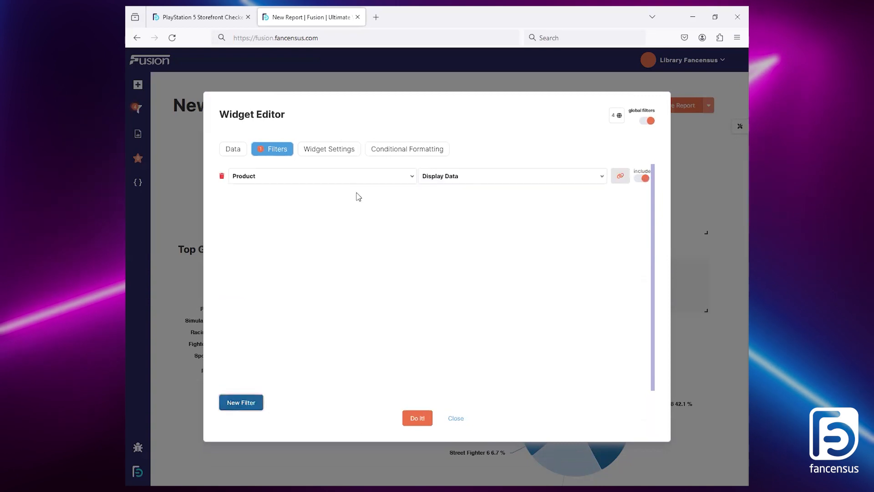
pyautogui.click(487, 177)
pyautogui.click(455, 337)
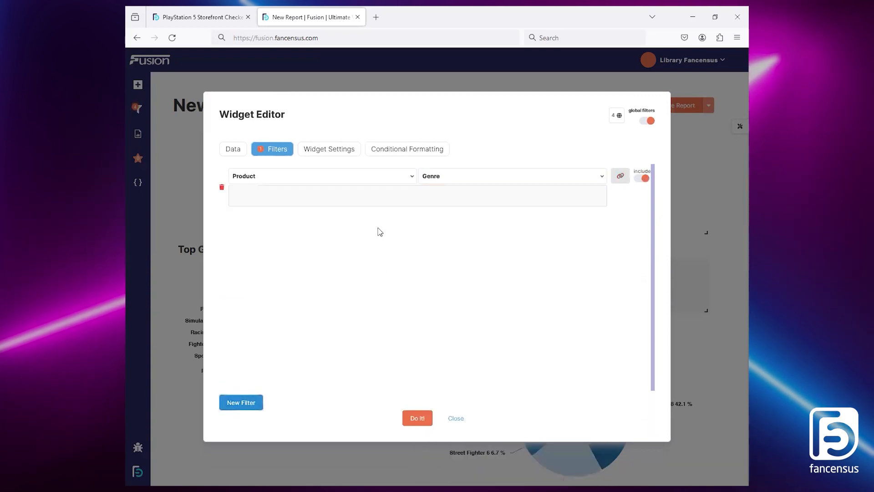
# Step: Link the table's Genre filter to the Top Genres widget and apply the table's settings
pyautogui.click(620, 176)
pyautogui.click(523, 189)
pyautogui.click(525, 223)
pyautogui.click(521, 227)
pyautogui.click(504, 286)
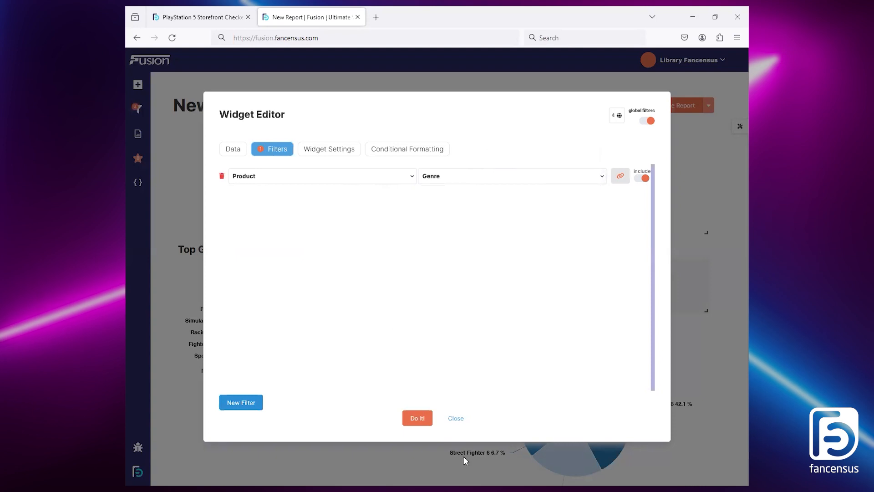
pyautogui.click(416, 418)
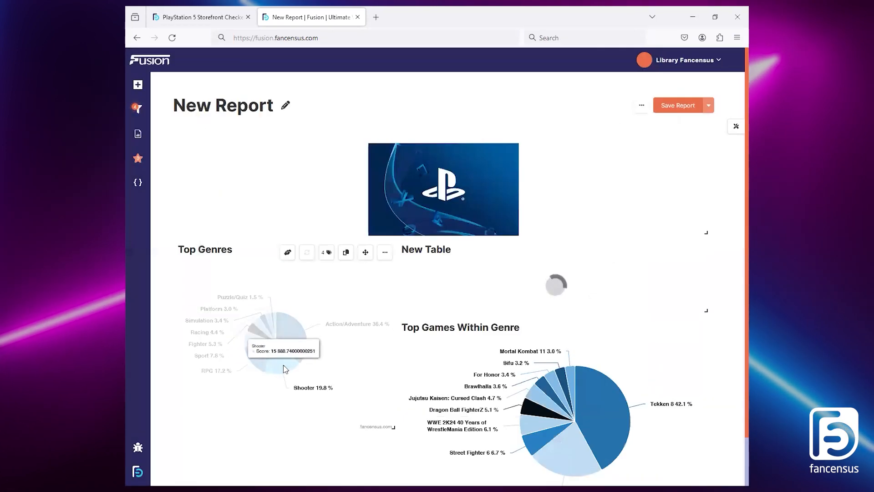
# Step: Select the RPG slice in Top Genres and extend that chart downward to align with the bottom of Top Games Within Genre
pyautogui.moveTo(256, 362)
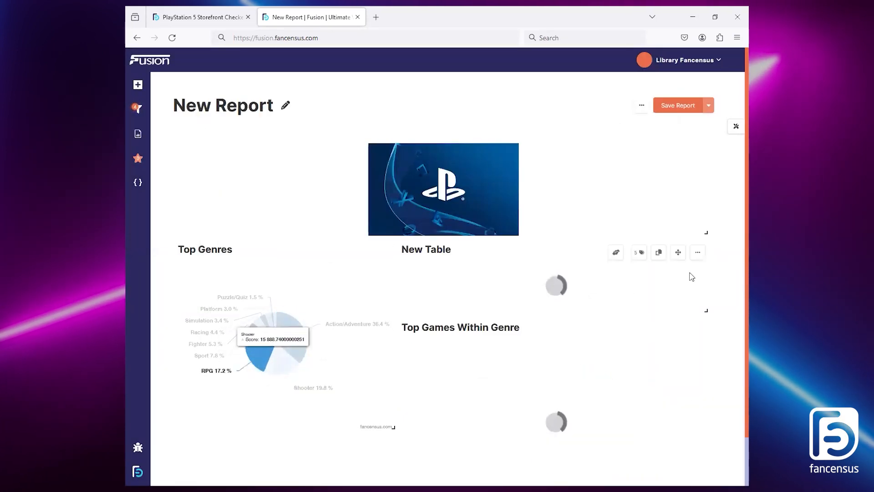
pyautogui.scroll(-2, 695, 283)
pyautogui.moveTo(393, 384); pyautogui.dragTo(387, 456)
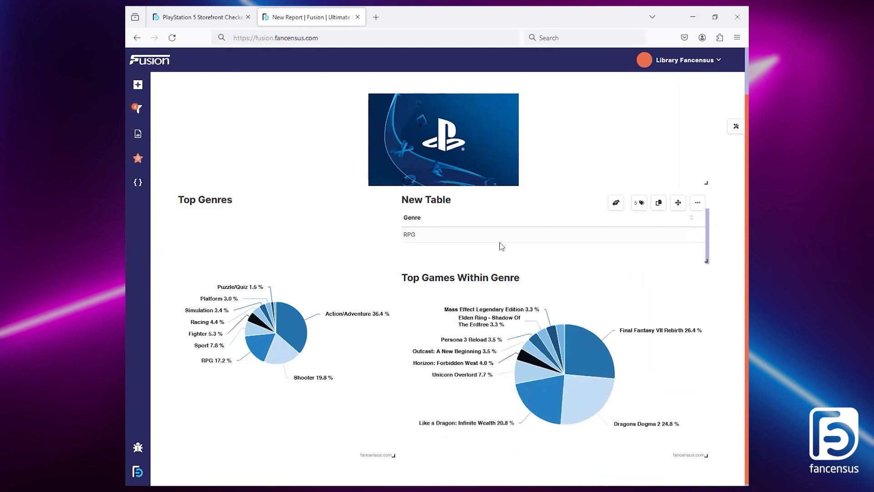
# Step: Apply unique styles to the new table, with a centred header and body text size 20
pyautogui.click(698, 205)
pyautogui.click(696, 235)
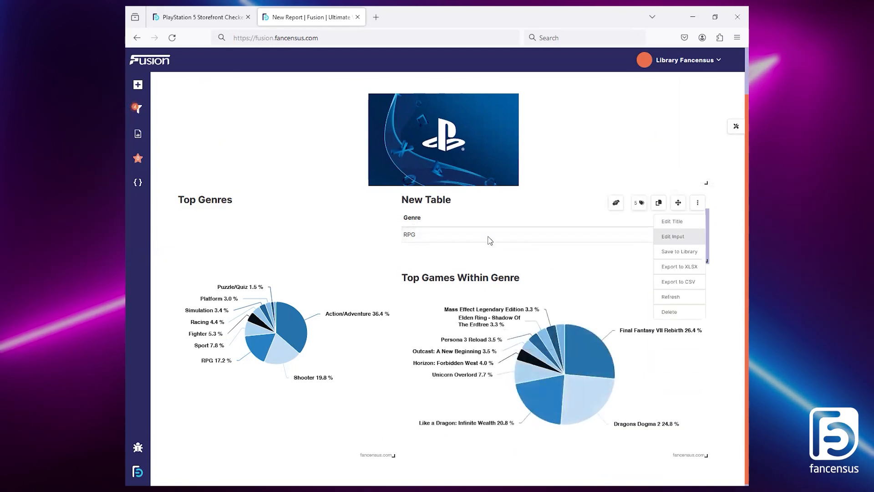
pyautogui.click(203, 13)
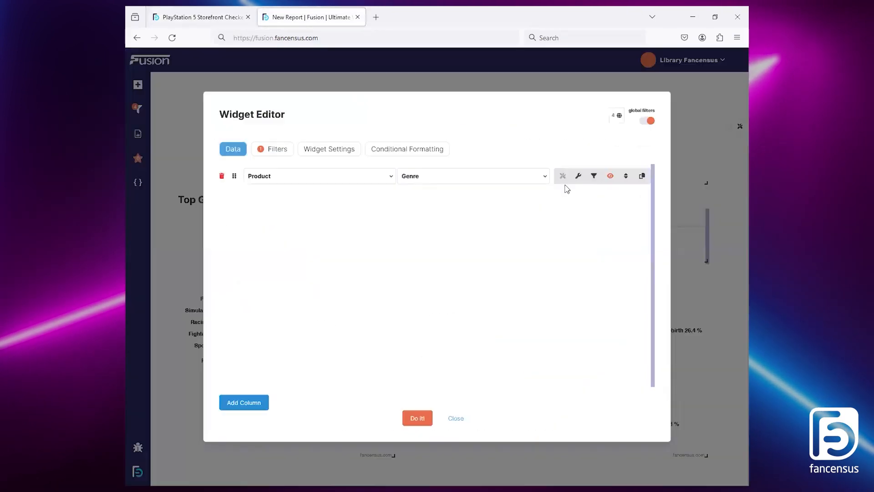
pyautogui.click(330, 148)
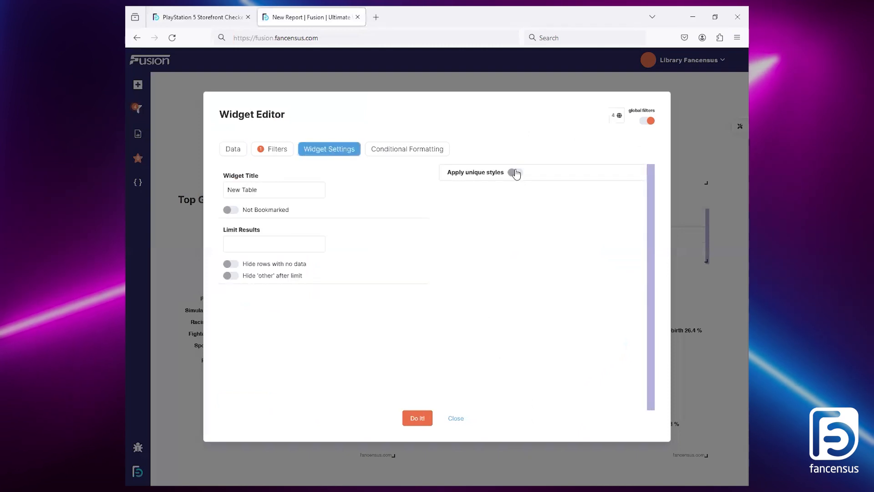
pyautogui.click(516, 172)
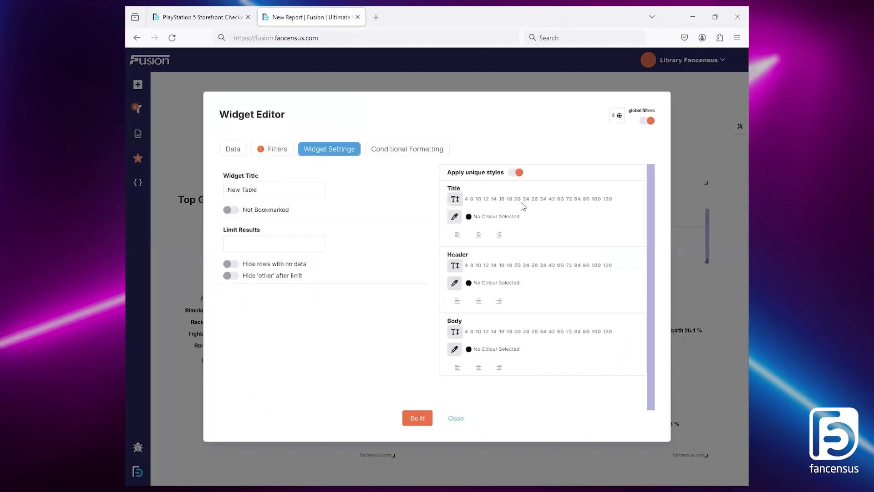
pyautogui.click(518, 200)
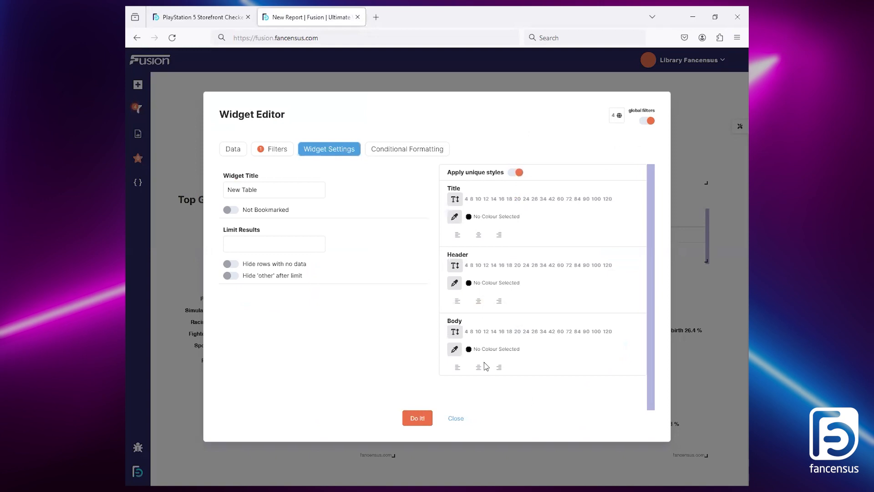
pyautogui.click(517, 332)
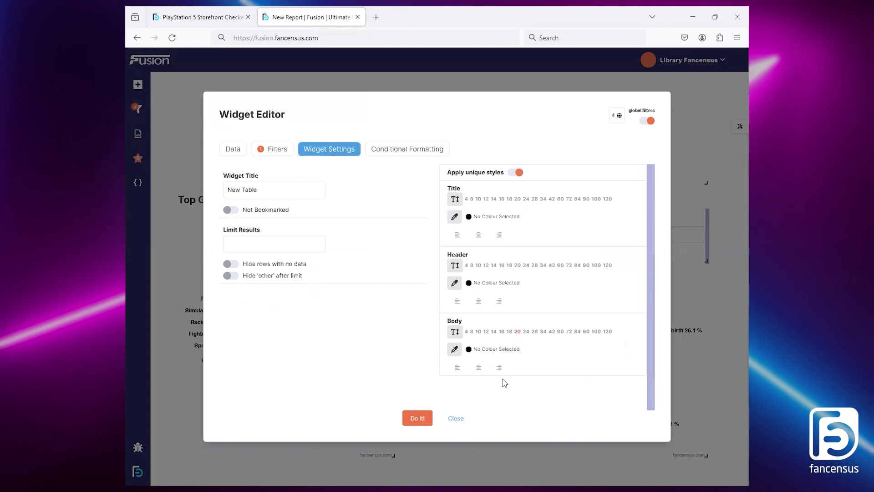
pyautogui.click(423, 422)
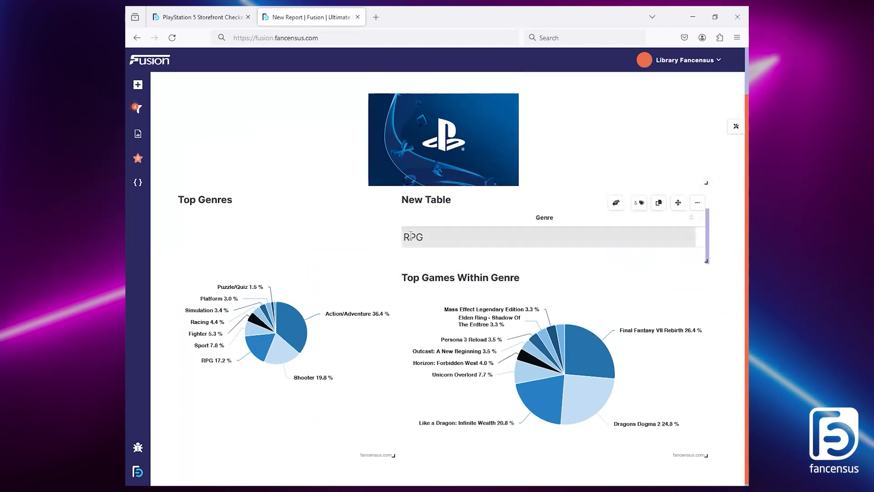
# Step: Centre the body text of the selected-genre table in its widget settings and apply the change
pyautogui.click(698, 202)
pyautogui.click(690, 236)
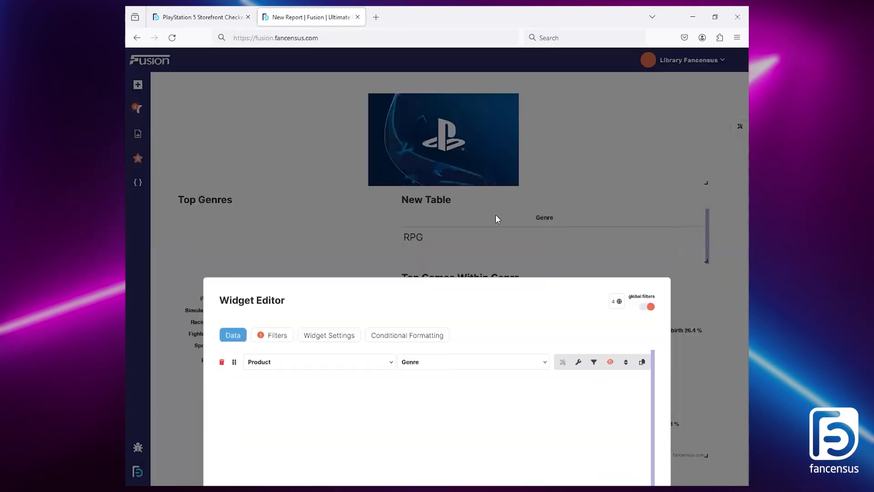
pyautogui.click(345, 151)
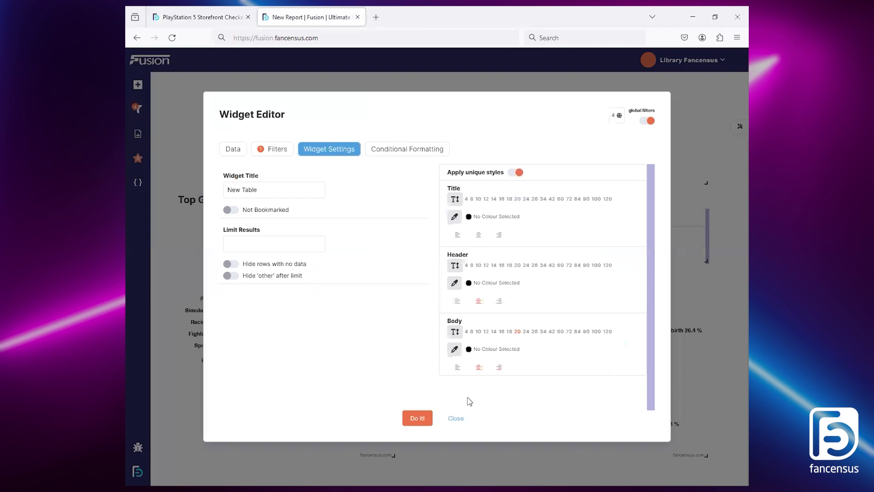
pyautogui.click(418, 418)
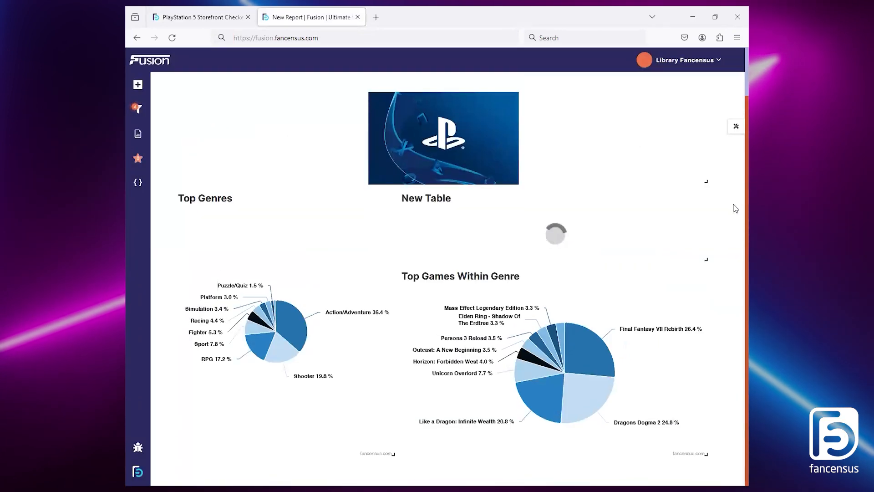
pyautogui.moveTo(703, 224)
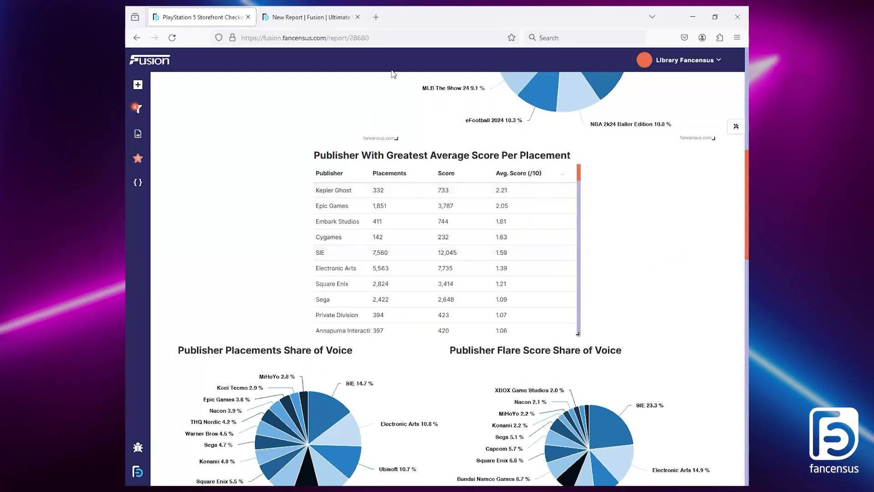
# Step: Add a new table widget to the new report and arrange it directly below the Top Genres chart
pyautogui.click(301, 10)
pyautogui.click(138, 182)
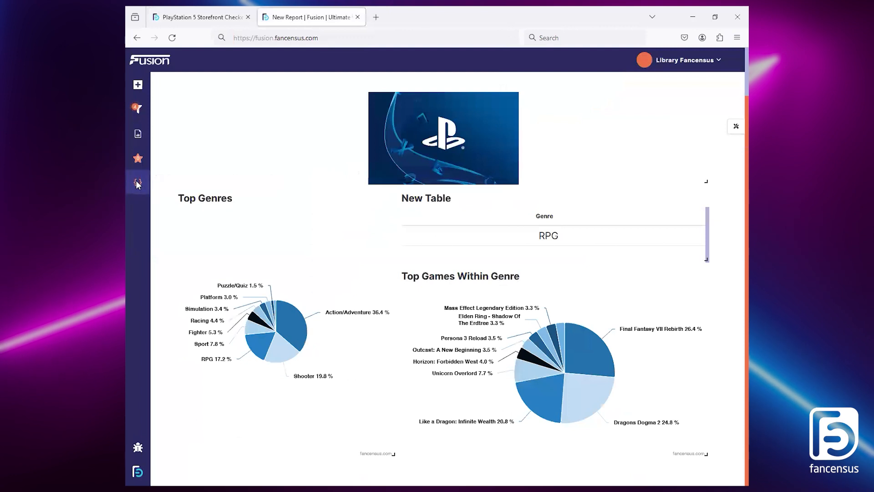
pyautogui.click(203, 184)
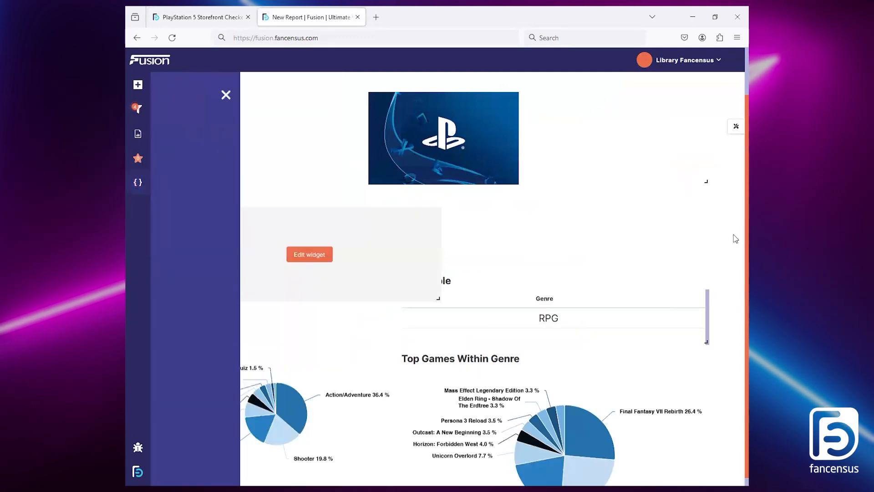
pyautogui.moveTo(364, 200); pyautogui.dragTo(364, 97)
pyautogui.scroll(-2, 455, 386)
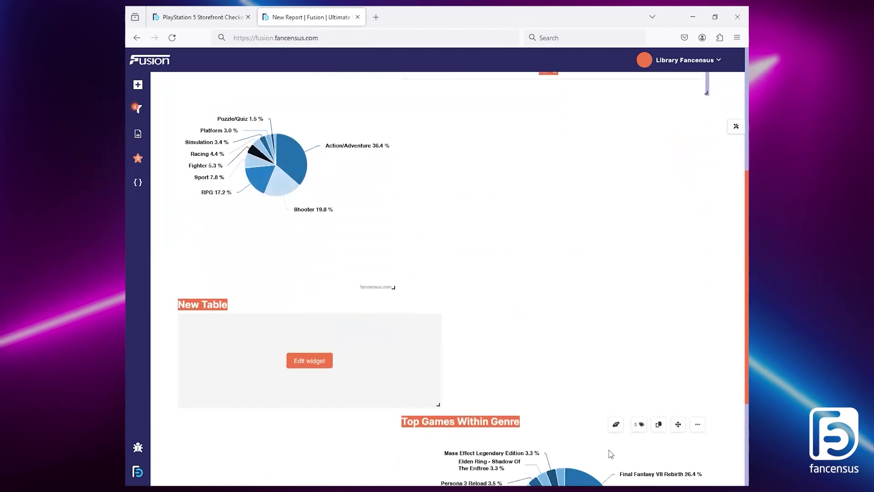
pyautogui.moveTo(677, 424); pyautogui.dragTo(676, 160)
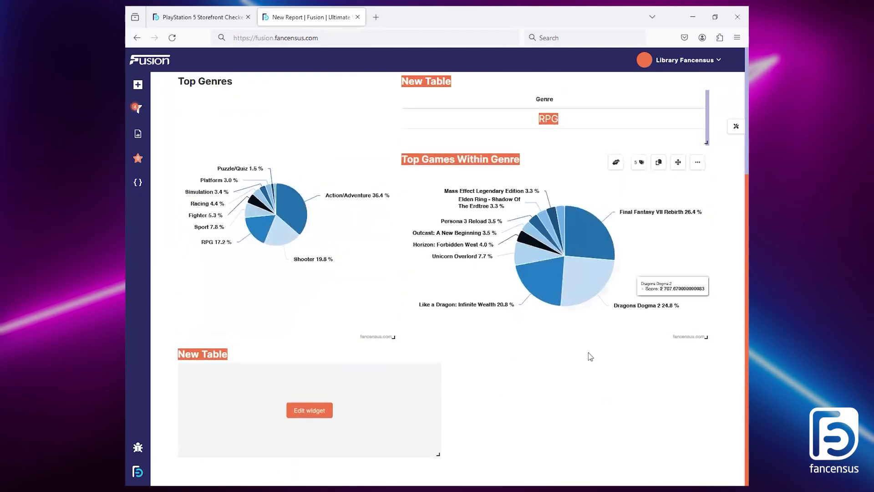
# Step: Edit the new empty table and add a Product, Publisher column, checking the original report for reference
pyautogui.click(309, 410)
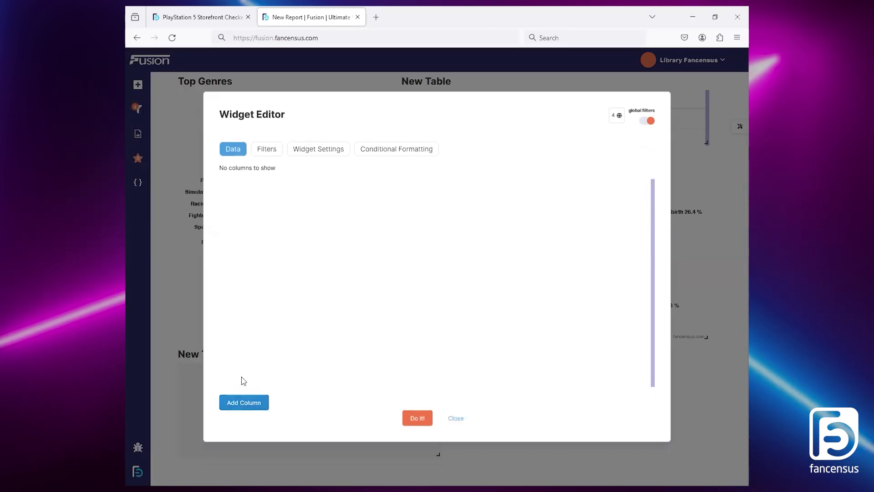
pyautogui.click(250, 401)
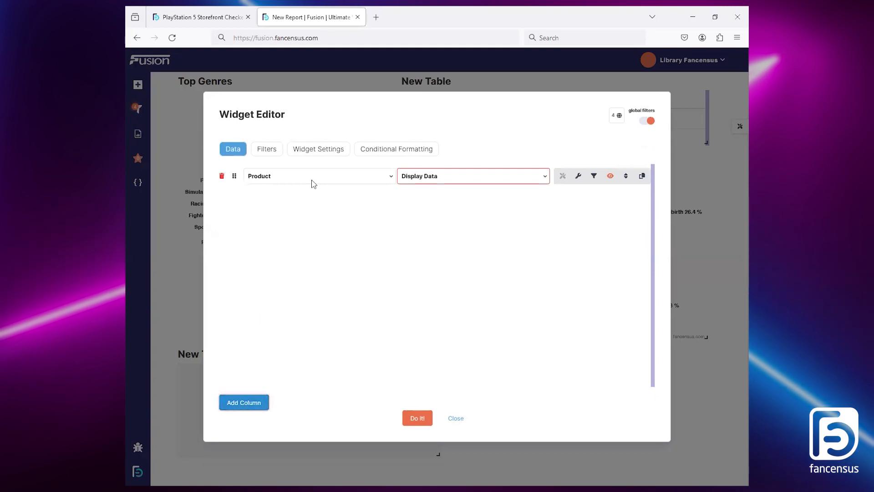
pyautogui.click(198, 16)
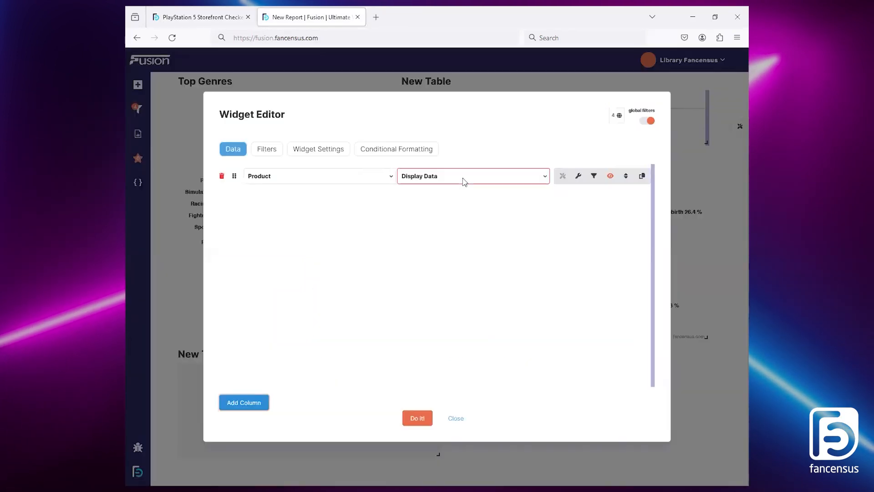
pyautogui.click(462, 177)
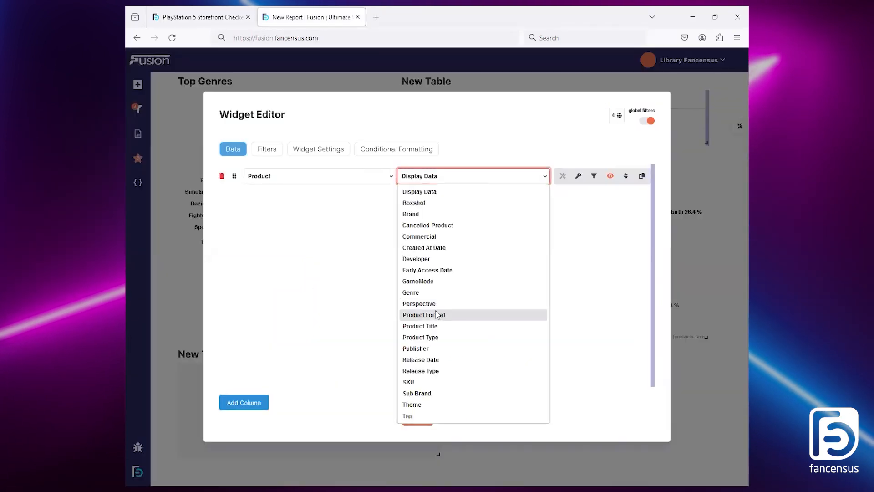
pyautogui.click(435, 349)
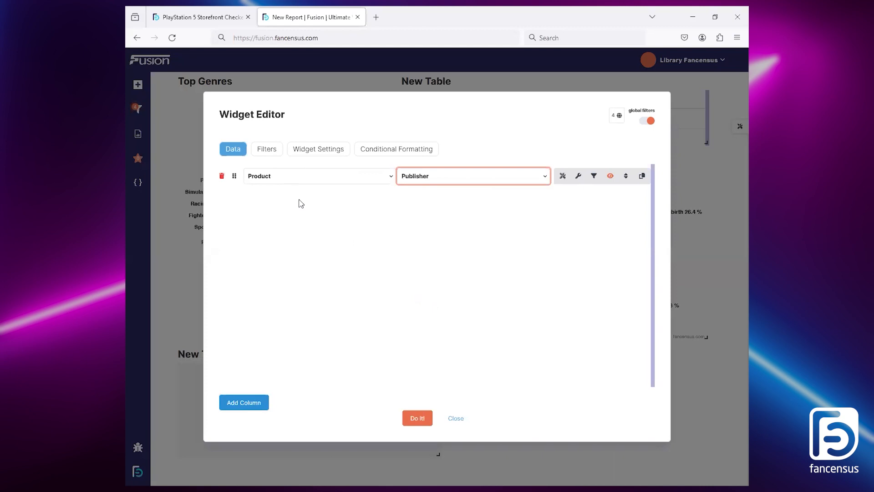
# Step: Add a second column to the table using Discoverability, Activities
pyautogui.click(258, 405)
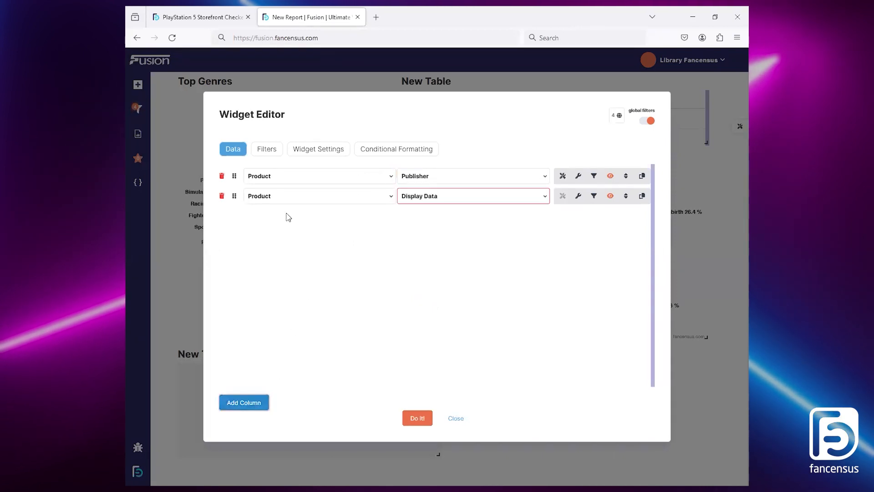
pyautogui.click(294, 200)
pyautogui.click(307, 286)
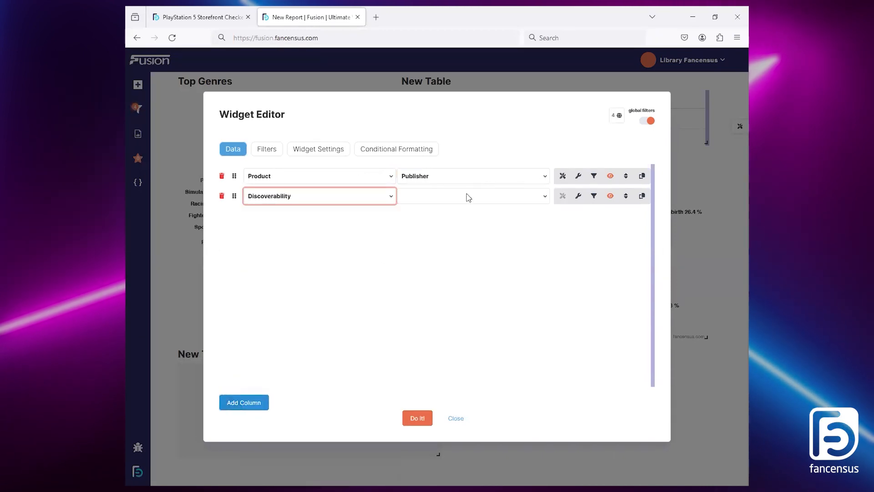
pyautogui.click(469, 196)
pyautogui.click(414, 222)
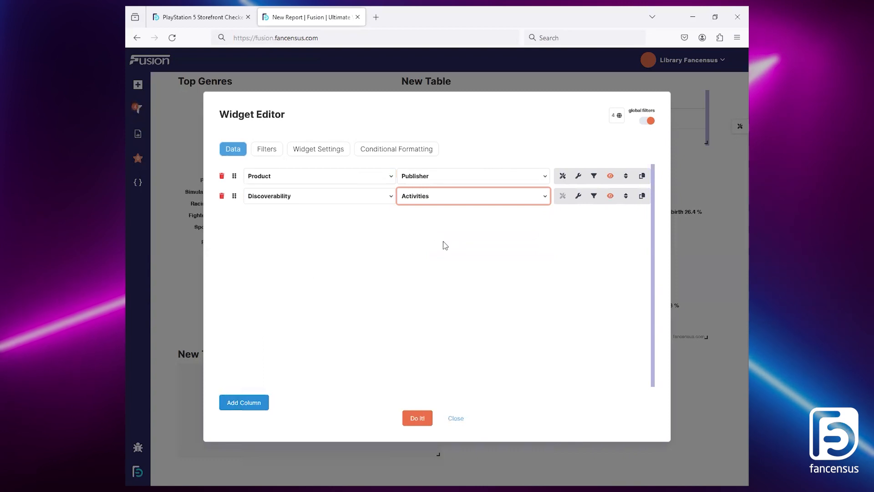
# Step: Title the Activities column Placements and apply its column settings
pyautogui.click(579, 196)
pyautogui.click(390, 241)
pyautogui.write('Placements')
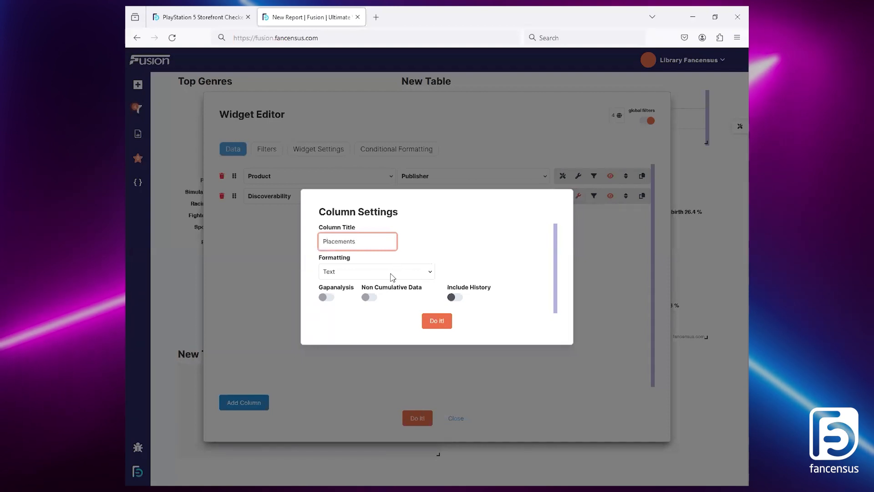
pyautogui.press('Tab')
pyautogui.click(436, 320)
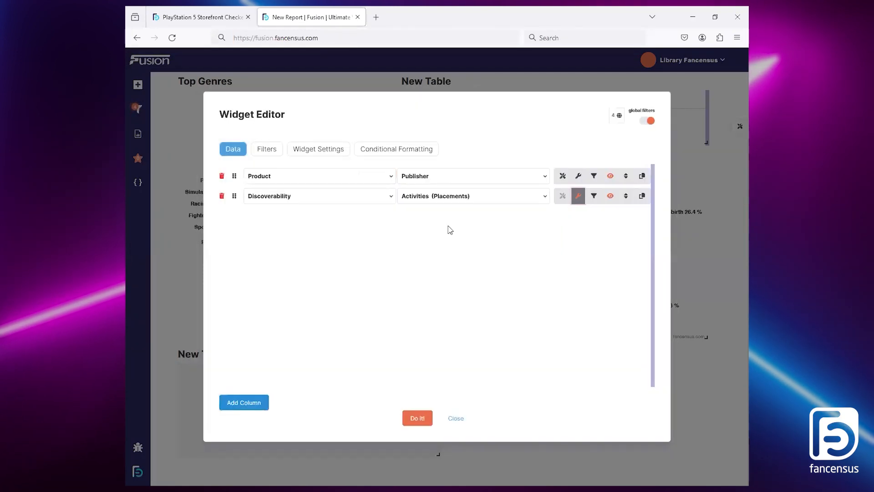
# Step: Add a third column to the table using Discoverability, Cost
pyautogui.click(259, 406)
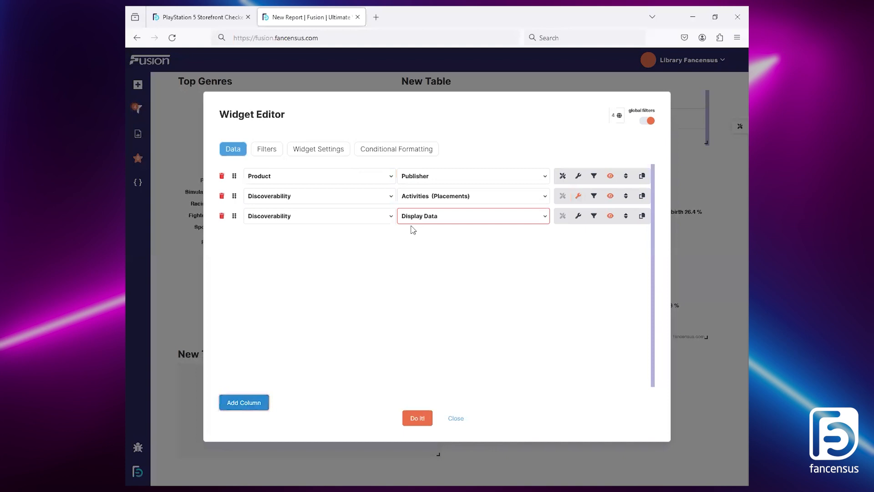
pyautogui.click(443, 218)
pyautogui.click(427, 308)
# Step: Title the Cost column Score, summarise it by SUM and format it as Numeric
pyautogui.click(578, 216)
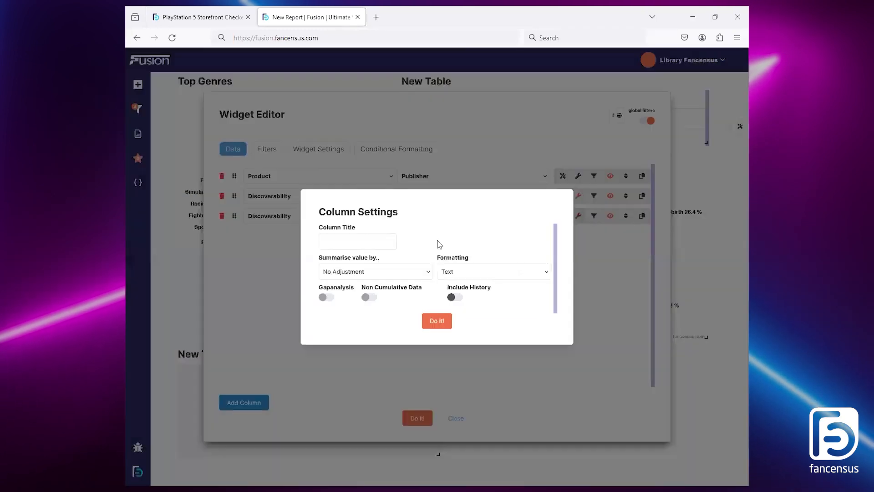
pyautogui.click(362, 243)
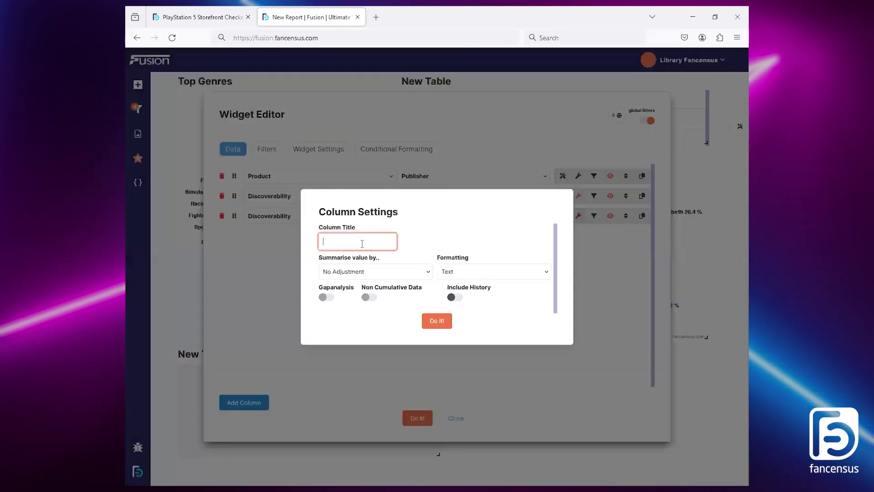
pyautogui.click(384, 275)
pyautogui.click(381, 295)
pyautogui.click(501, 270)
pyautogui.click(490, 296)
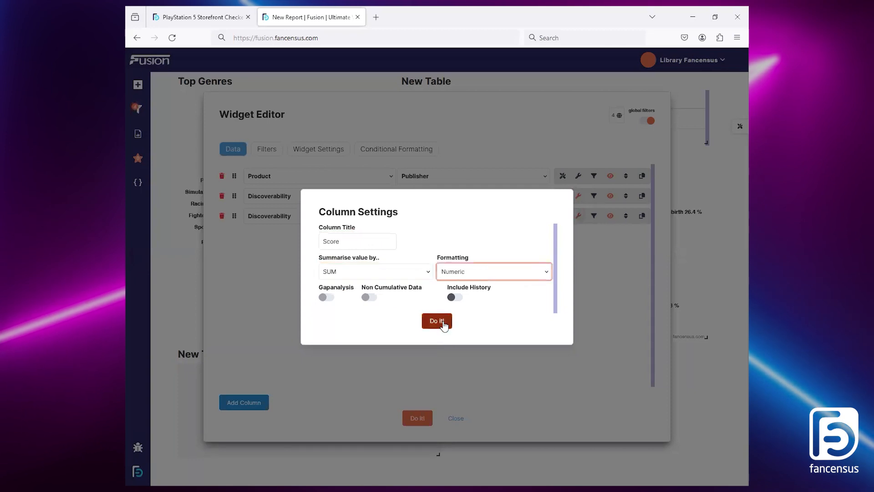
pyautogui.click(444, 321)
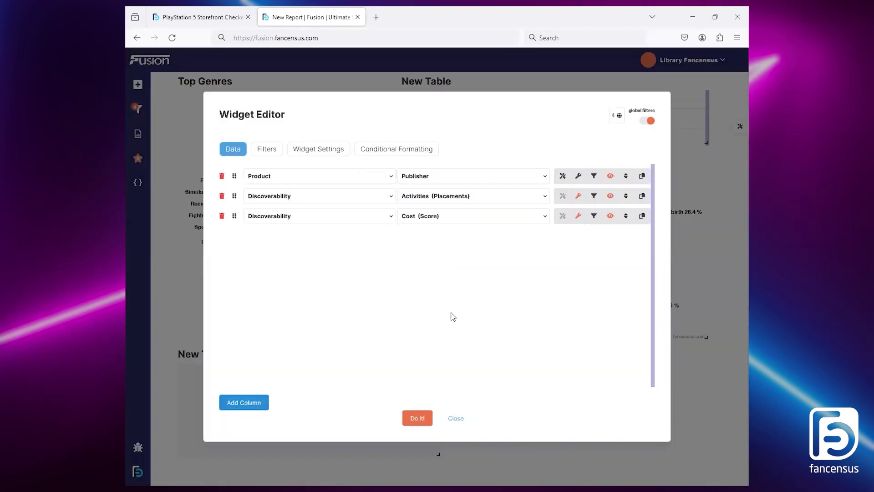
# Step: Add a fourth column to the table using Calculated, Calculation
pyautogui.click(267, 401)
pyautogui.click(312, 240)
pyautogui.click(314, 271)
pyautogui.click(466, 279)
pyautogui.click(467, 236)
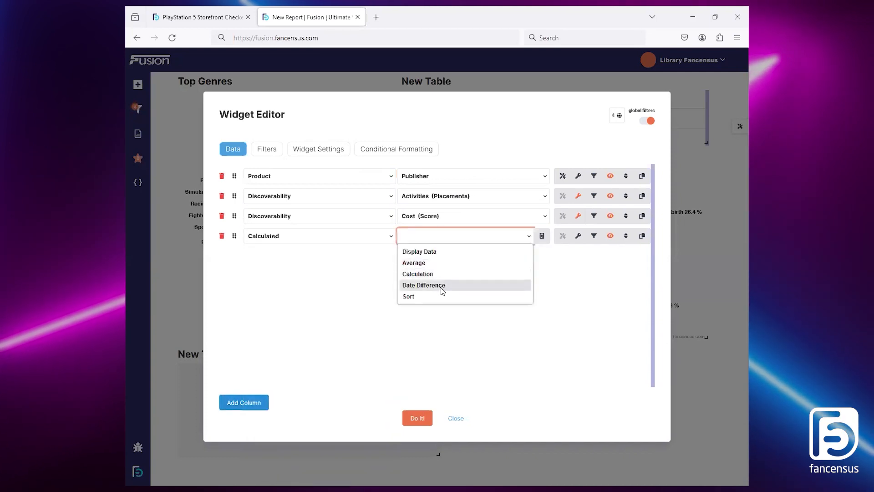
pyautogui.click(441, 278)
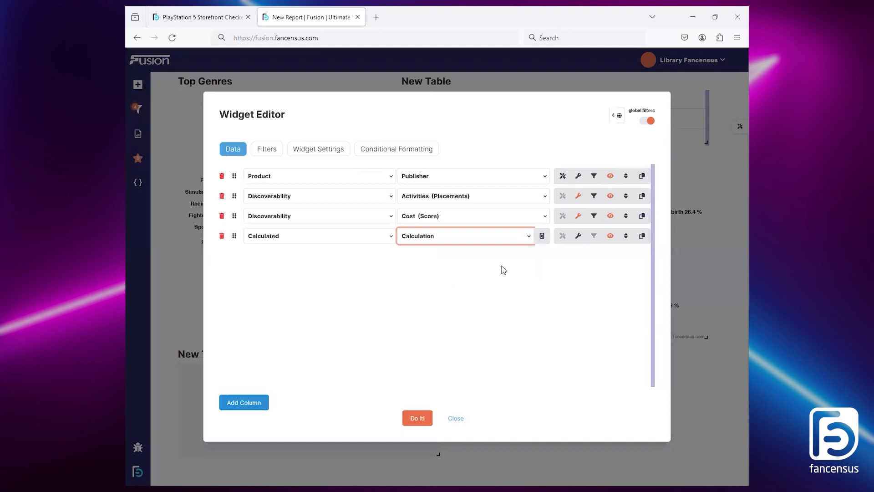
# Step: Open the calculation editor for the Calculation column, replace the blank line with a new one and set its field to Placements
pyautogui.click(543, 238)
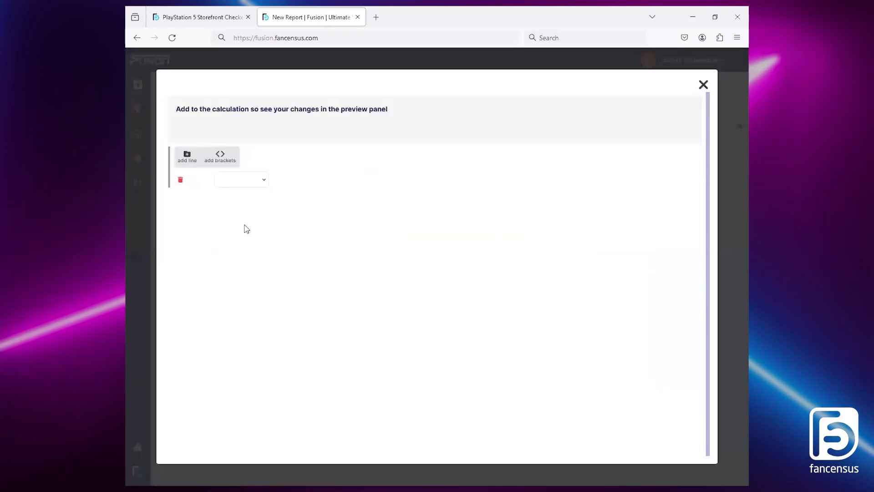
pyautogui.click(180, 182)
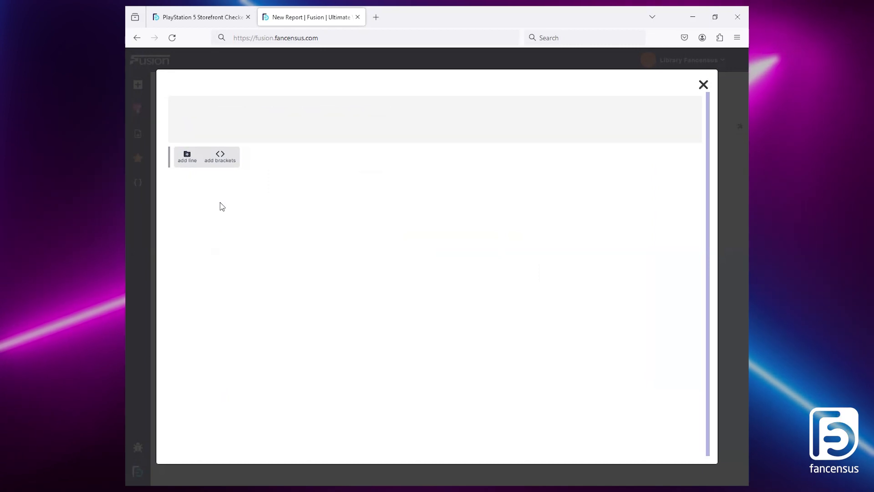
pyautogui.click(188, 159)
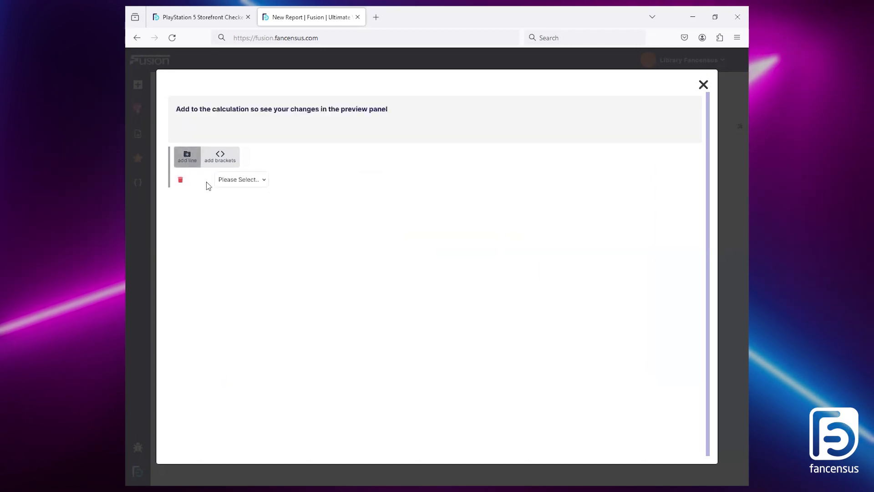
pyautogui.click(233, 181)
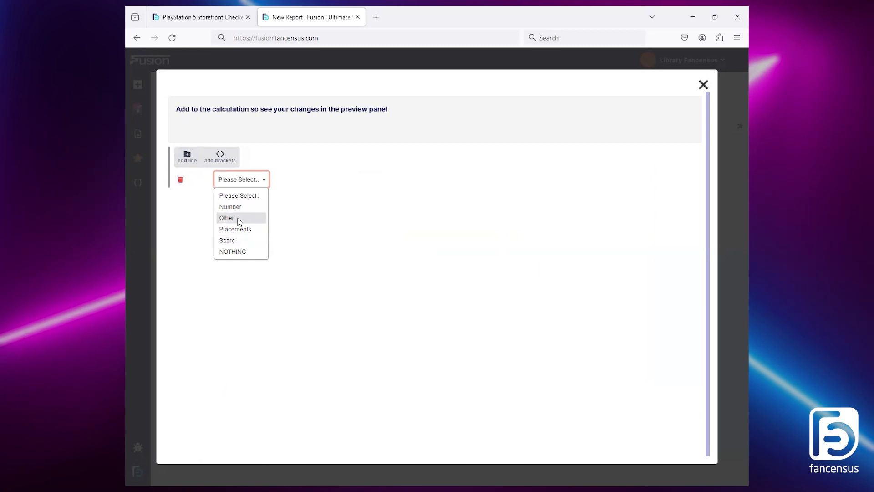
pyautogui.click(241, 219)
pyautogui.click(304, 184)
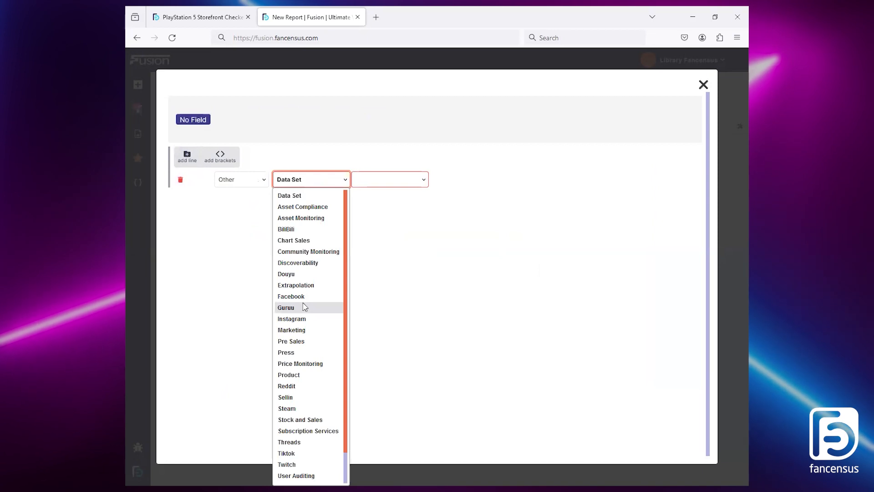
pyautogui.click(293, 183)
pyautogui.click(257, 184)
pyautogui.click(246, 233)
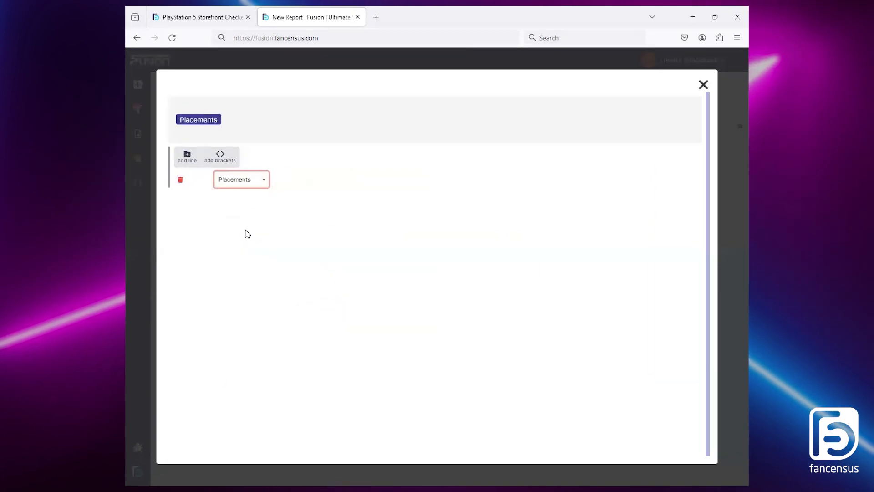
# Step: Build the column's calculation as Score divided by Placements and close the calculation editor
pyautogui.click(187, 156)
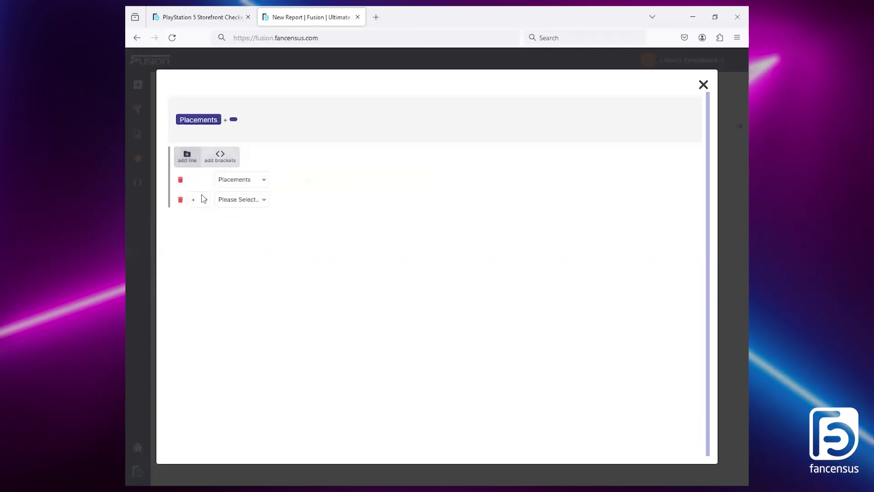
pyautogui.click(205, 201)
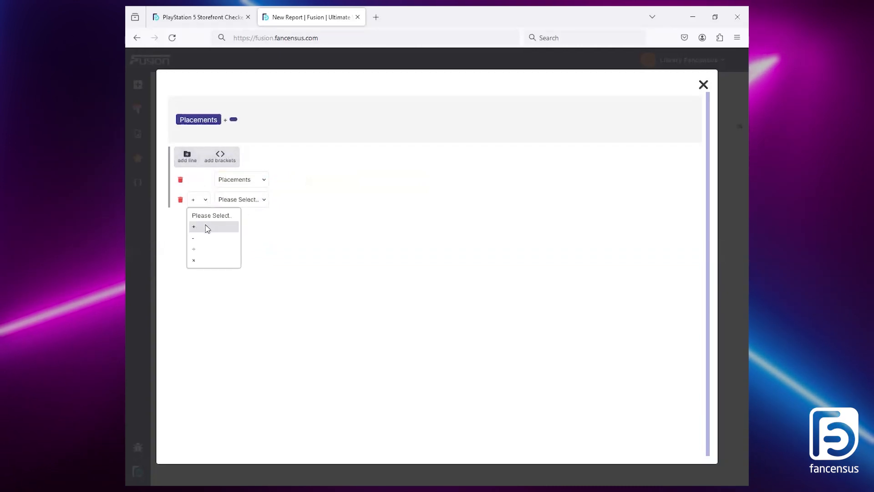
pyautogui.click(206, 250)
pyautogui.click(238, 200)
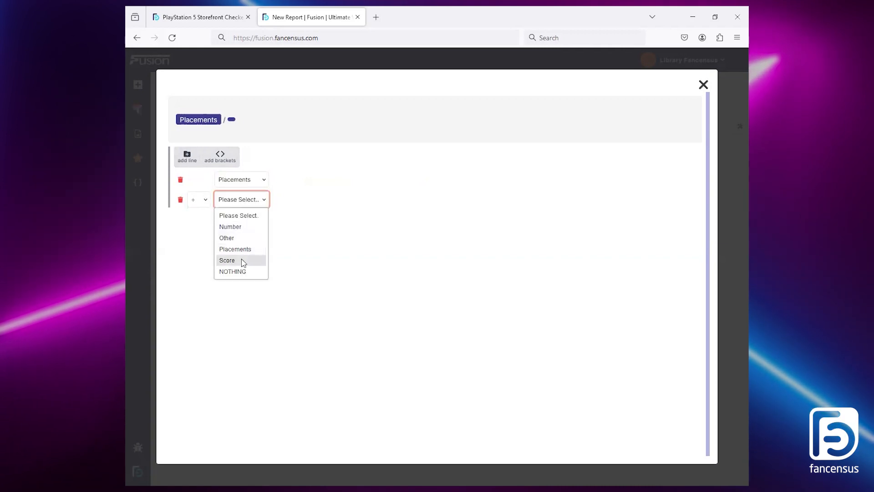
pyautogui.click(241, 180)
pyautogui.click(241, 181)
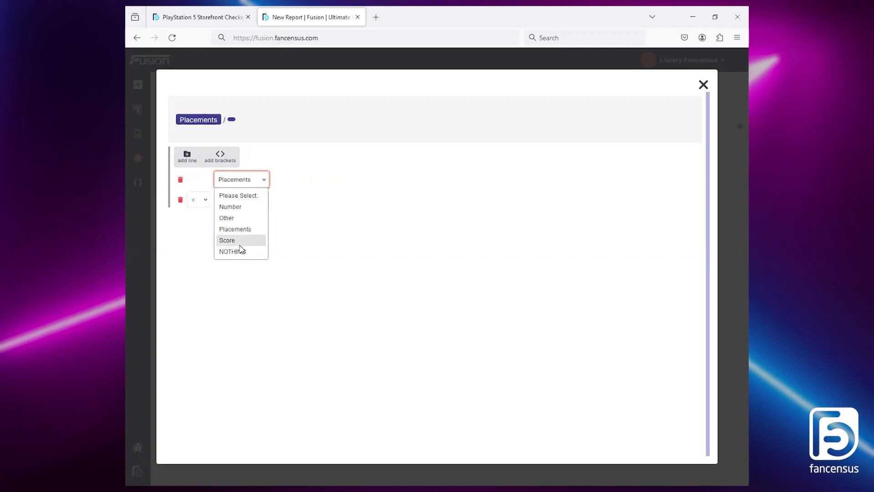
pyautogui.click(240, 242)
pyautogui.click(238, 200)
pyautogui.click(246, 249)
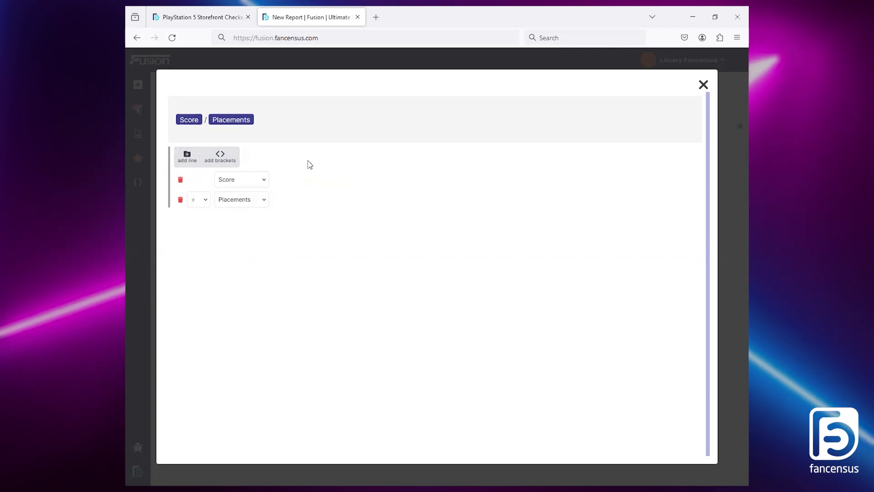
pyautogui.click(703, 84)
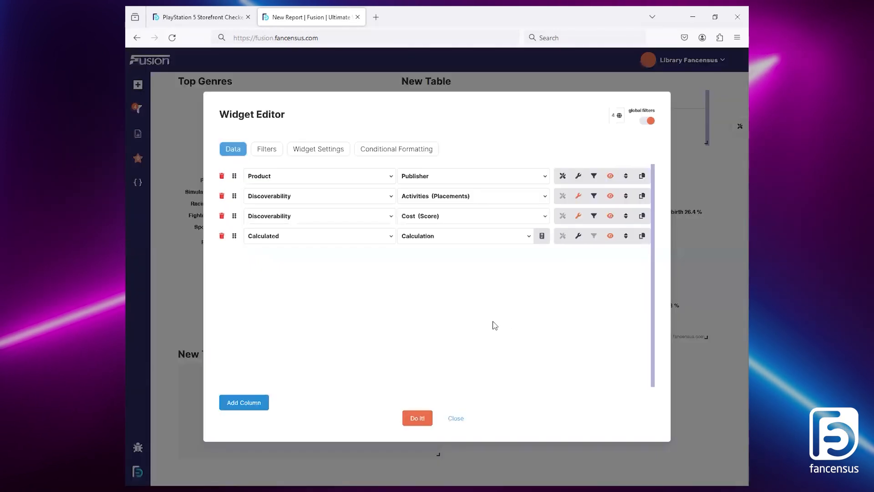
# Step: Title the calculated column Avg Score PP, format it as Numeric (2 decimal places), and apply the table with this column sorted descending
pyautogui.click(578, 235)
pyautogui.click(368, 236)
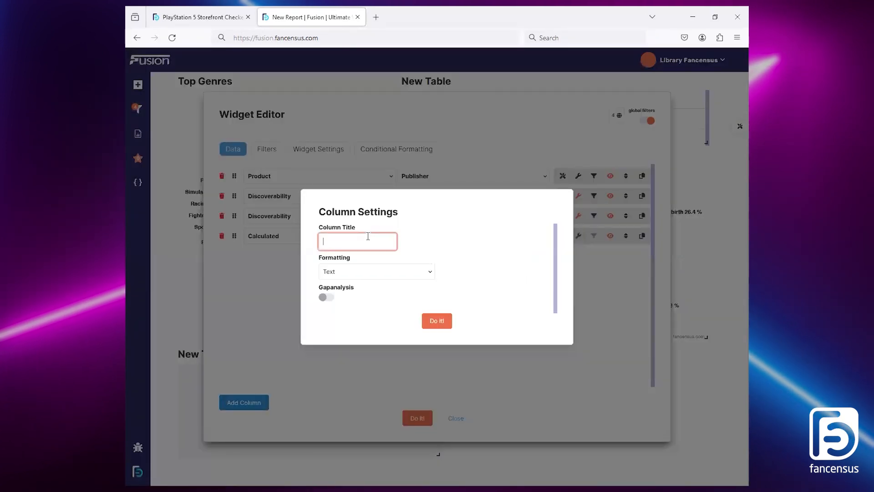
pyautogui.write('Avg Score')
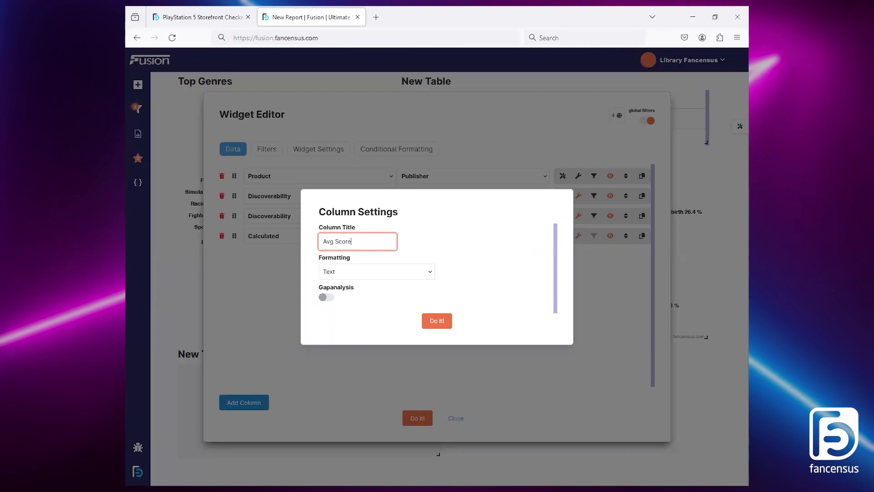
pyautogui.click(371, 271)
pyautogui.click(371, 309)
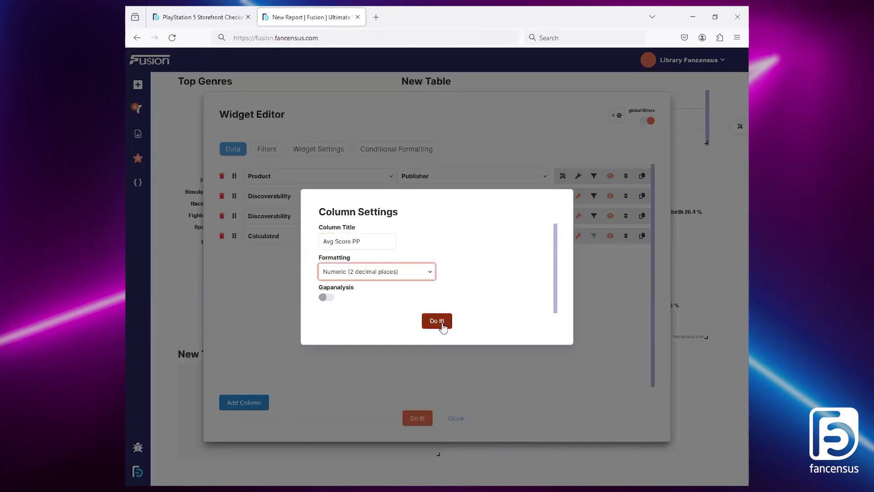
pyautogui.click(443, 321)
pyautogui.click(626, 236)
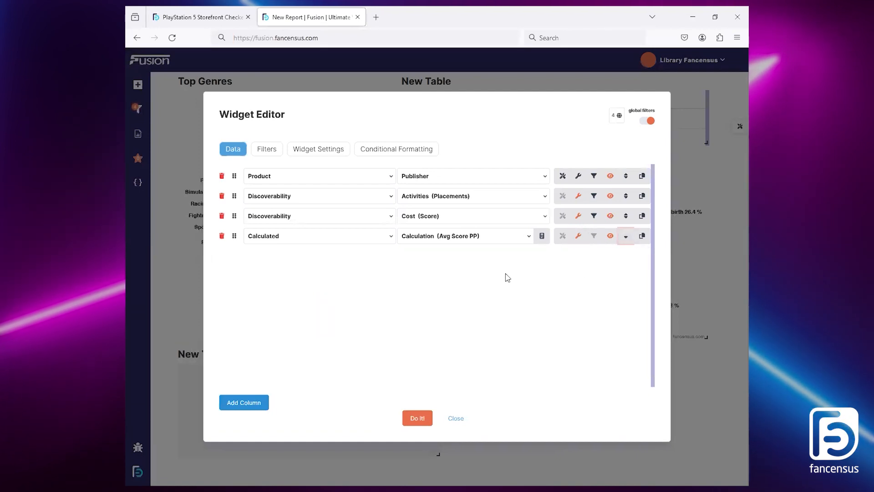
pyautogui.click(423, 417)
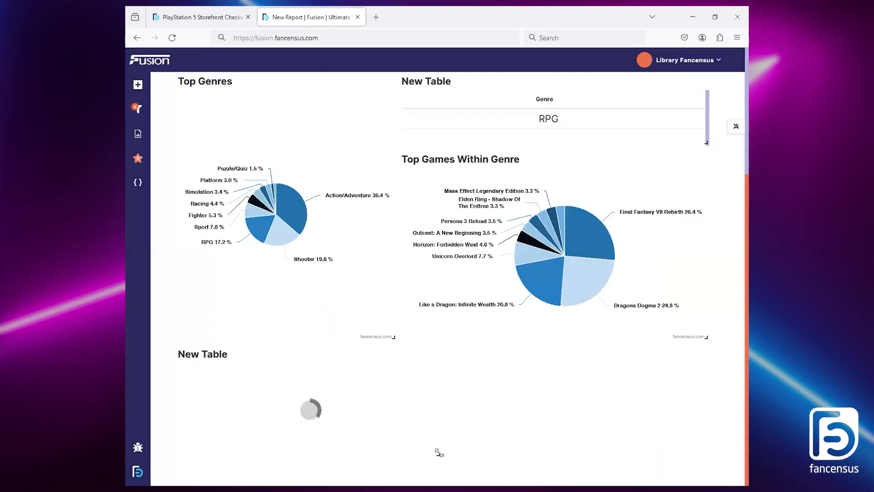
# Step: Rename the new publisher table Avg SPP and narrow it to the width of the Top Genres chart above
pyautogui.scroll(-1, 515, 417)
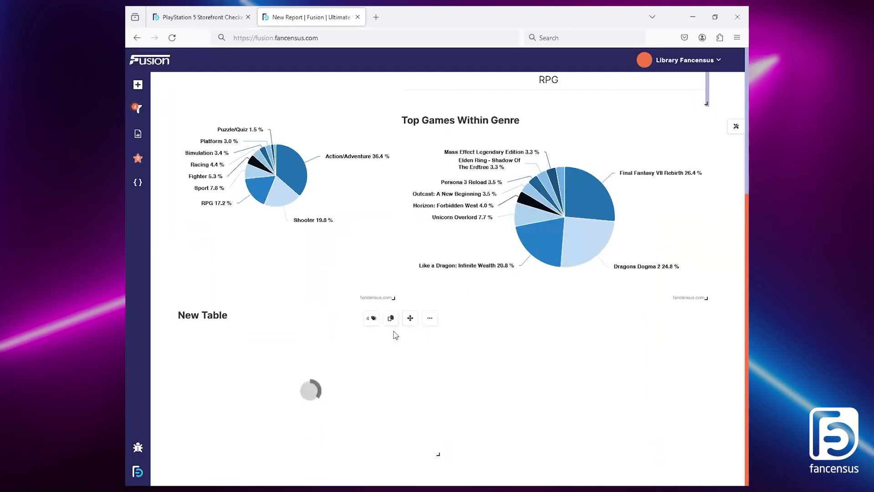
pyautogui.click(430, 320)
pyautogui.click(426, 338)
pyautogui.click(381, 270)
pyautogui.hotkey('ctrl', 'a')
pyautogui.write('Avg')
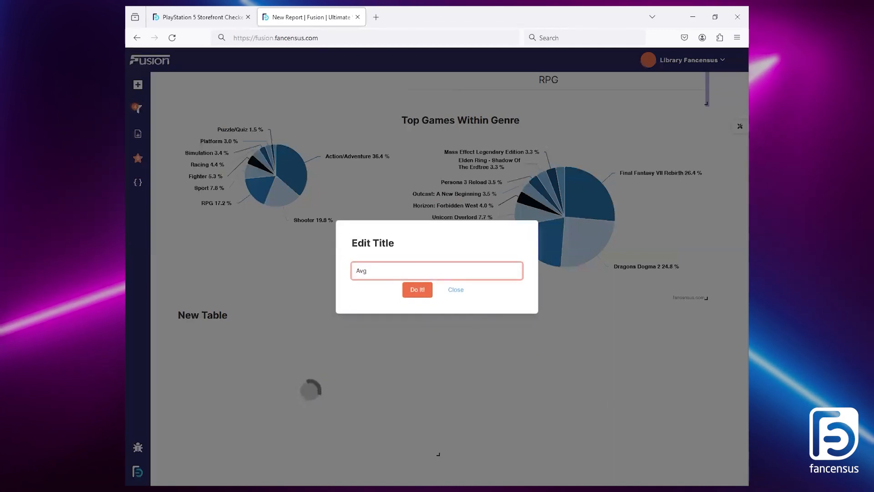
pyautogui.write(' SPP')
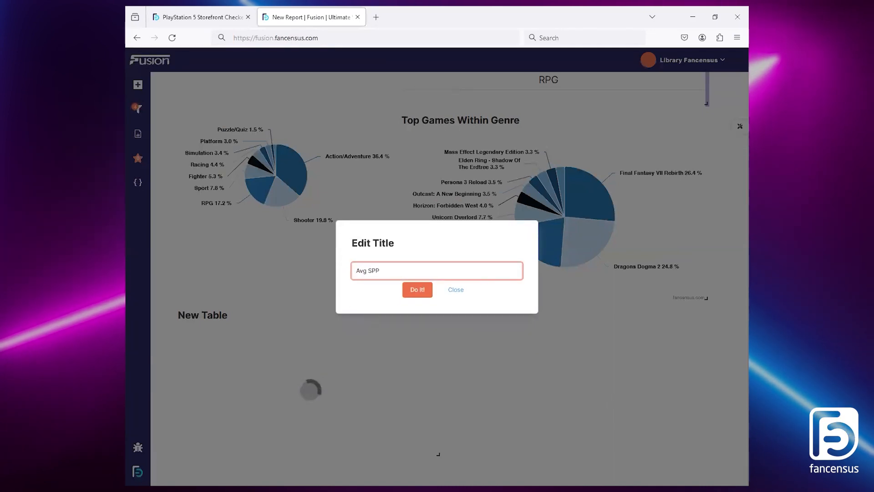
pyautogui.click(423, 292)
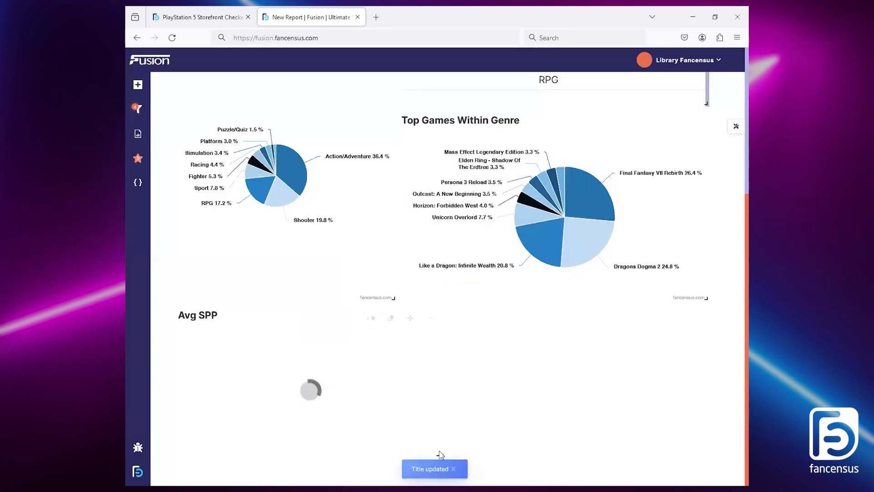
pyautogui.moveTo(438, 454); pyautogui.dragTo(394, 472)
# Step: Examine the average score table and the publisher placements and flare score pie charts in the original PlayStation 5 Storefront Checker report
pyautogui.scroll(-1, 528, 396)
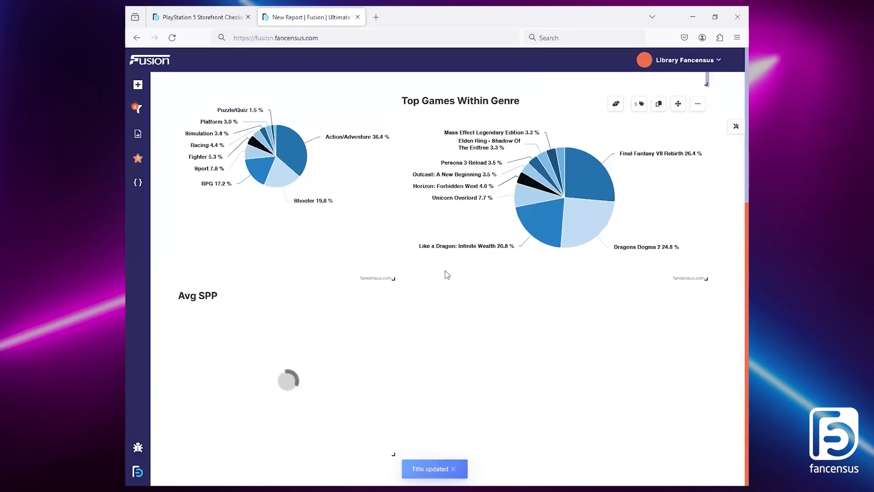
pyautogui.scroll(-10, 643, 319)
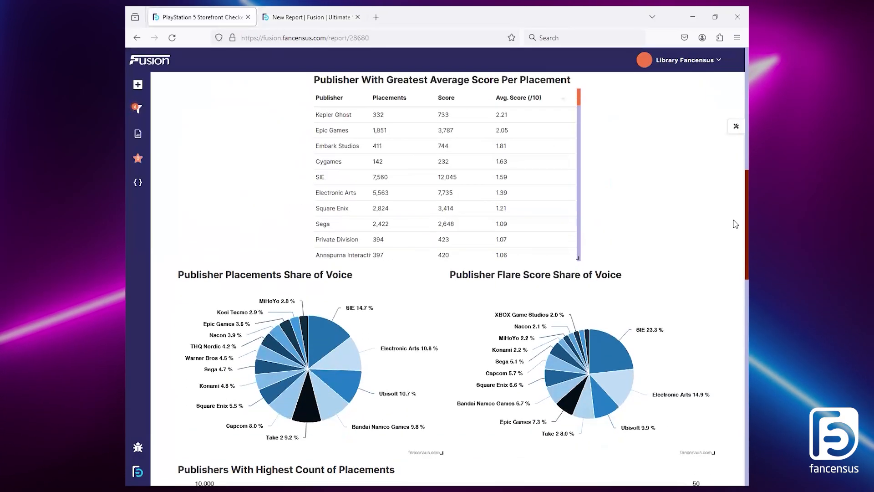
pyautogui.hotkey('ctrl', 'Tab')
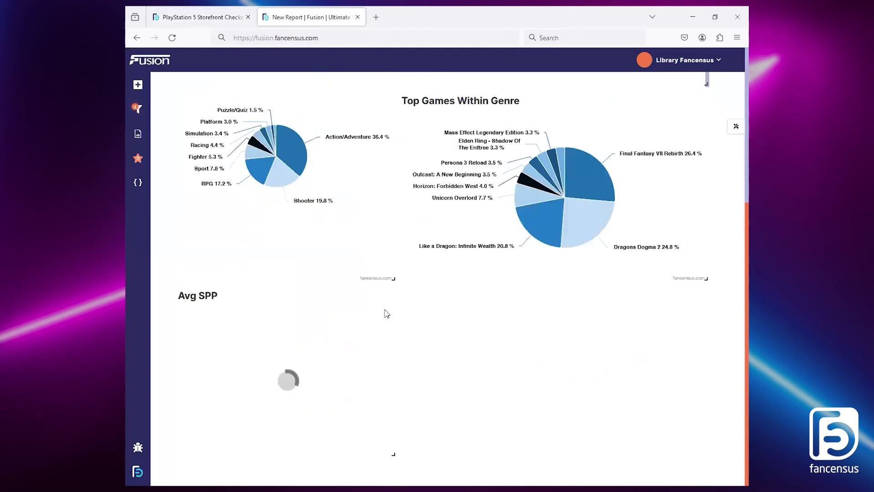
pyautogui.moveTo(327, 300)
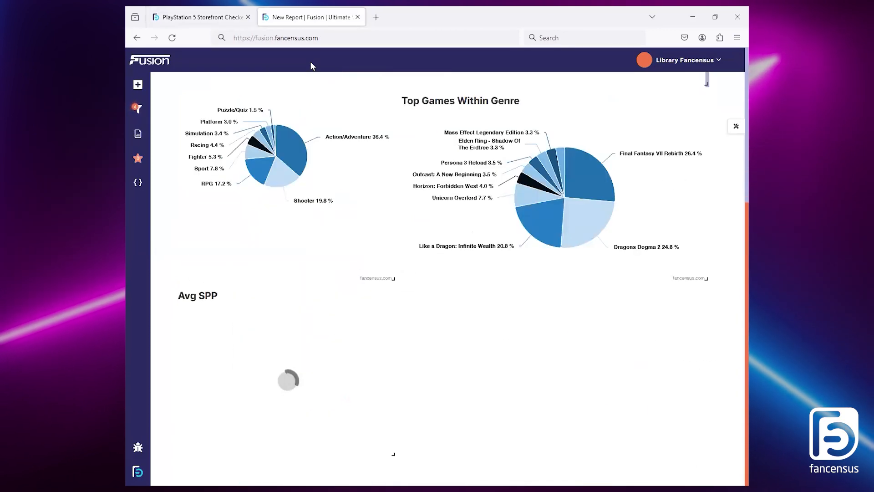
pyautogui.click(205, 16)
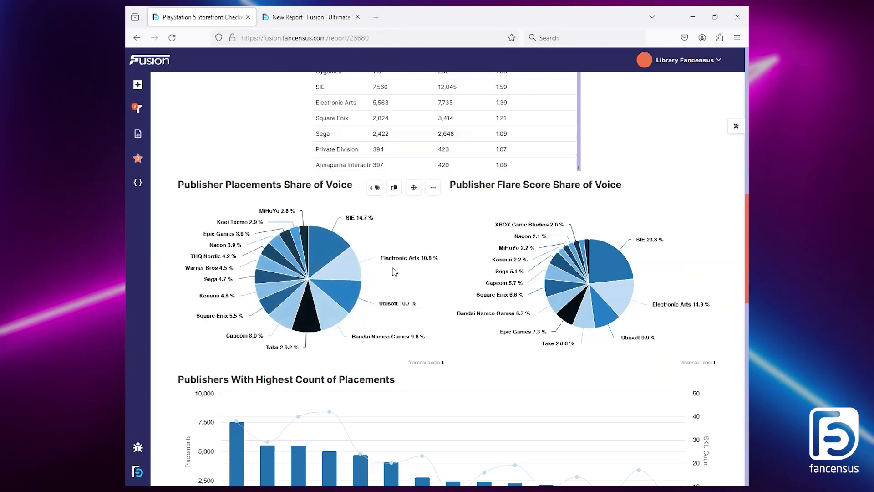
pyautogui.moveTo(351, 275)
pyautogui.moveTo(321, 253)
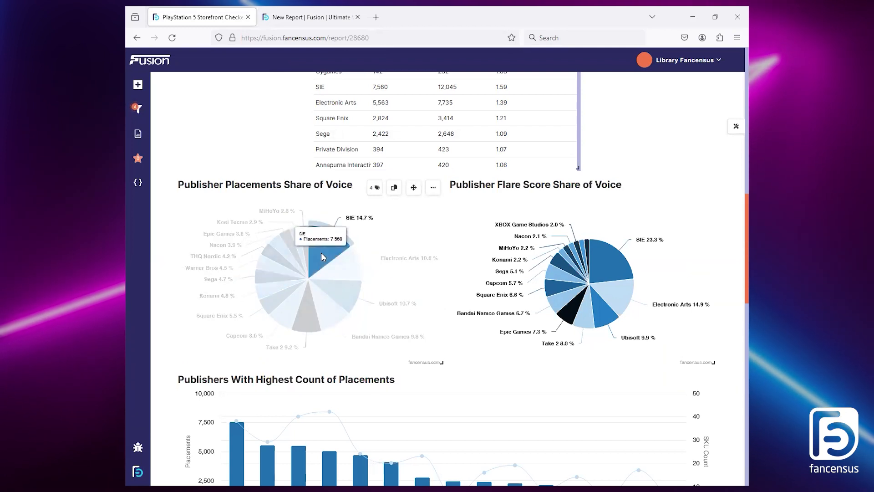
pyautogui.moveTo(612, 272)
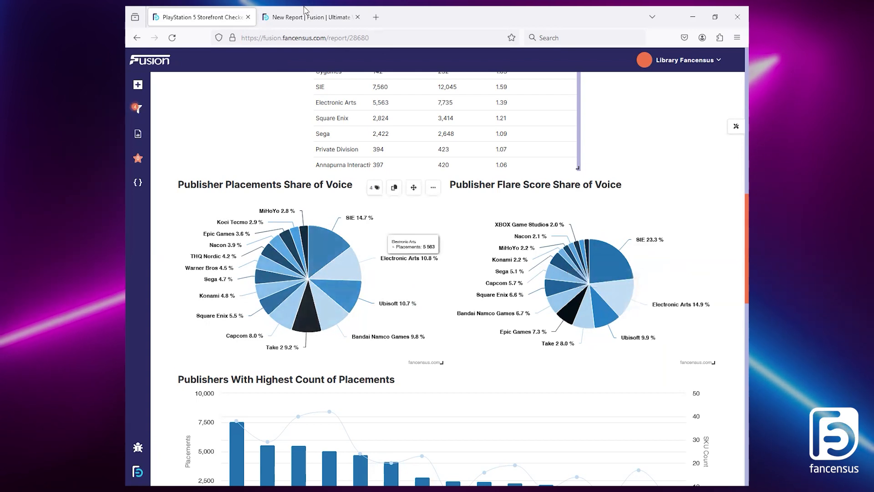
# Step: In the new report, move the Avg SPP table to the centre of its row and add a blank graph widget
pyautogui.moveTo(365, 298); pyautogui.dragTo(542, 296)
pyautogui.click(138, 183)
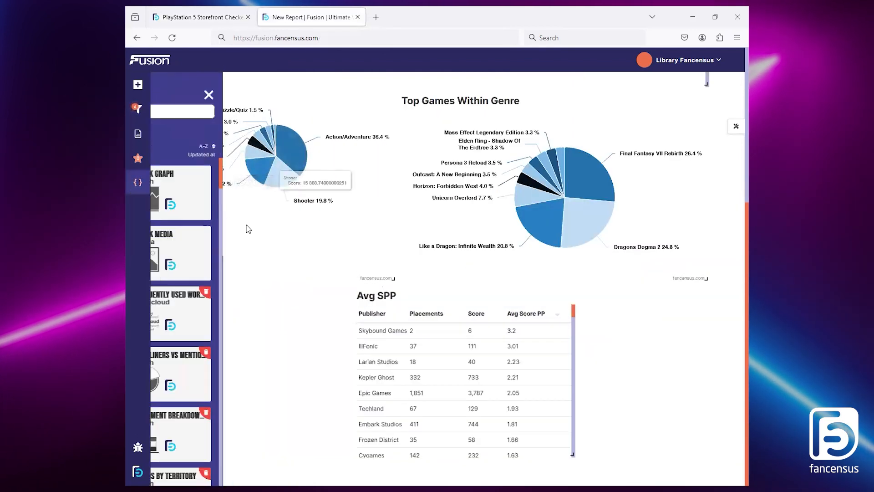
pyautogui.click(293, 183)
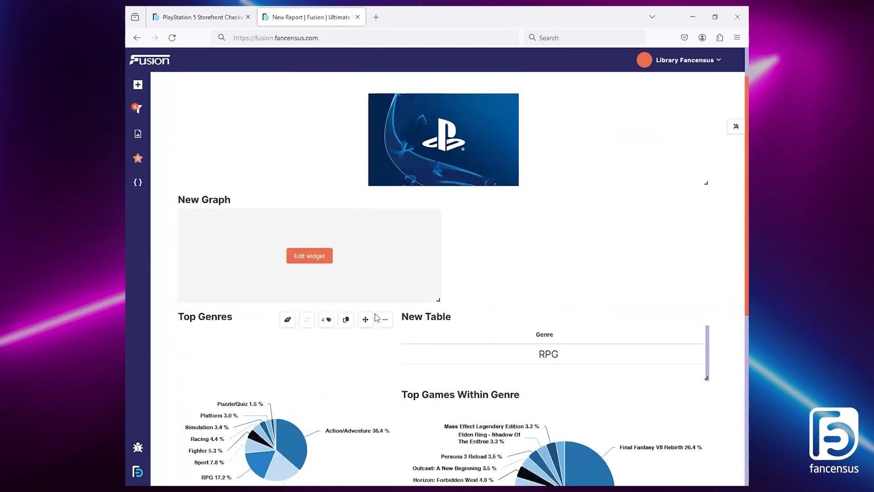
# Step: Set the new graph's value to Discoverability, Activities and display it as a Pie Chart
pyautogui.click(324, 256)
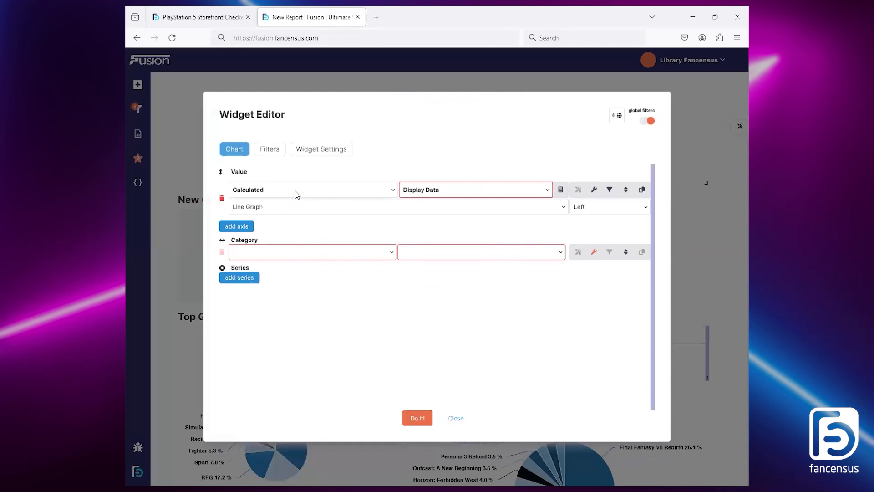
pyautogui.click(297, 195)
pyautogui.click(279, 282)
pyautogui.click(434, 191)
pyautogui.click(433, 215)
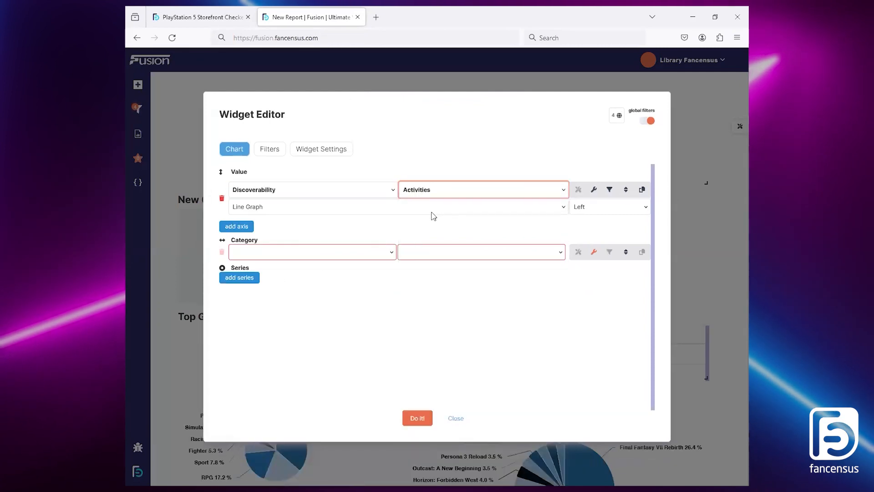
pyautogui.click(402, 215)
pyautogui.click(271, 334)
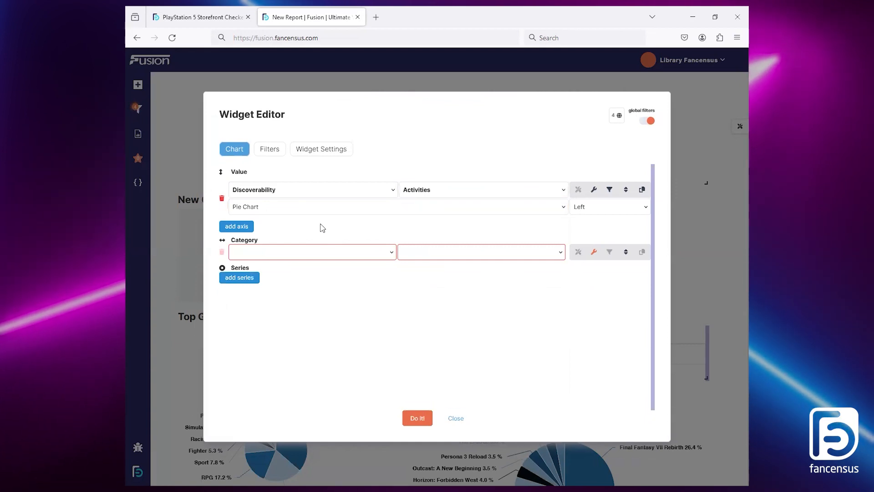
# Step: Title the graph's Activities value Placements
pyautogui.click(593, 189)
pyautogui.click(372, 243)
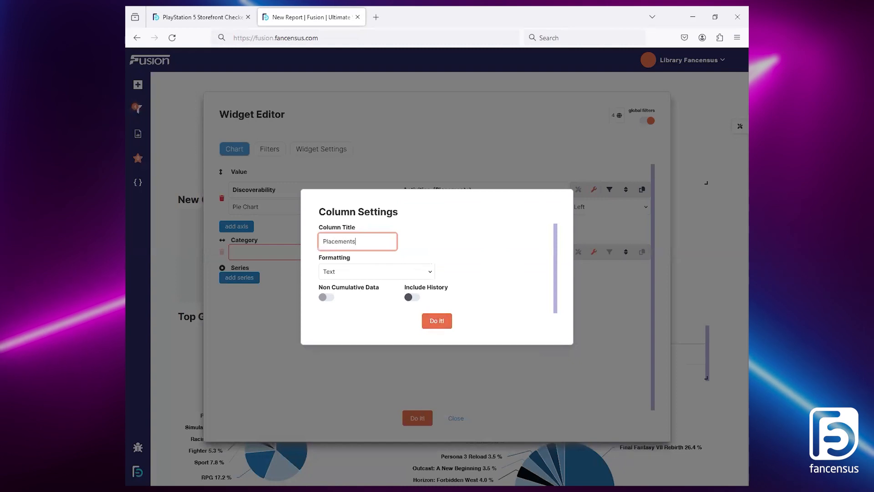
pyautogui.click(436, 319)
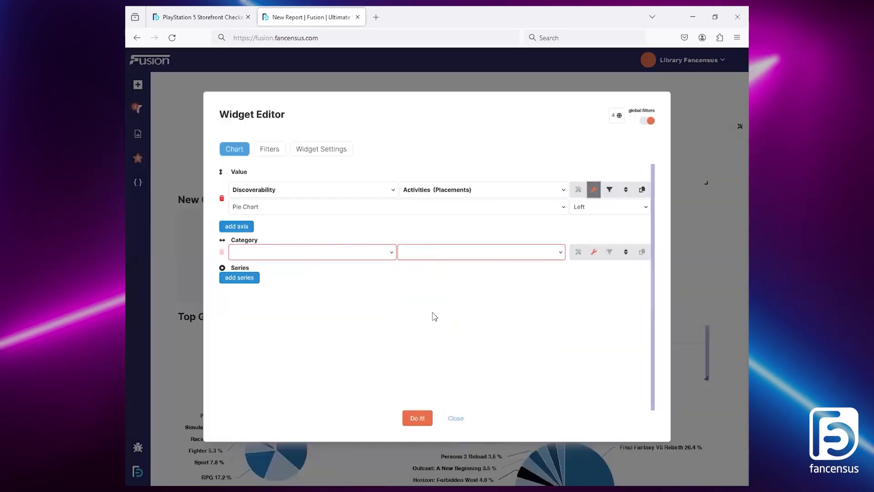
# Step: Set the graph's category to Product, Publisher and sort the Placements value in descending order
pyautogui.click(335, 257)
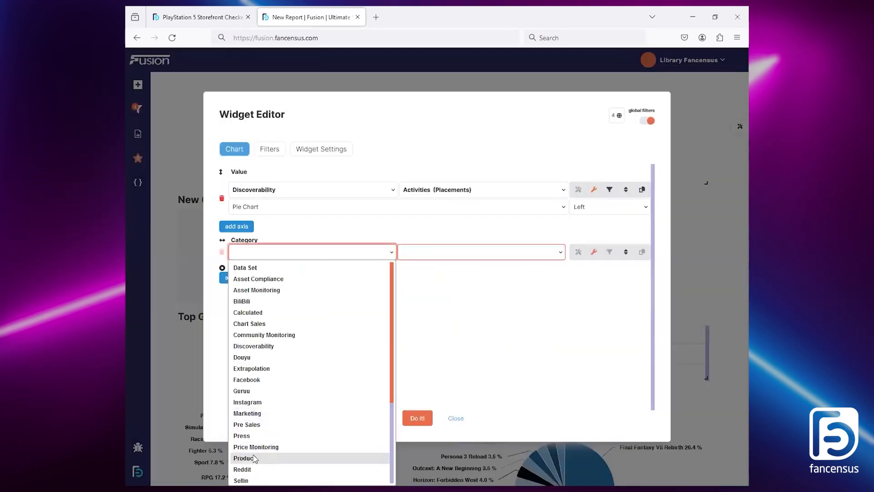
pyautogui.click(255, 458)
pyautogui.click(440, 251)
pyautogui.click(426, 424)
pyautogui.click(625, 189)
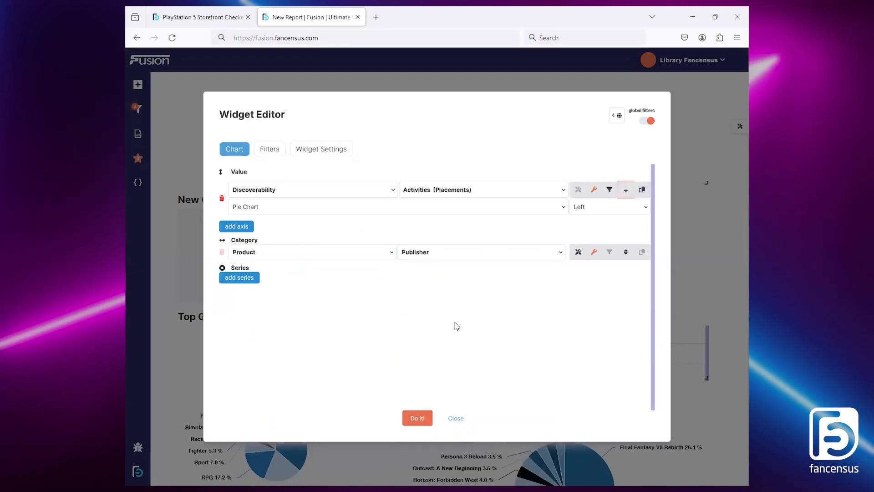
# Step: Title the graph widget Top Publishers, limit its results to 15 and apply the widget
pyautogui.click(302, 153)
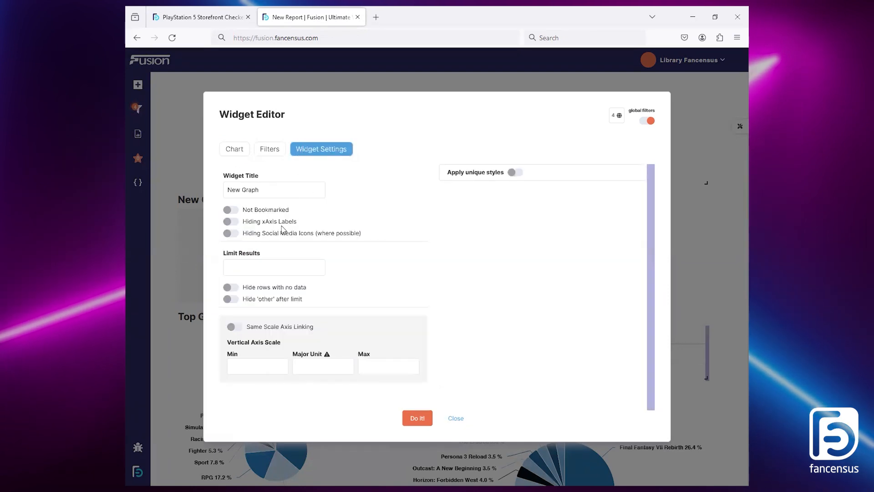
pyautogui.tripleClick(254, 189)
pyautogui.write('Top Publishers')
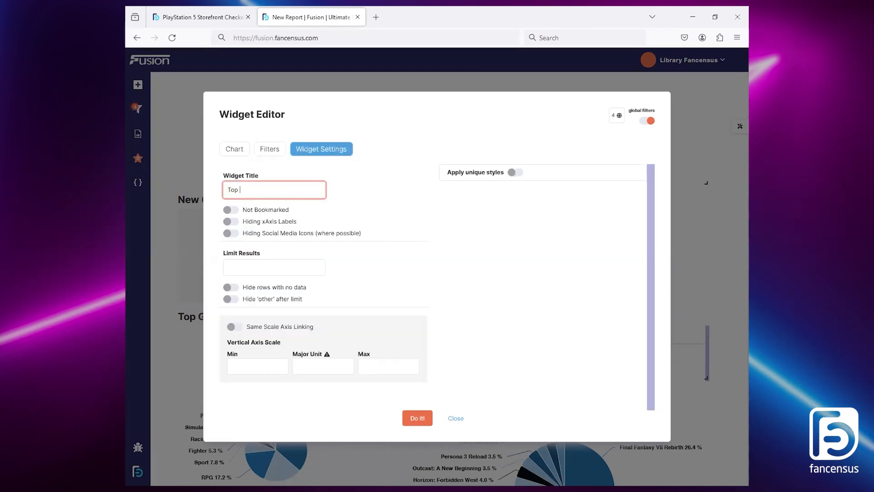
pyautogui.click(256, 266)
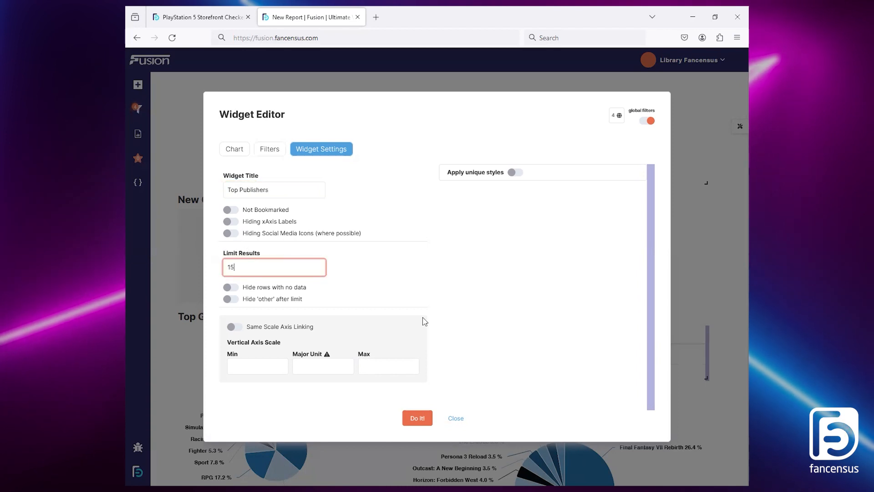
pyautogui.click(234, 150)
pyautogui.click(417, 418)
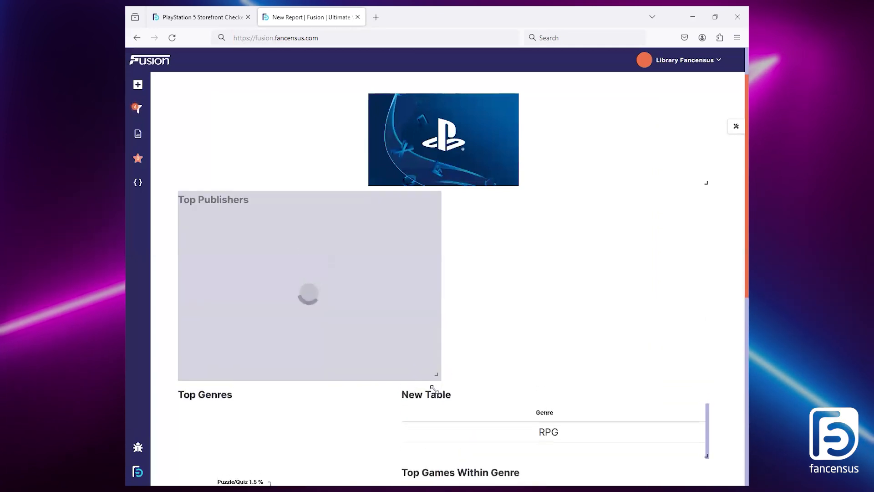
# Step: Duplicate the Top Publishers pie chart and place the copy beside the original, using the reference report's Flare Score chart as the model
pyautogui.scroll(-1, 514, 369)
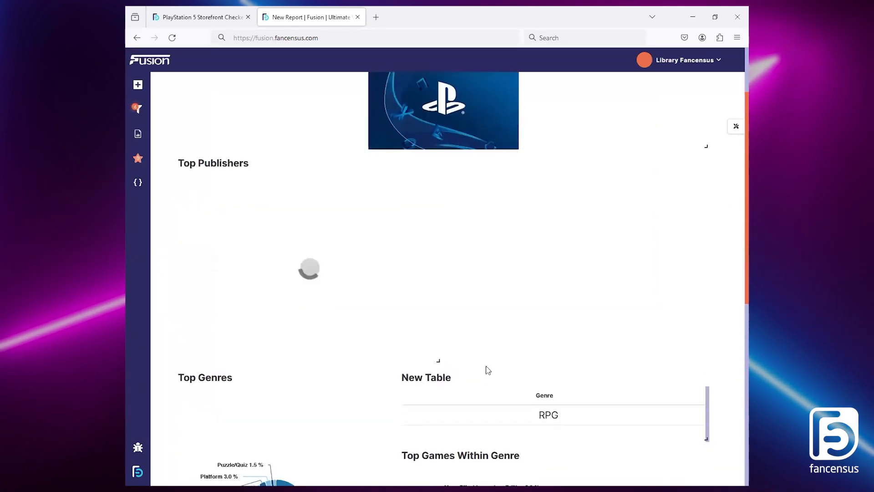
pyautogui.moveTo(333, 216)
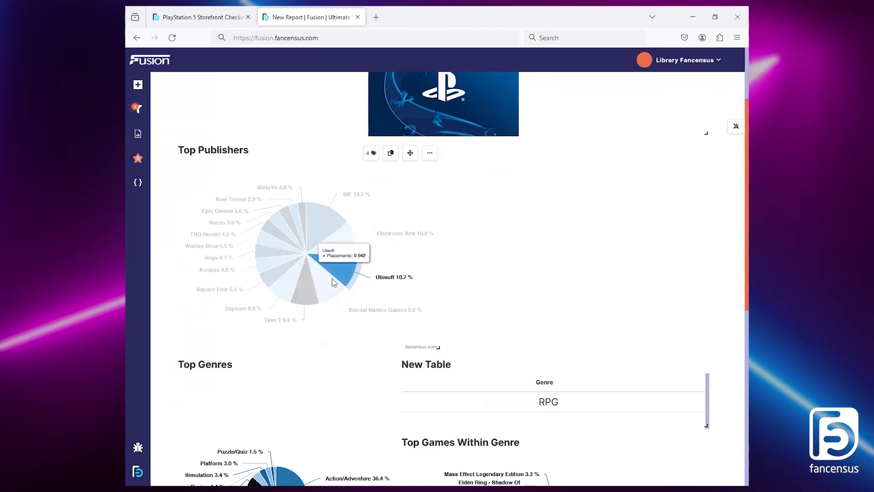
pyautogui.moveTo(331, 284)
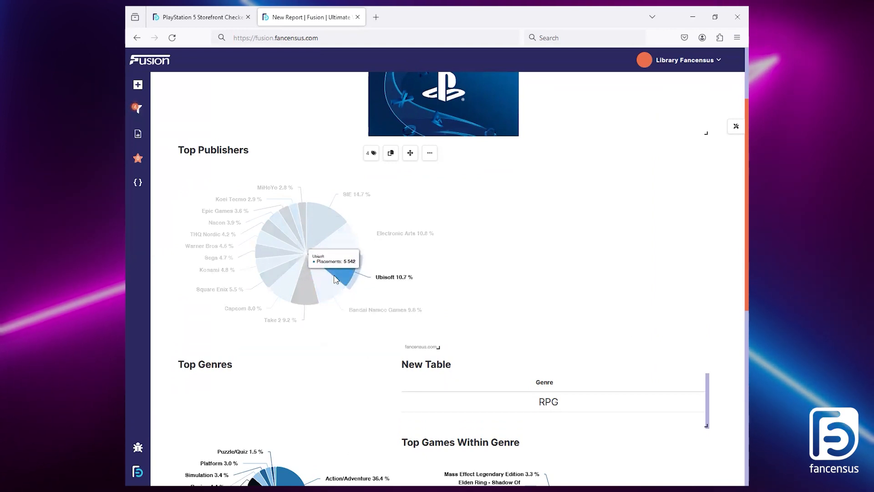
pyautogui.click(200, 17)
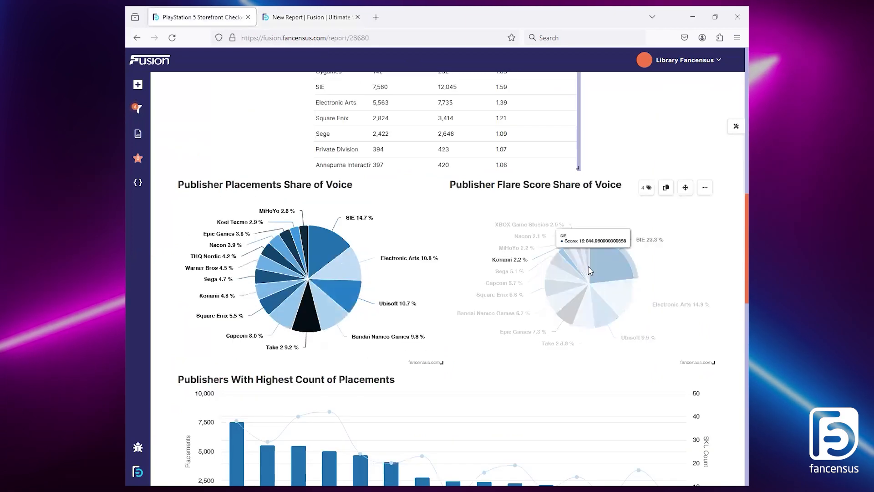
pyautogui.hotkey('ctrl', 'Tab')
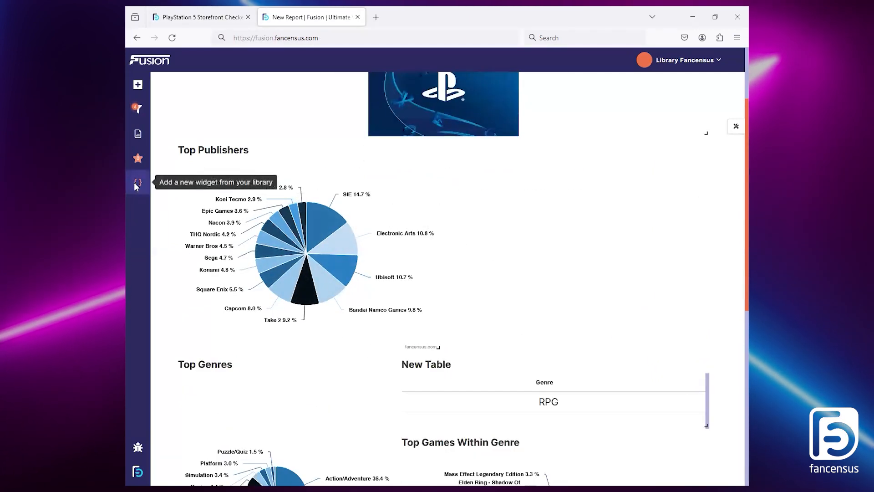
pyautogui.click(390, 153)
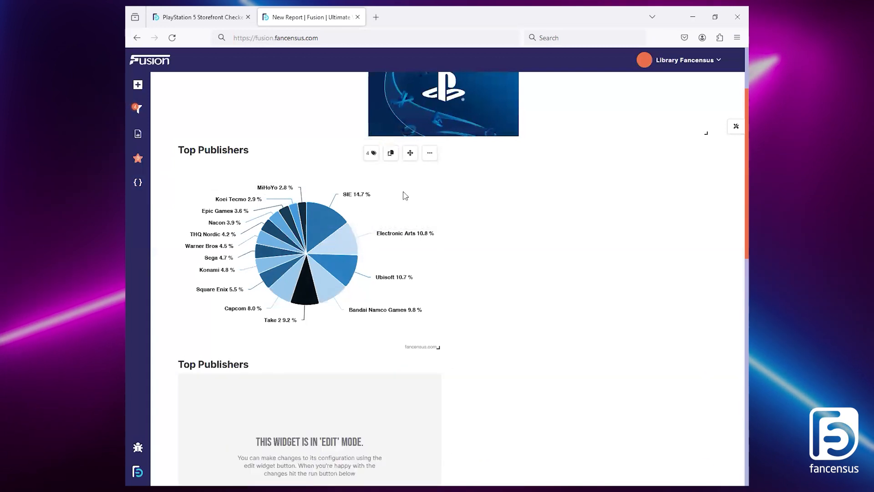
pyautogui.moveTo(410, 364)
pyautogui.mouseDown()
pyautogui.moveTo(738, 293)
pyautogui.moveTo(736, 274)
pyautogui.mouseUp()
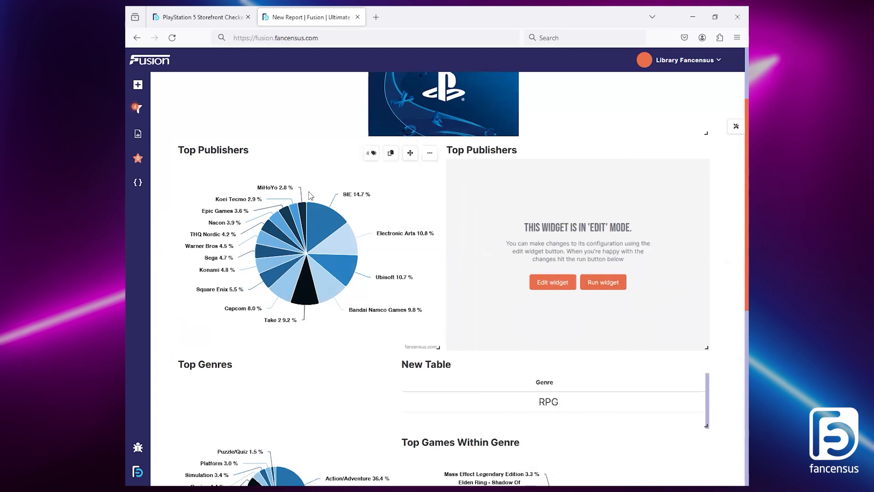
# Step: Set the duplicated chart's value to Discoverability, Cost, title it Score and summarise it by SUM
pyautogui.click(542, 281)
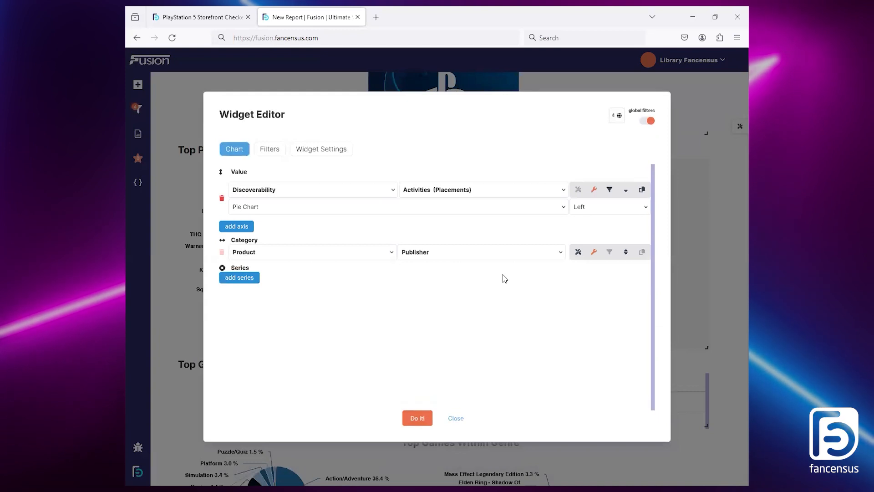
pyautogui.click(431, 191)
pyautogui.click(423, 306)
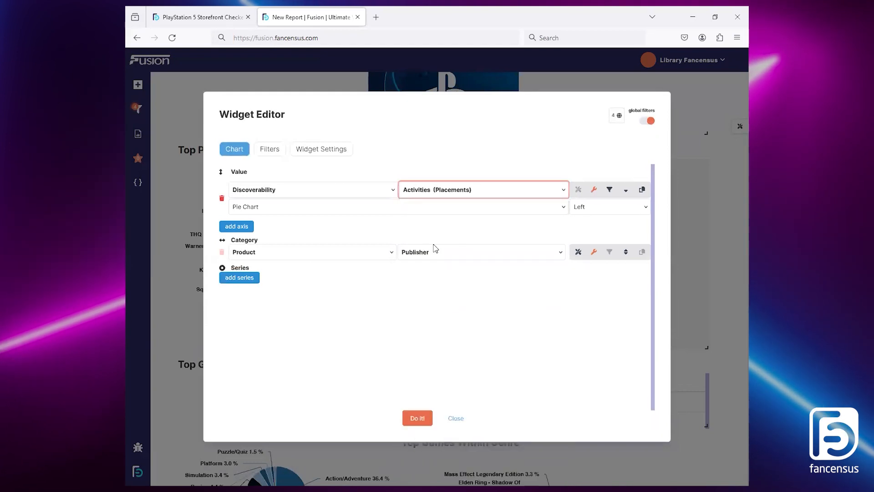
pyautogui.click(594, 191)
pyautogui.click(456, 379)
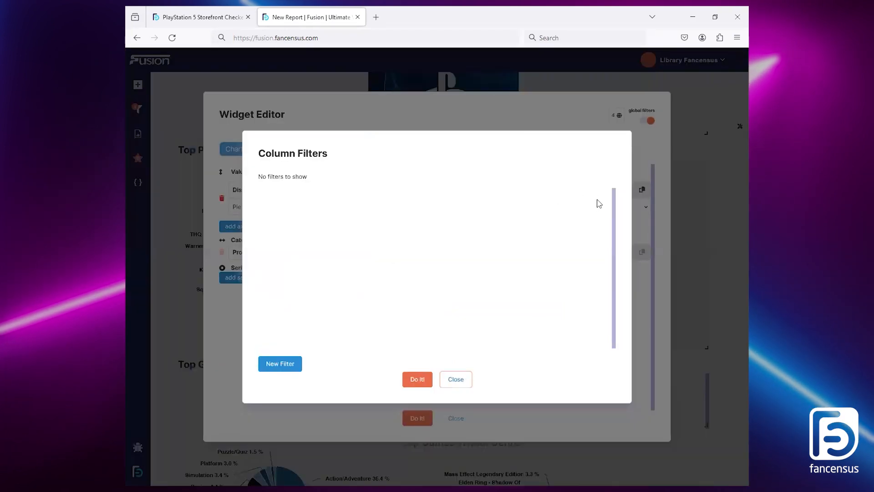
pyautogui.click(594, 189)
pyautogui.click(359, 243)
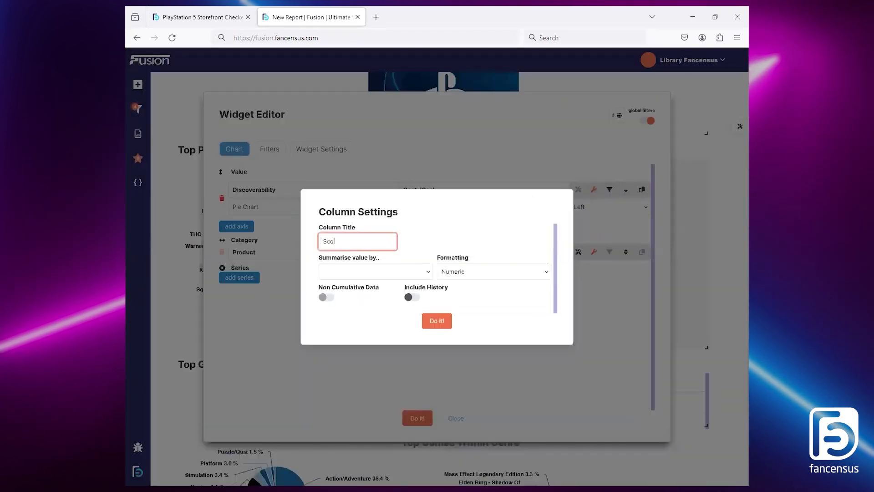
pyautogui.click(355, 294)
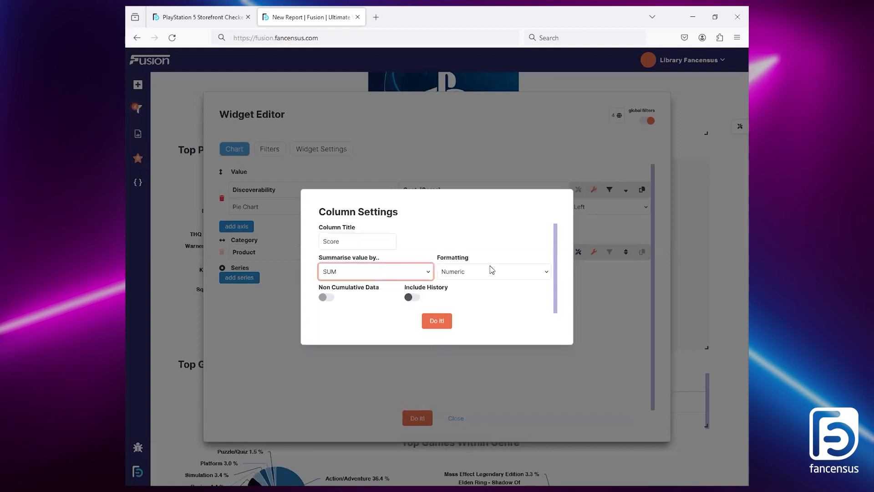
pyautogui.click(437, 321)
# Step: Title the duplicated widget Top Publishers by Score and apply the widget
pyautogui.click(319, 150)
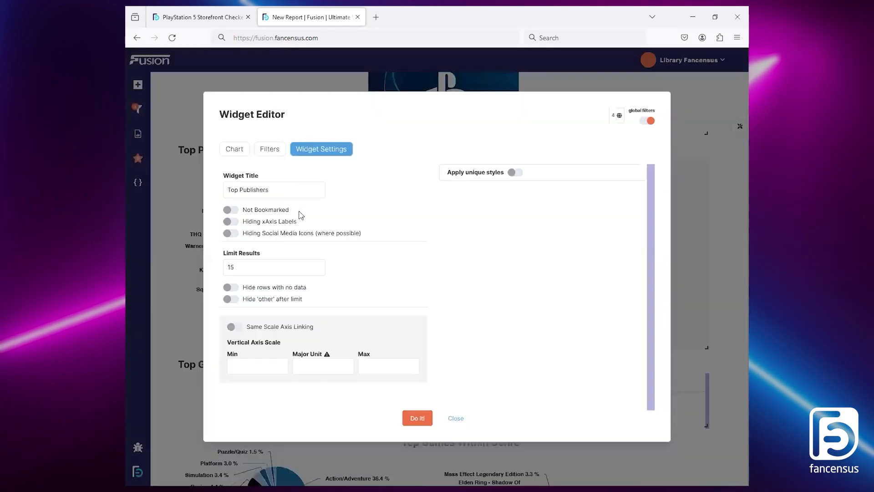
pyautogui.click(280, 187)
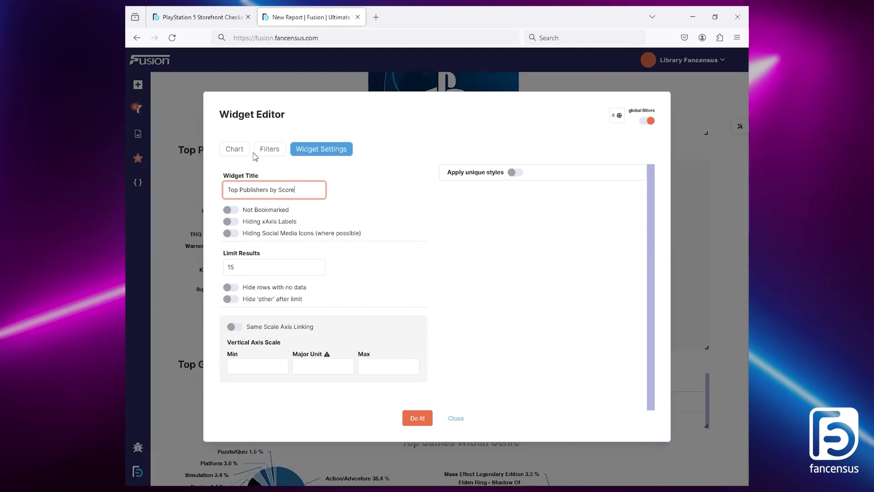
pyautogui.click(235, 149)
pyautogui.click(418, 418)
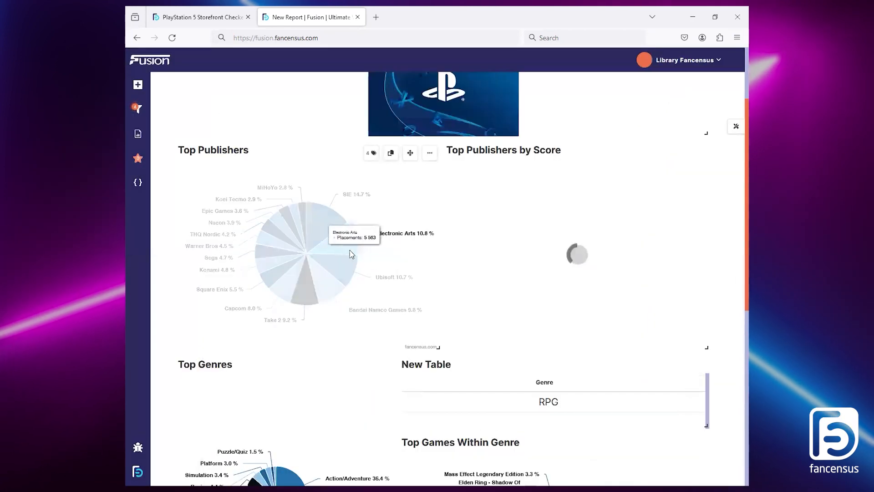
# Step: Examine the new report's publisher pie charts and Avg SPP table, comparing SIE's placements and score shares and checking the reference report
pyautogui.moveTo(331, 236)
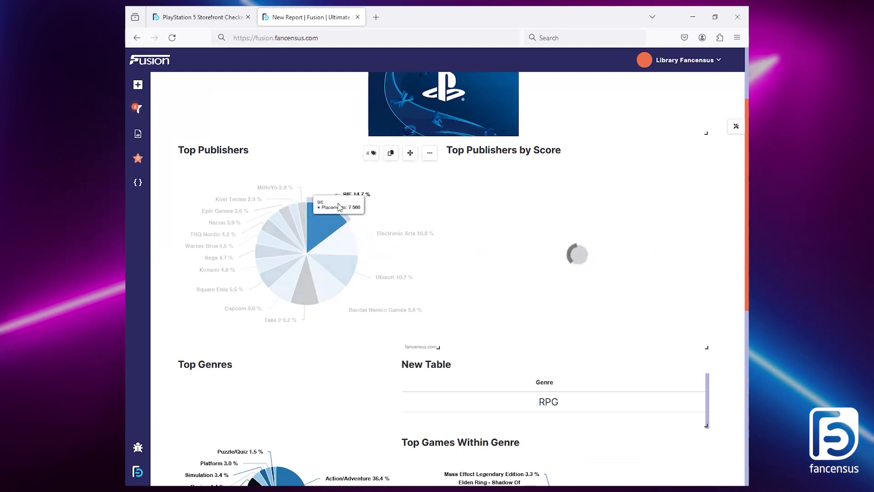
pyautogui.click(206, 12)
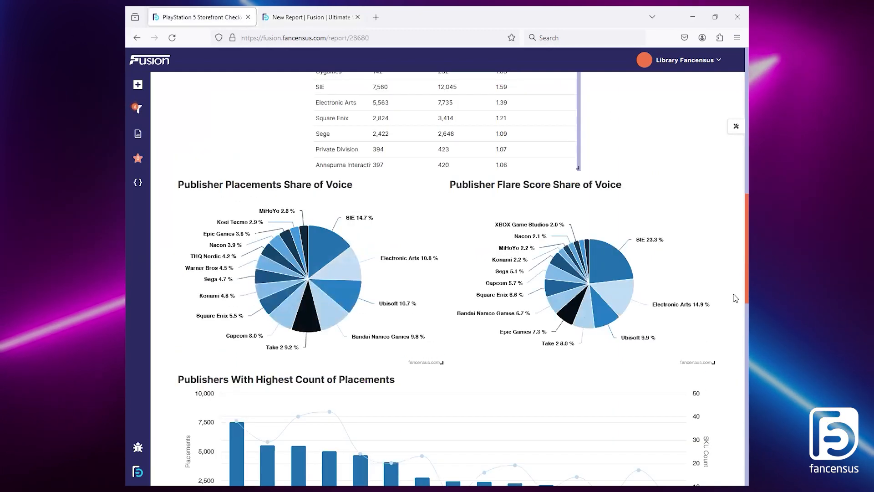
pyautogui.scroll(-5, 734, 296)
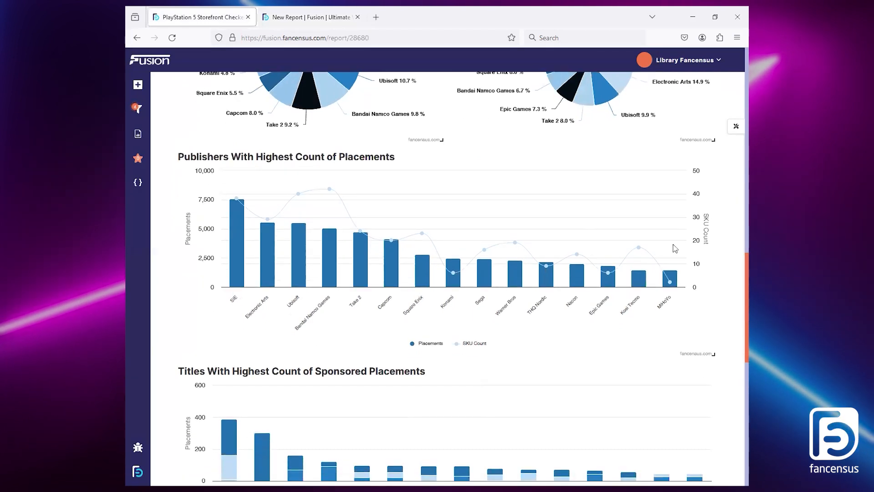
pyautogui.hotkey('ctrl', 'Tab')
pyautogui.moveTo(677, 397)
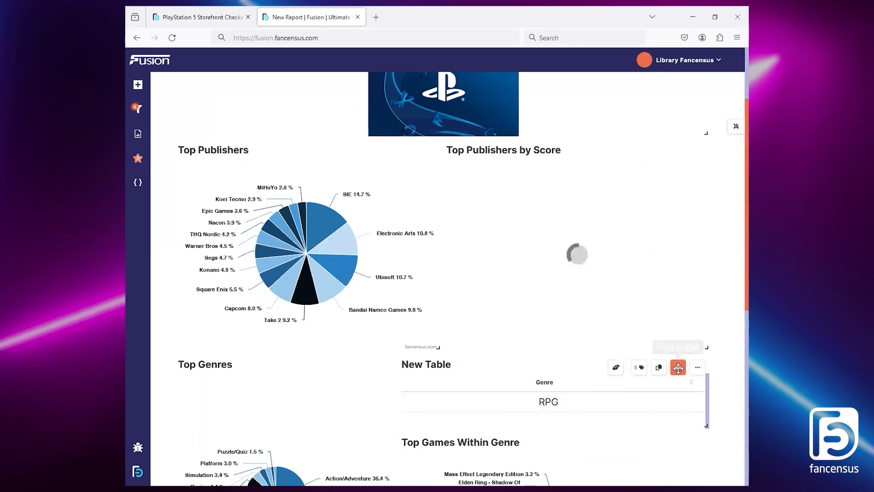
pyautogui.scroll(-2, 735, 355)
pyautogui.scroll(-5, 734, 387)
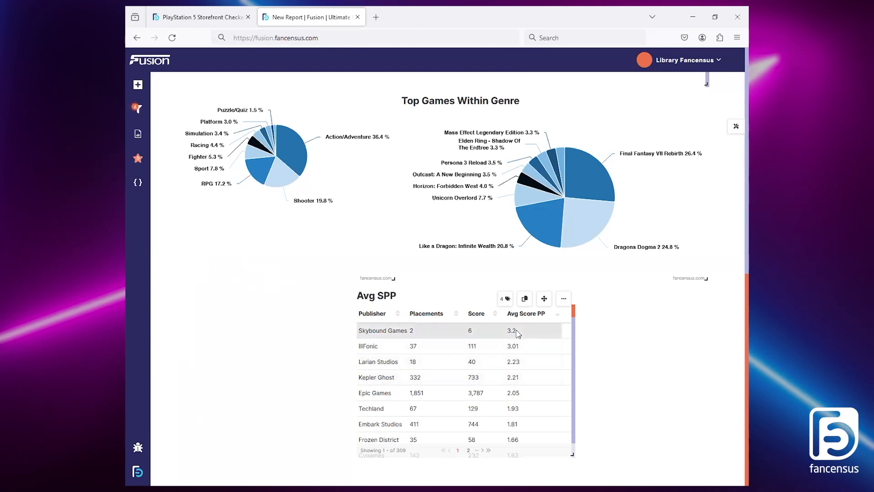
pyautogui.scroll(-3, 523, 357)
pyautogui.moveTo(746, 390); pyautogui.dragTo(733, 133)
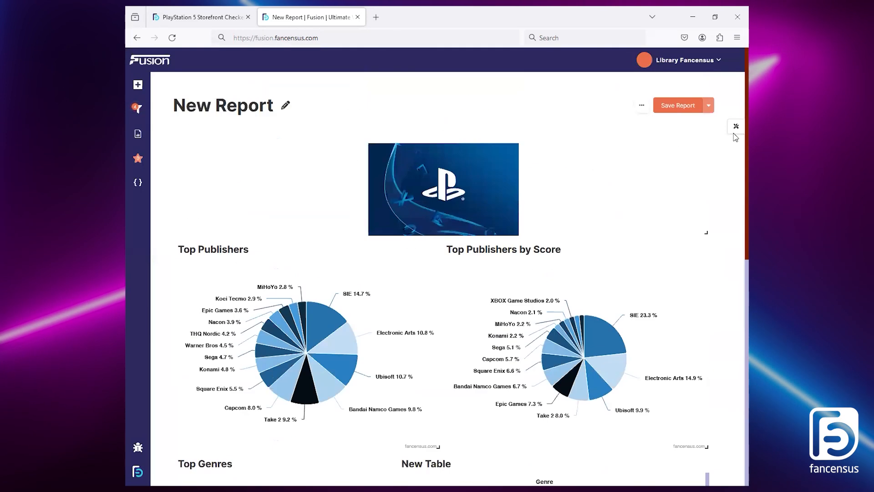
pyautogui.scroll(-2, 735, 181)
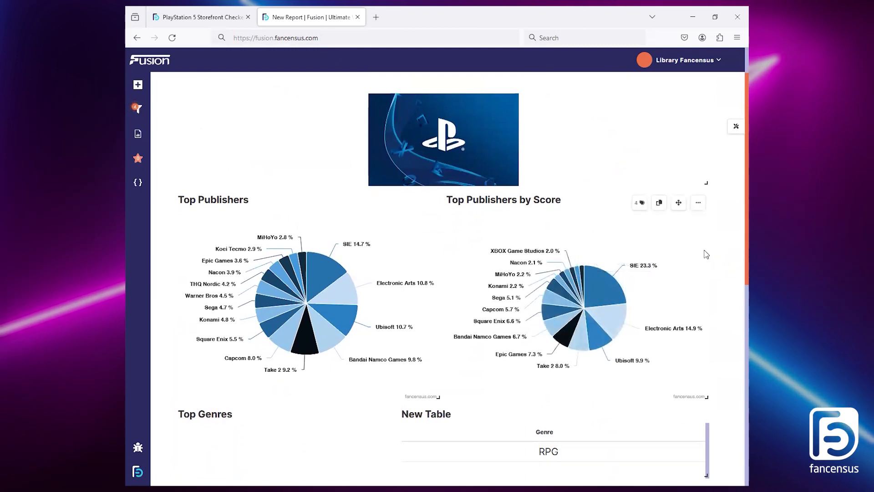
pyautogui.moveTo(611, 282)
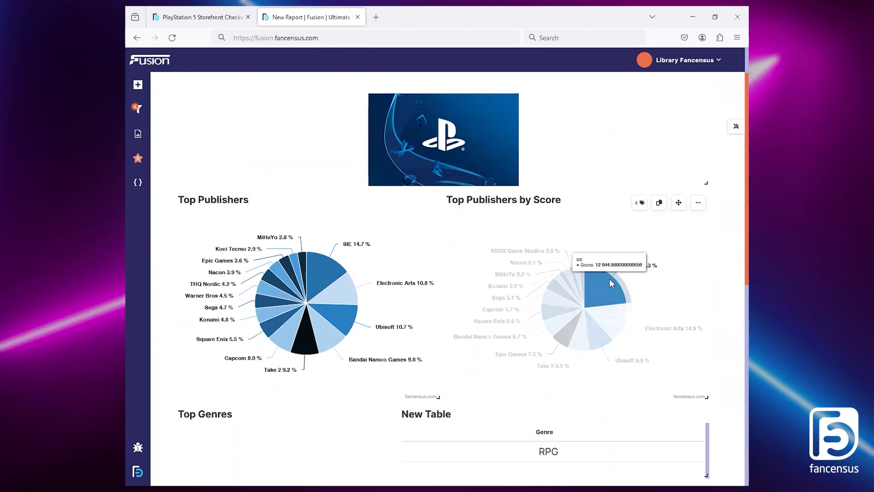
pyautogui.moveTo(322, 270)
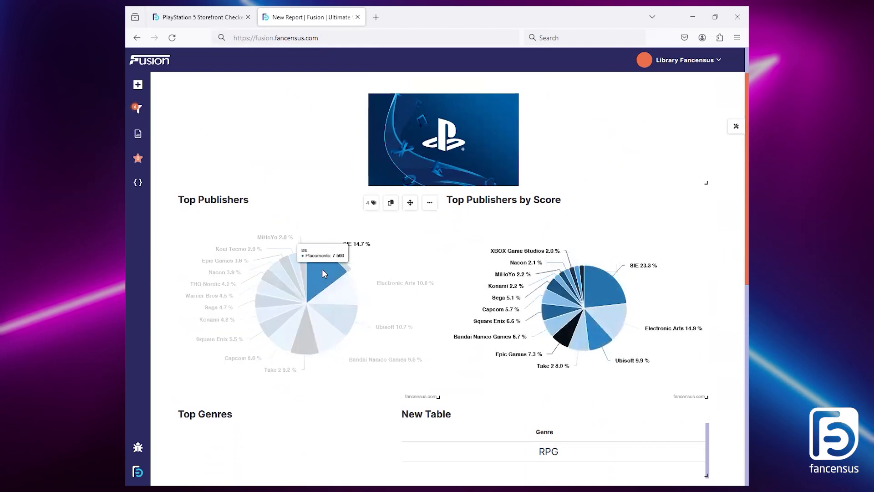
# Step: Check the reference report's Publishers With Highest Count of Placements graph and add a full-width graph widget above the new report's publisher pie charts
pyautogui.click(182, 14)
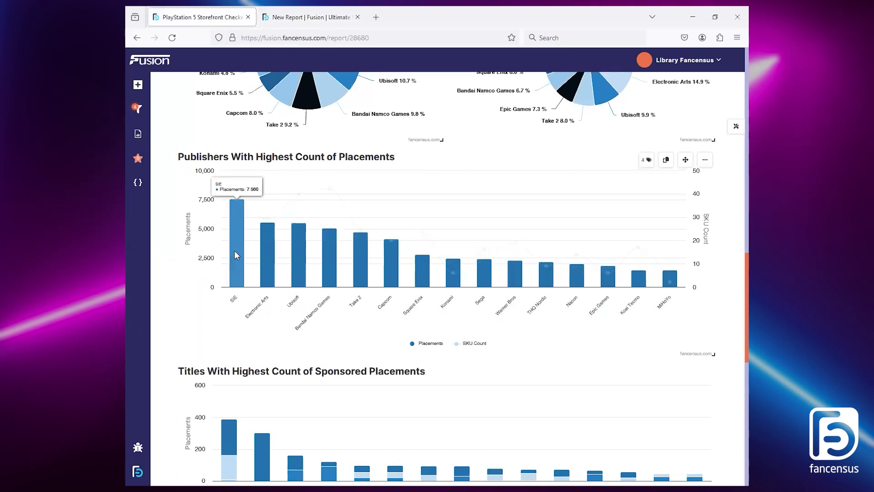
pyautogui.moveTo(238, 199)
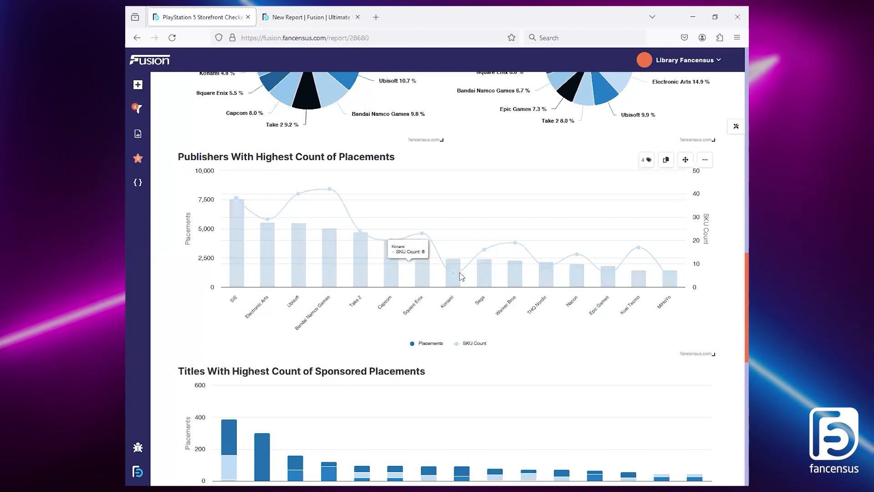
pyautogui.moveTo(454, 267)
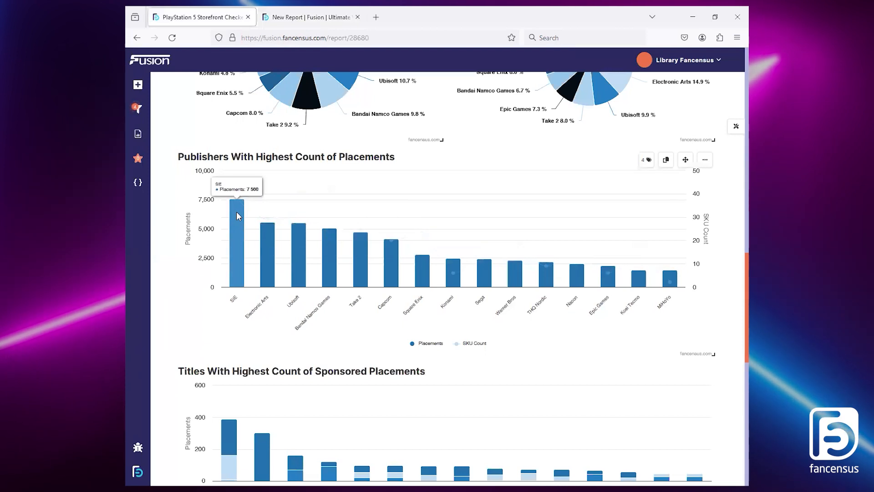
pyautogui.hotkey('ctrl', 'Tab')
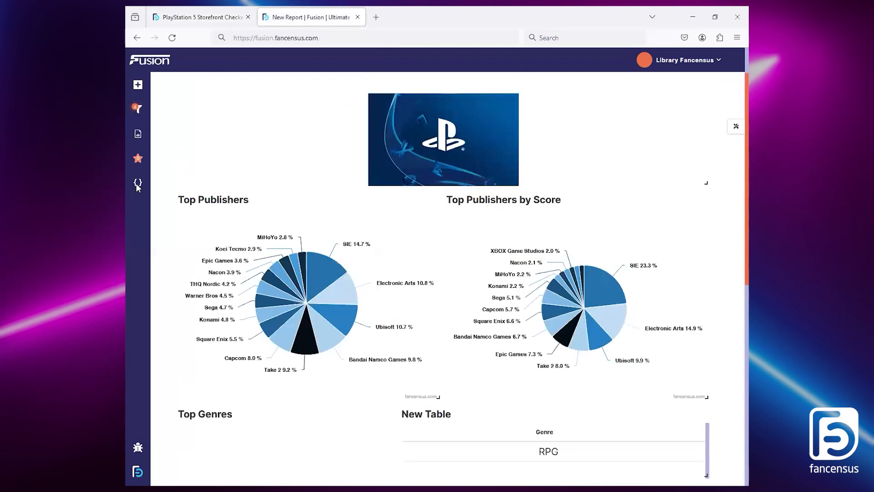
pyautogui.click(137, 184)
pyautogui.click(285, 191)
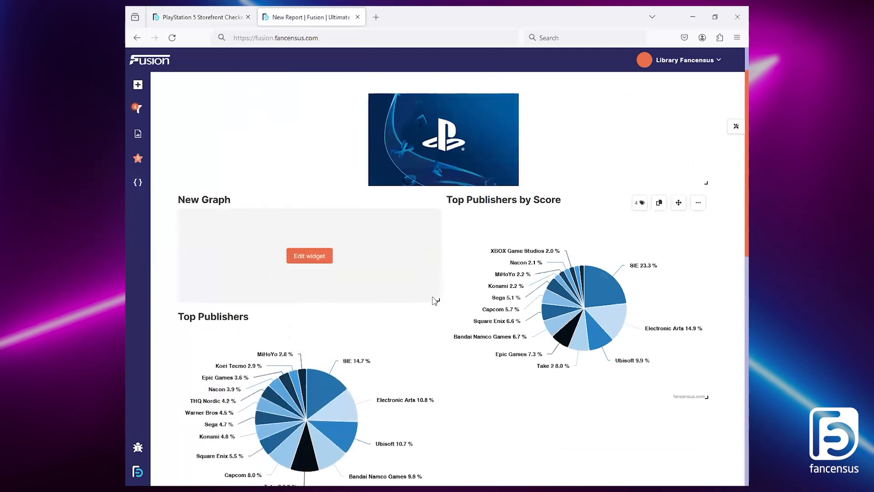
pyautogui.moveTo(438, 302); pyautogui.dragTo(729, 375)
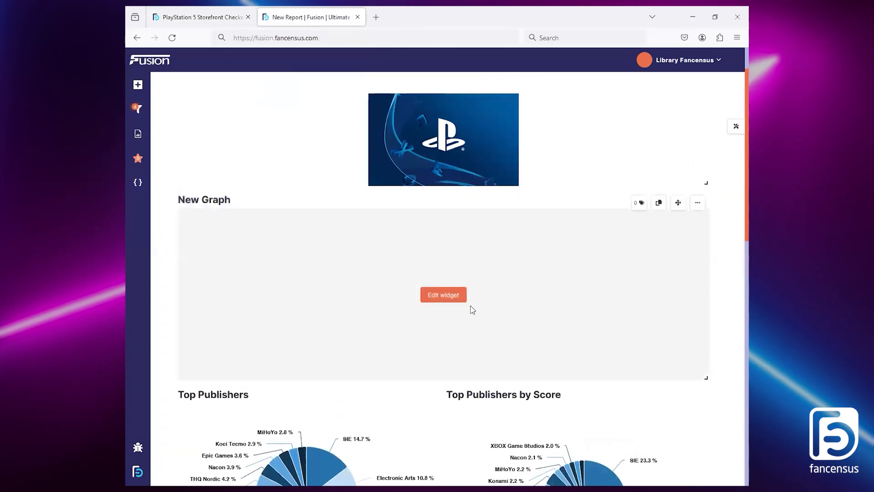
# Step: Set the full-width graph's first value to Discoverability, Activities
pyautogui.click(454, 299)
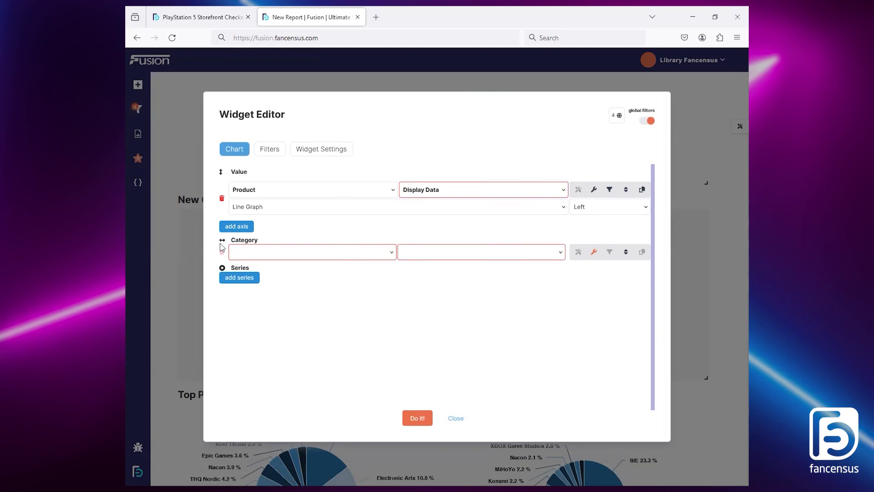
pyautogui.click(267, 187)
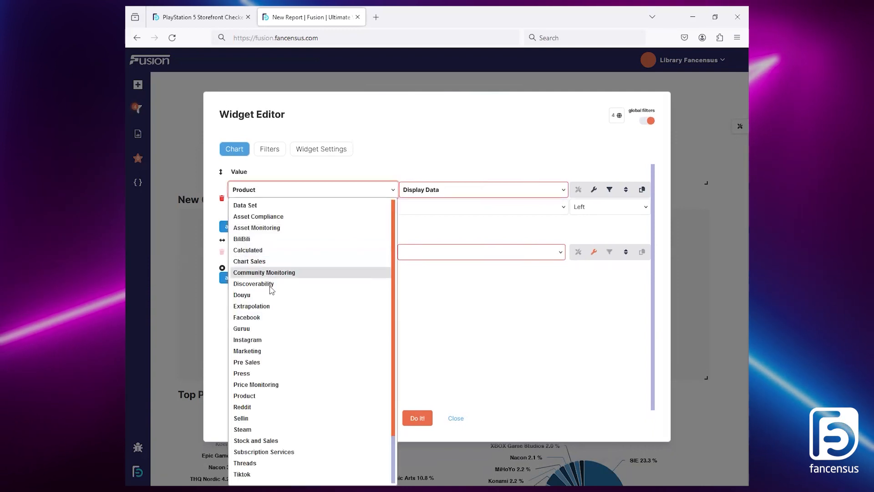
pyautogui.click(272, 288)
pyautogui.click(429, 189)
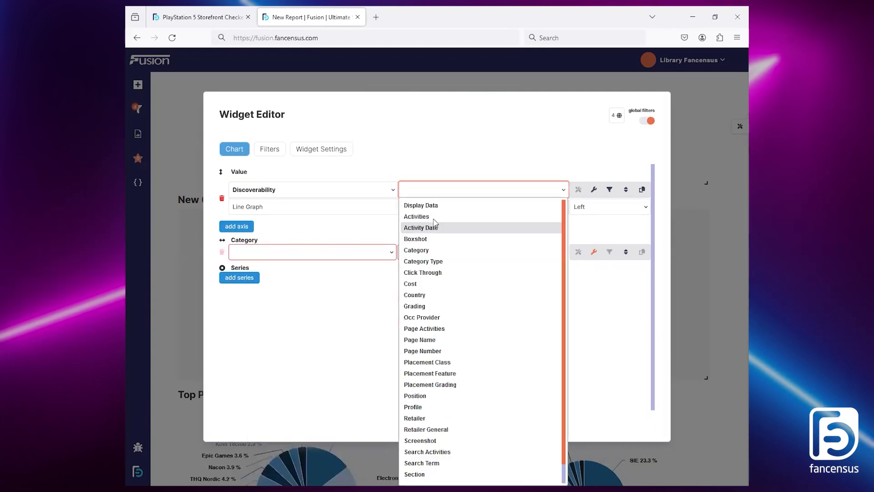
pyautogui.click(501, 216)
# Step: Title the graph's Activities value Placements and apply its column settings
pyautogui.click(594, 189)
pyautogui.click(360, 238)
pyautogui.write('Placements')
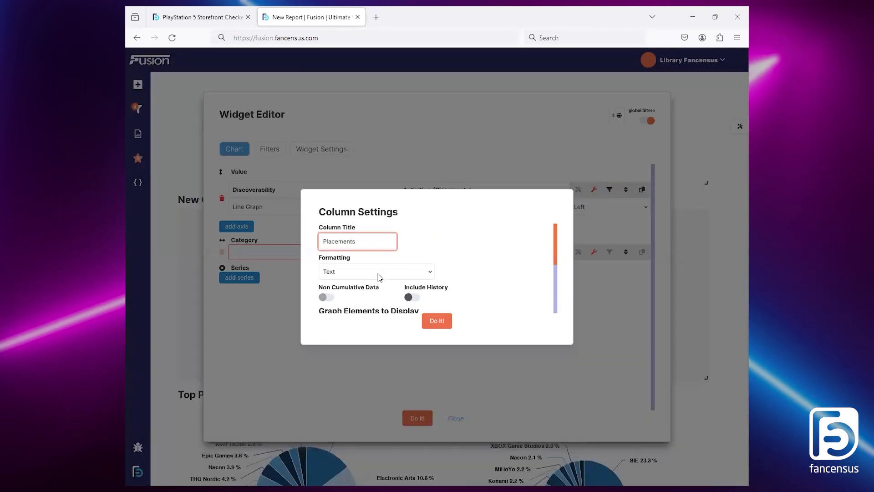
pyautogui.click(378, 273)
pyautogui.click(437, 320)
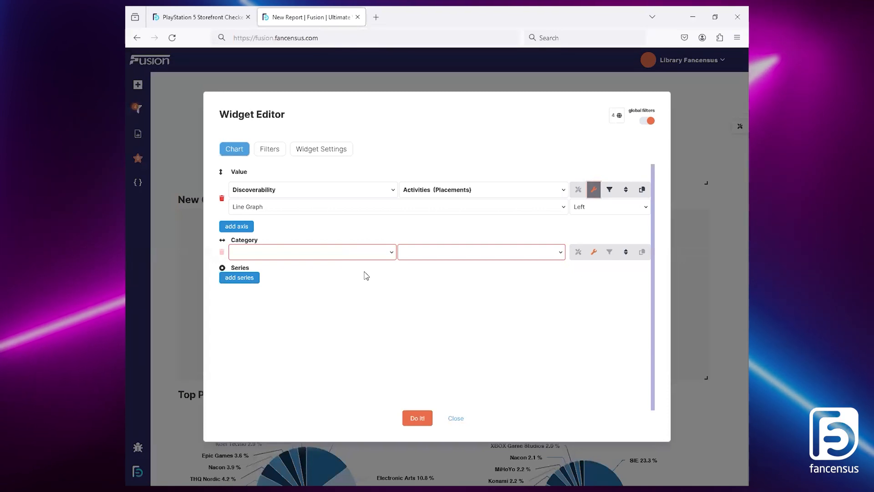
# Step: Set the graph's Placements value to display as a Column Graph, keeping its axis on the left
pyautogui.click(335, 210)
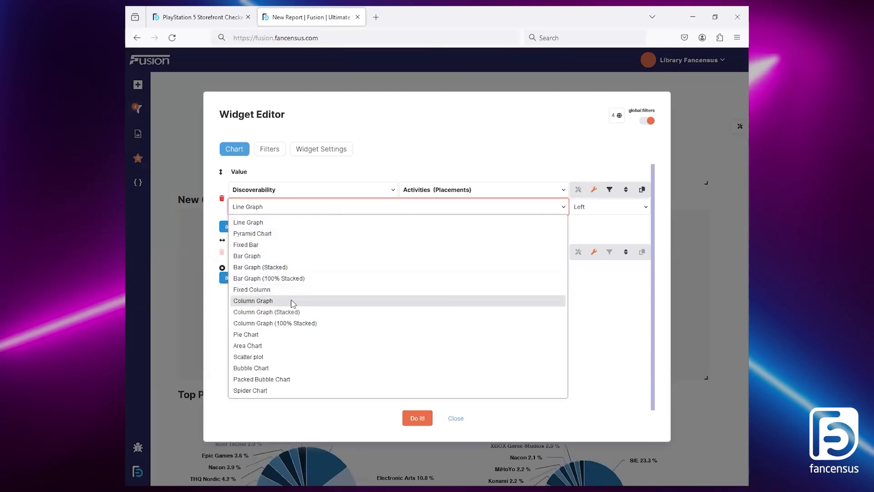
pyautogui.click(293, 303)
pyautogui.click(314, 228)
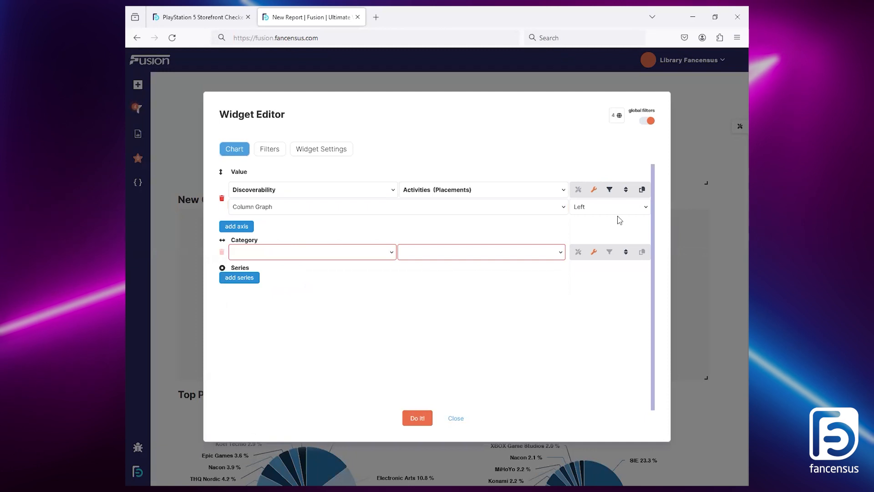
pyautogui.click(613, 212)
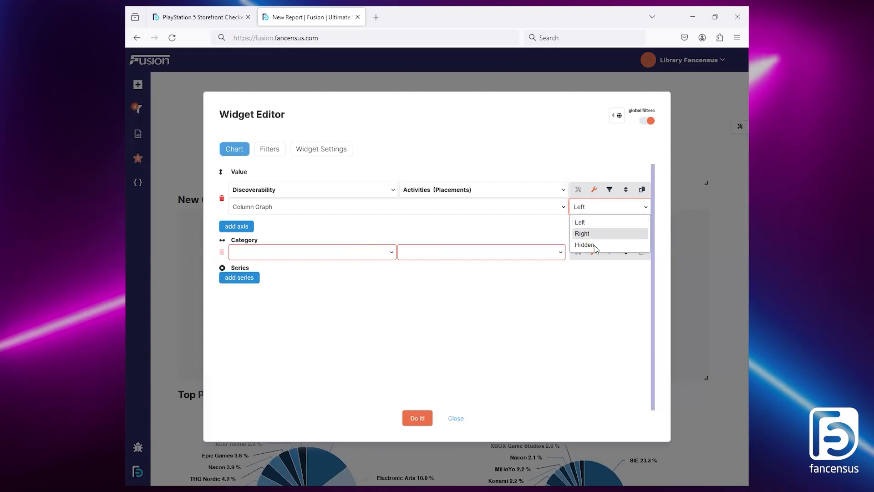
pyautogui.click(560, 226)
pyautogui.click(558, 226)
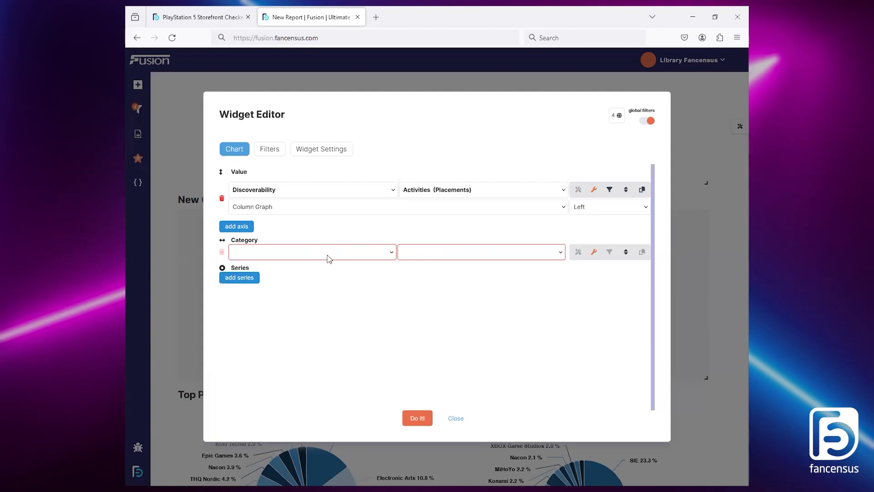
# Step: Set the graph's category to Product, Publisher, as in the reference report, and sort the Placements value in descending order
pyautogui.click(186, 7)
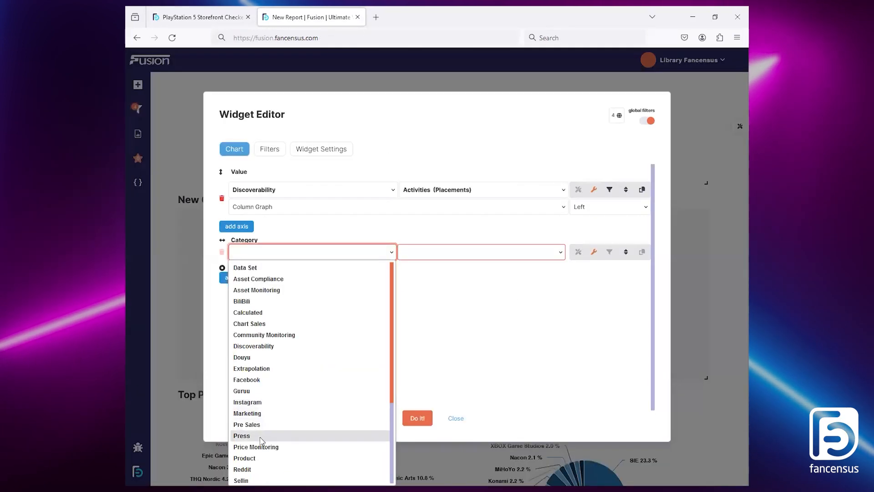
pyautogui.click(259, 459)
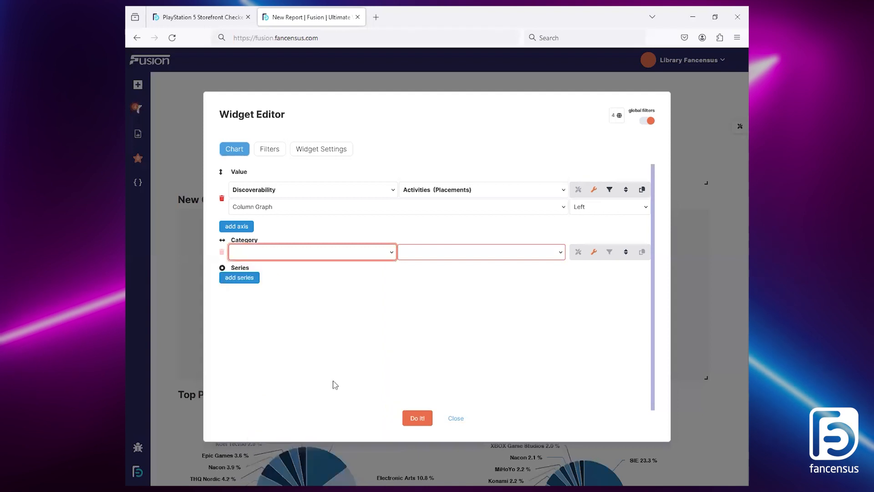
pyautogui.click(432, 422)
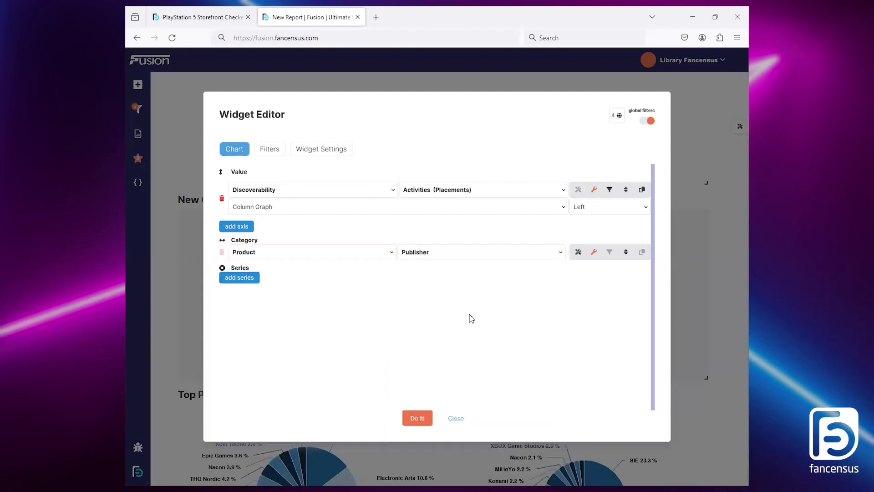
pyautogui.click(626, 191)
# Step: Check the reference graph's SKU count line and add a second axis value, Product, Product Title, as a Line Graph
pyautogui.click(207, 14)
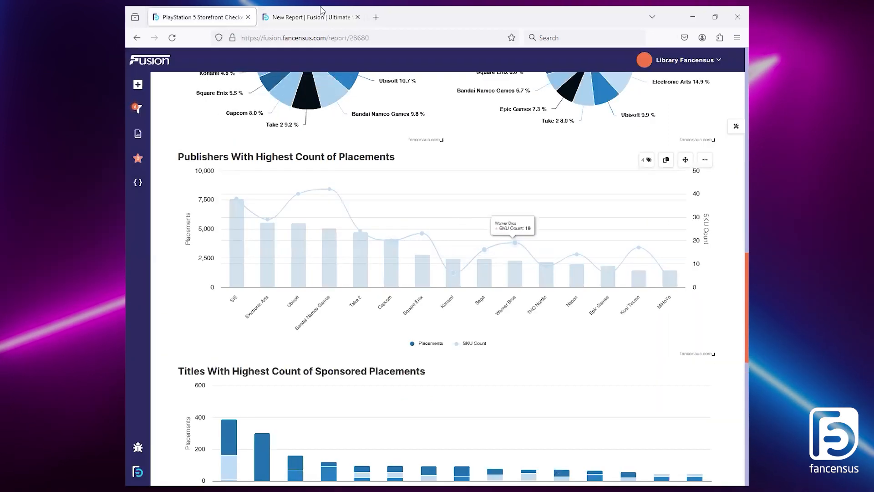
pyautogui.click(311, 17)
pyautogui.click(238, 228)
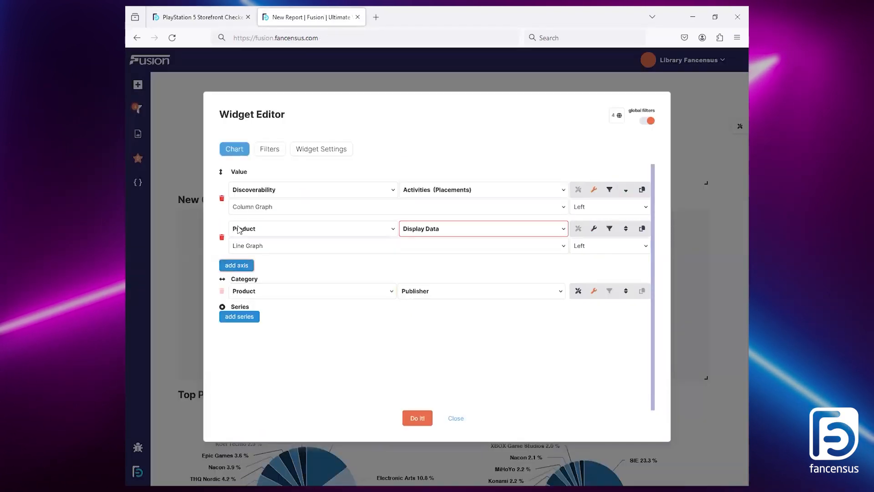
pyautogui.click(261, 249)
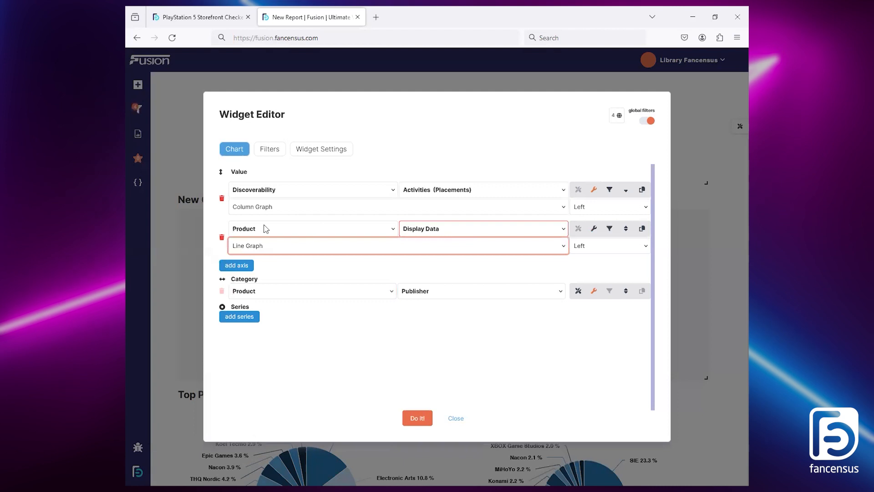
pyautogui.click(465, 235)
pyautogui.click(456, 282)
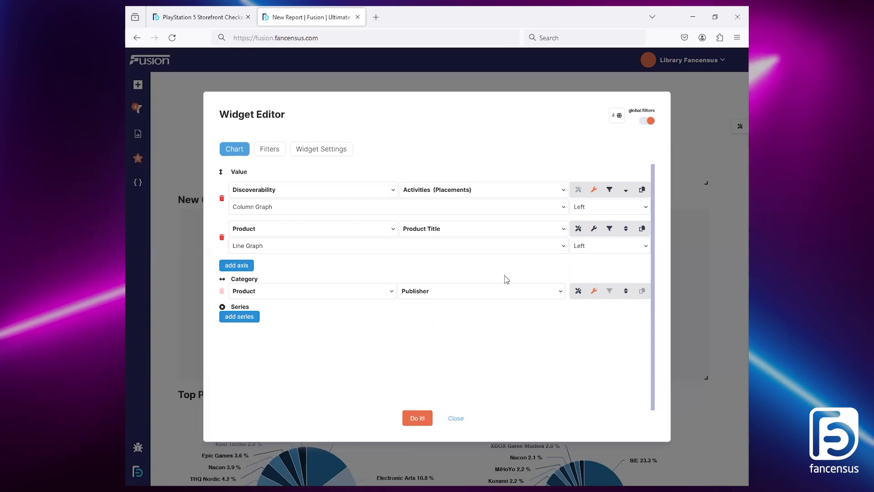
# Step: Summarise the Product Title value by COUNT and give it the column title No. of SKUs
pyautogui.click(594, 229)
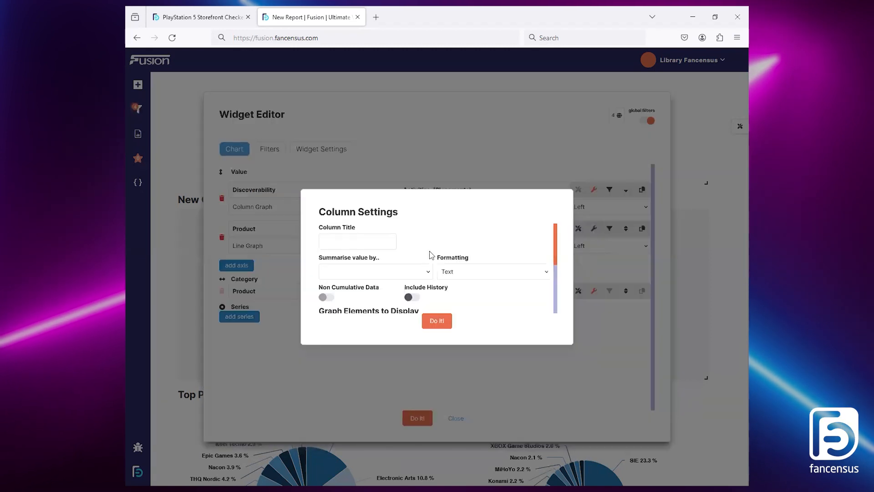
pyautogui.click(413, 275)
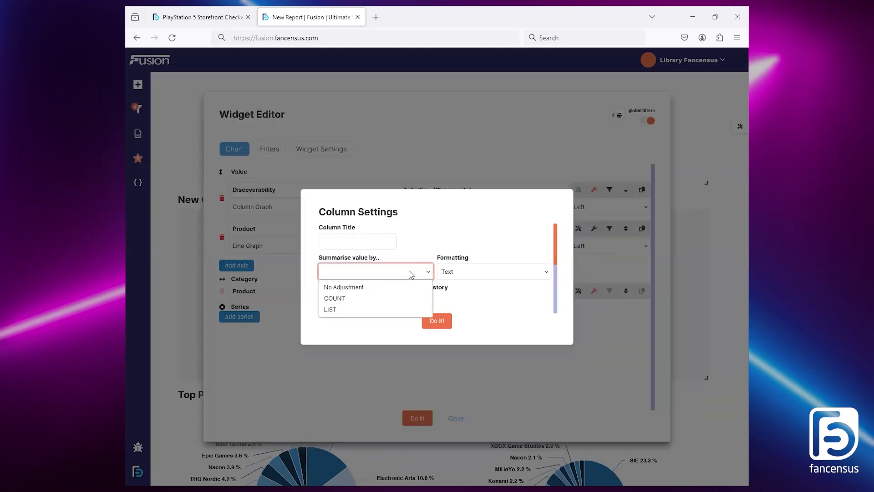
pyautogui.click(409, 295)
pyautogui.click(360, 242)
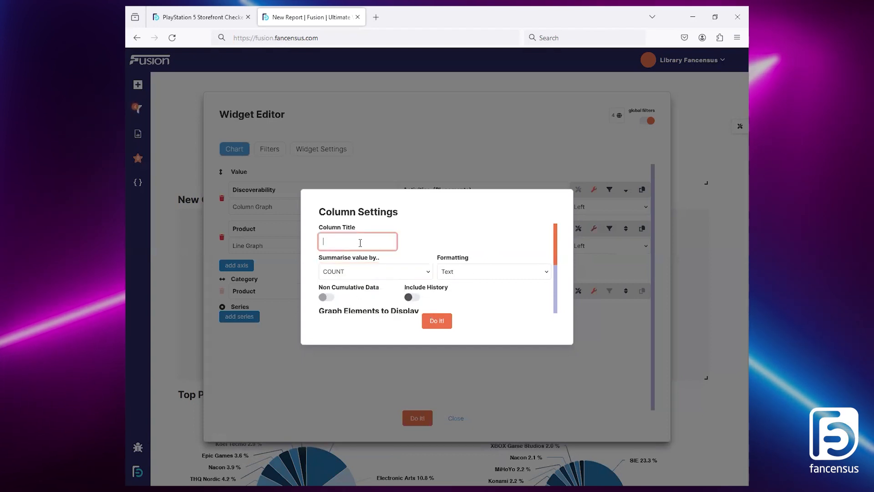
pyautogui.write('No. of K')
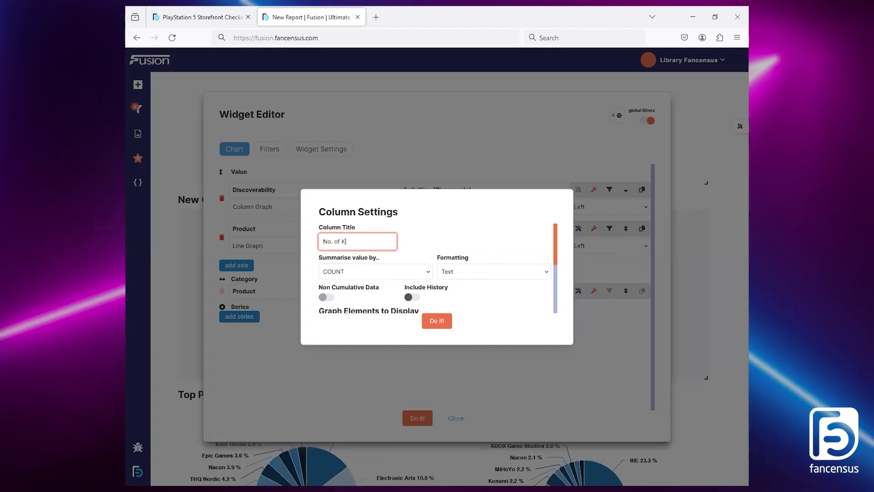
pyautogui.press('BackSpace')
pyautogui.write('SKUs')
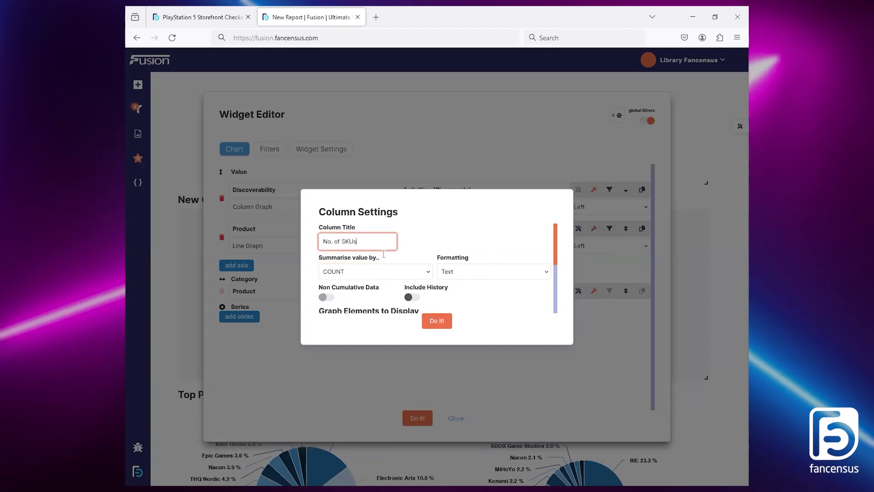
pyautogui.click(437, 321)
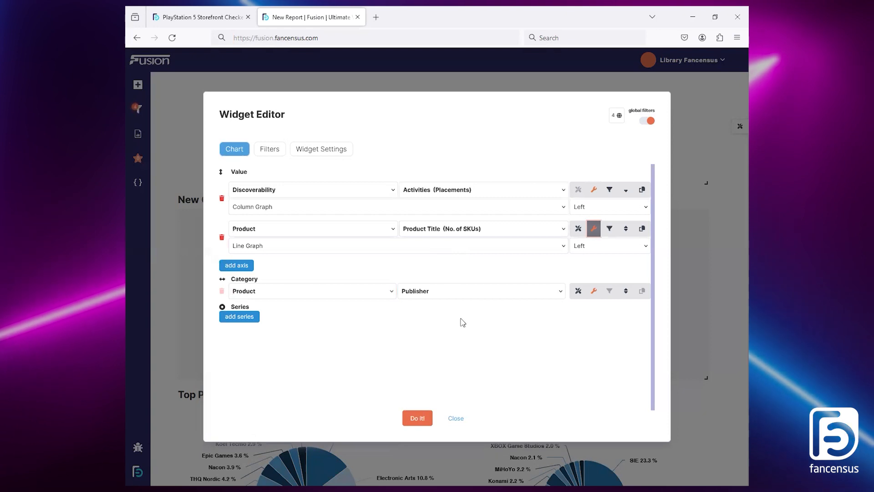
# Step: Title the graph widget Top Publishers With SKU Count
pyautogui.click(268, 150)
pyautogui.click(308, 150)
pyautogui.click(258, 190)
pyautogui.hotkey('ctrl', 'a')
pyautogui.write('T')
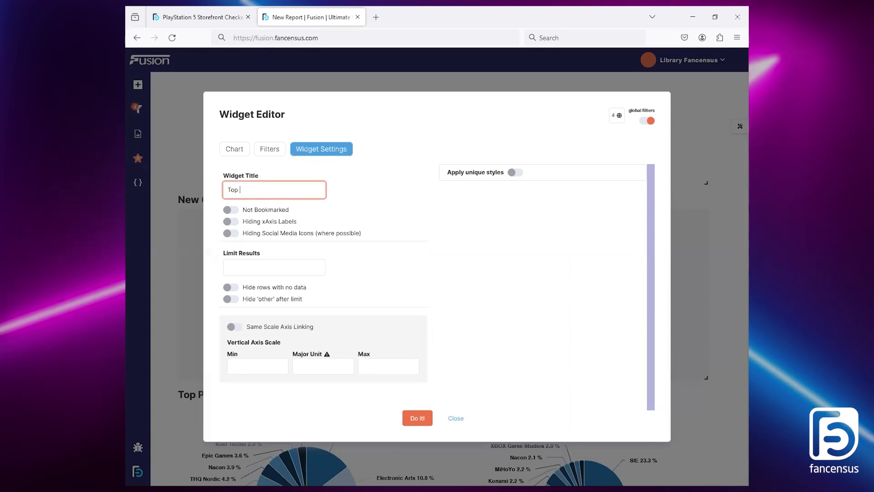
pyautogui.write('op Publish')
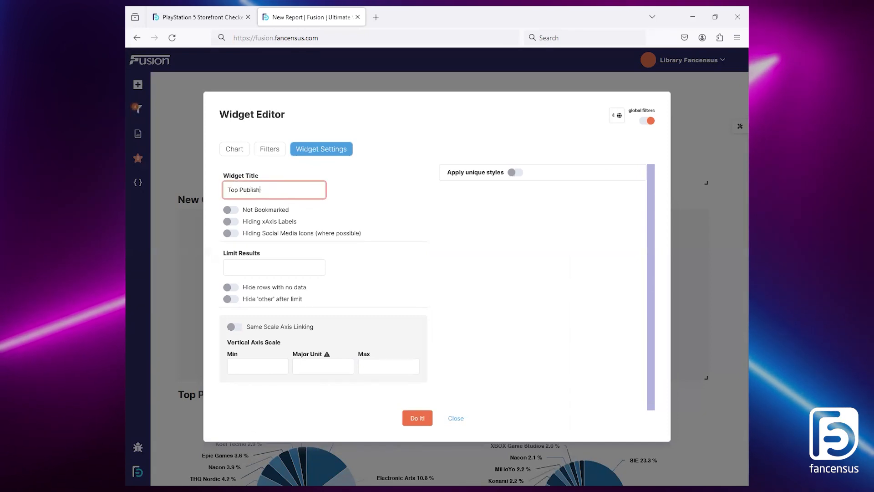
pyautogui.write('geers With SK')
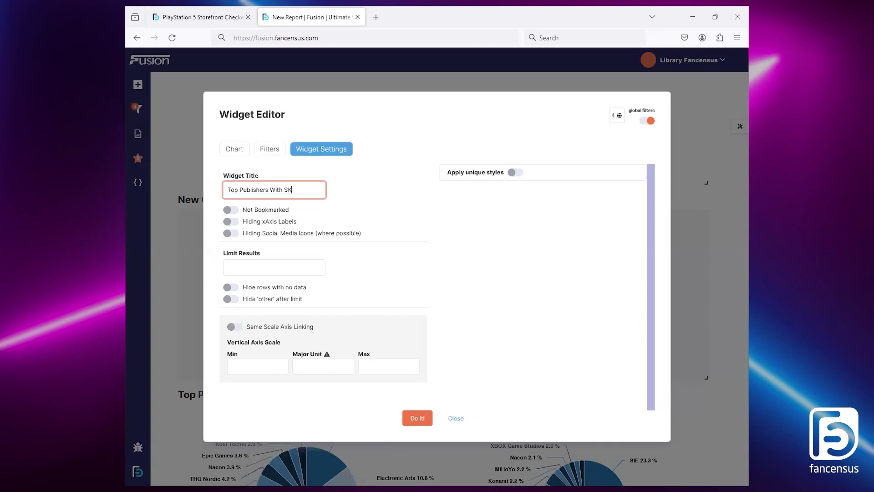
pyautogui.write('U Count')
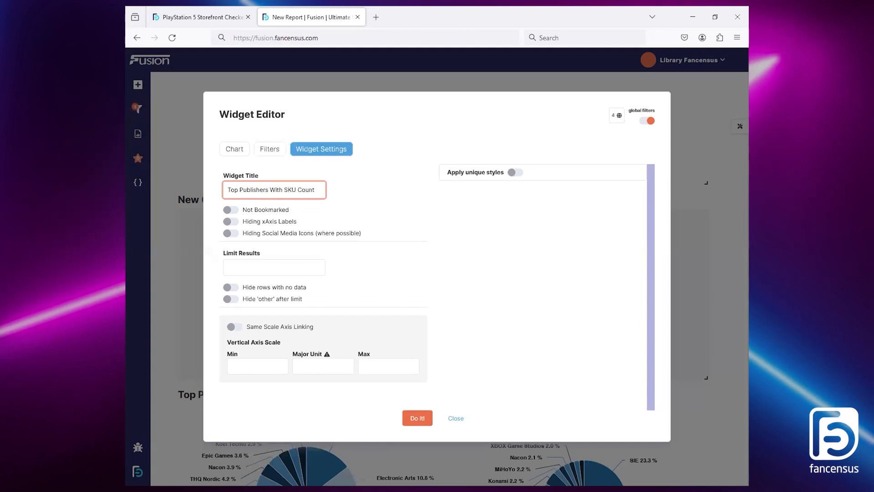
# Step: Limit the graph to 15 results, then generate it and make the widget slightly taller
pyautogui.click(285, 272)
pyautogui.write('15')
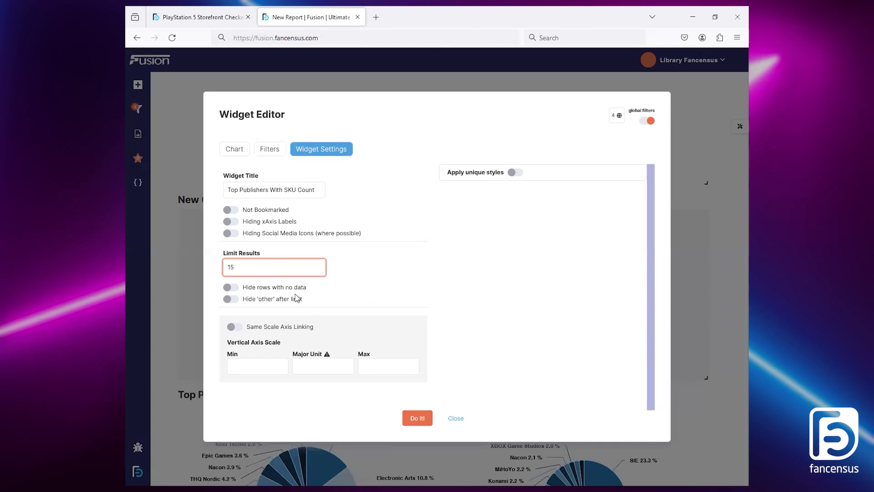
pyautogui.click(240, 149)
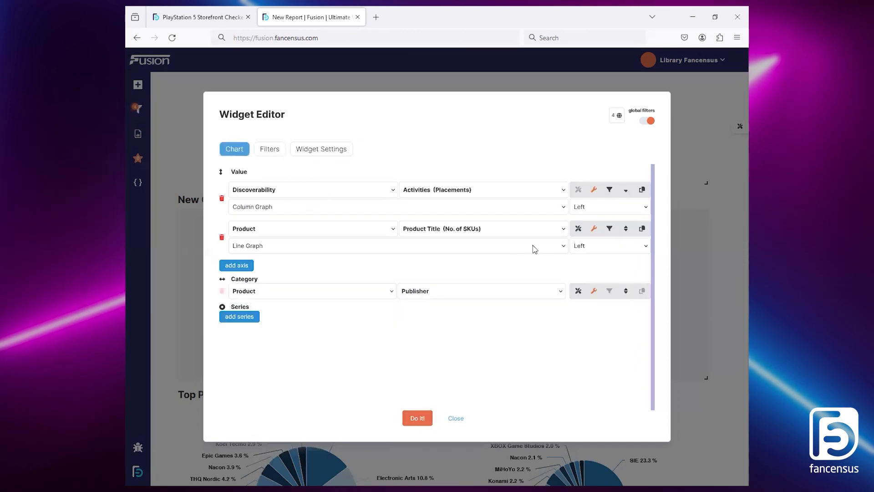
pyautogui.click(418, 418)
pyautogui.moveTo(708, 375); pyautogui.dragTo(708, 396)
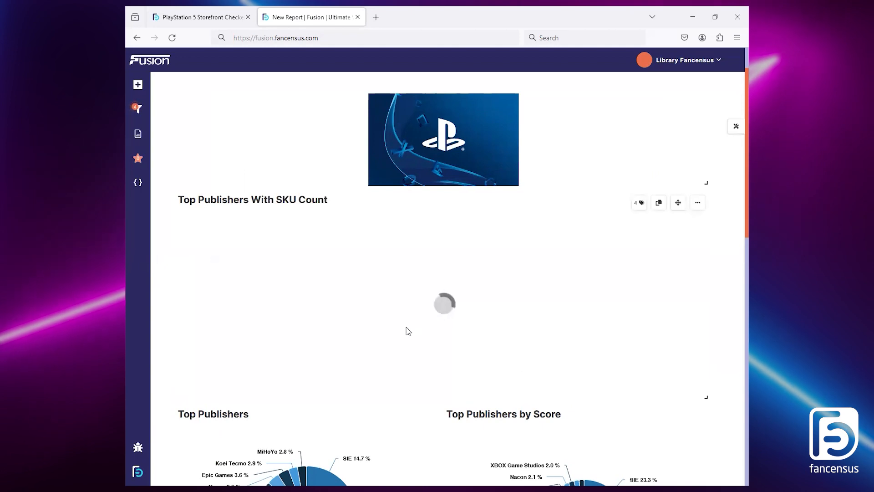
# Step: Reopen the Top Publishers With SKU Count graph's input and move the No. of SKUs line to the right axis
pyautogui.scroll(-1, 735, 199)
pyautogui.scroll(-1, 733, 199)
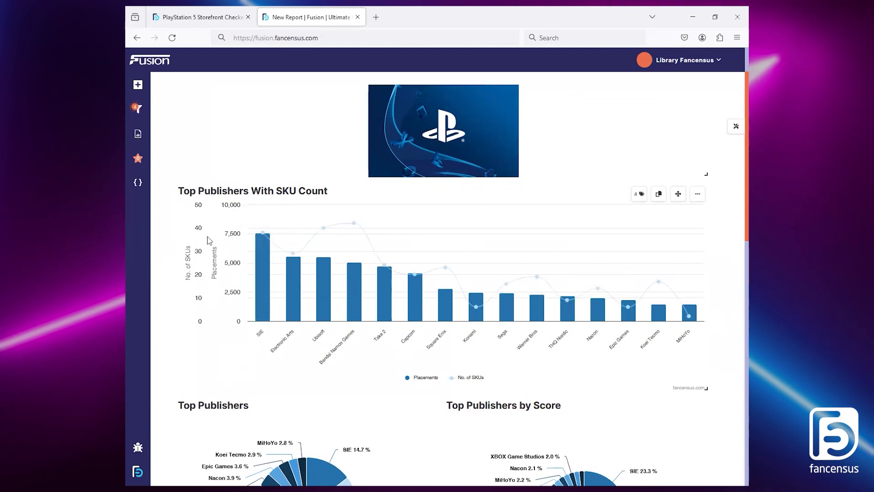
pyautogui.click(697, 193)
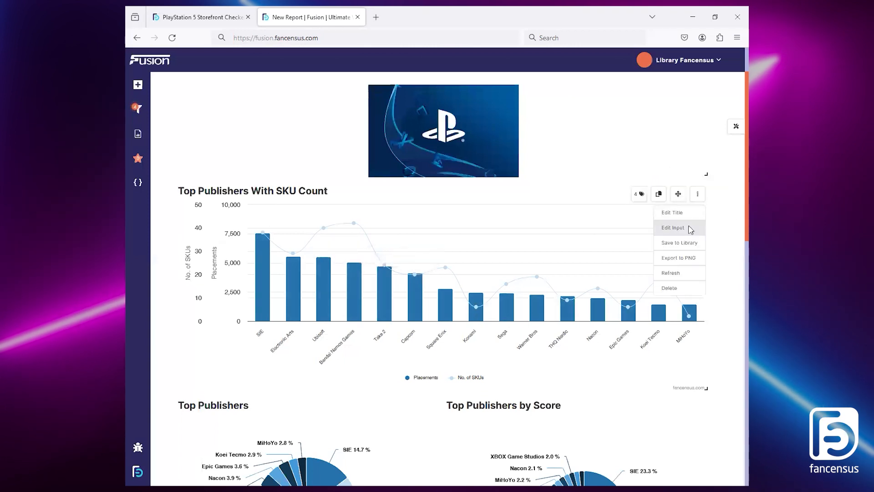
pyautogui.click(690, 228)
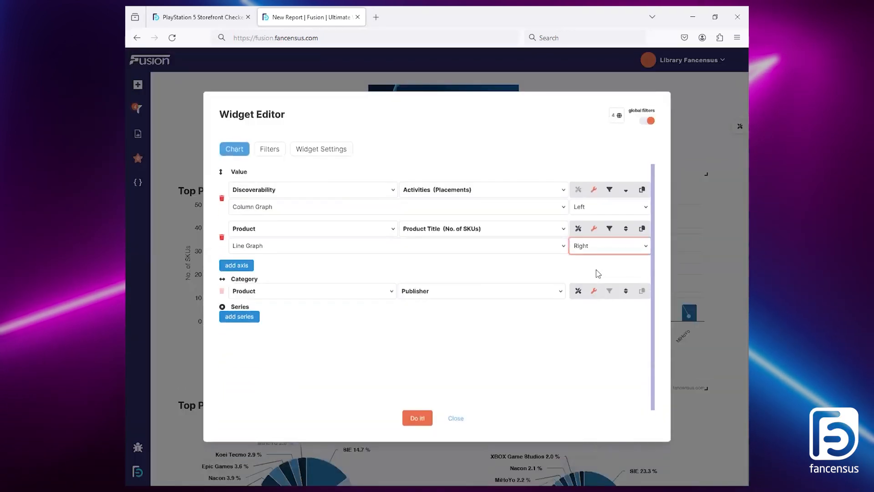
pyautogui.click(416, 418)
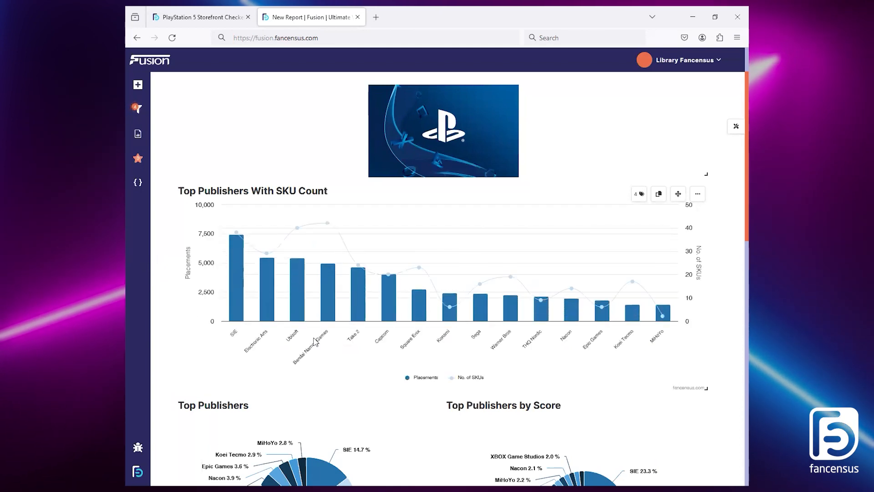
# Step: Check the reference report's Titles With Highest Count of Sponsored Placements graph and add a full-width graph widget above Top Publishers With SKU Count
pyautogui.click(200, 16)
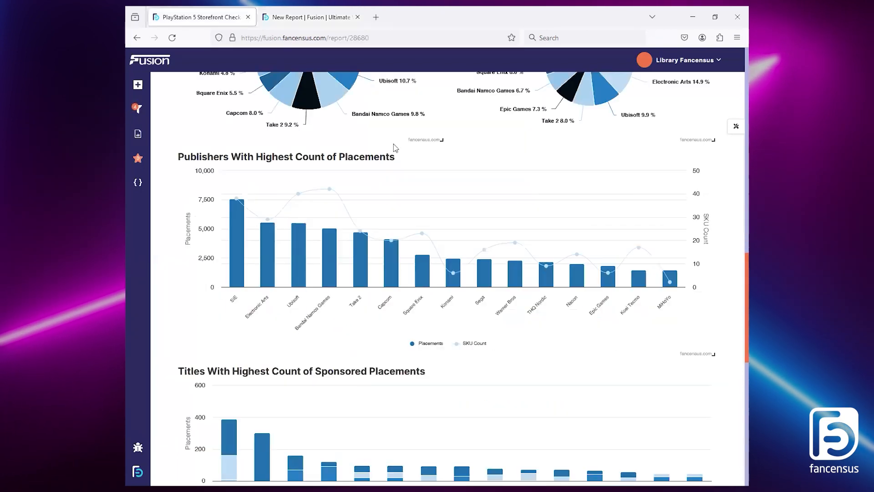
pyautogui.scroll(-4, 735, 304)
pyautogui.scroll(1, 736, 325)
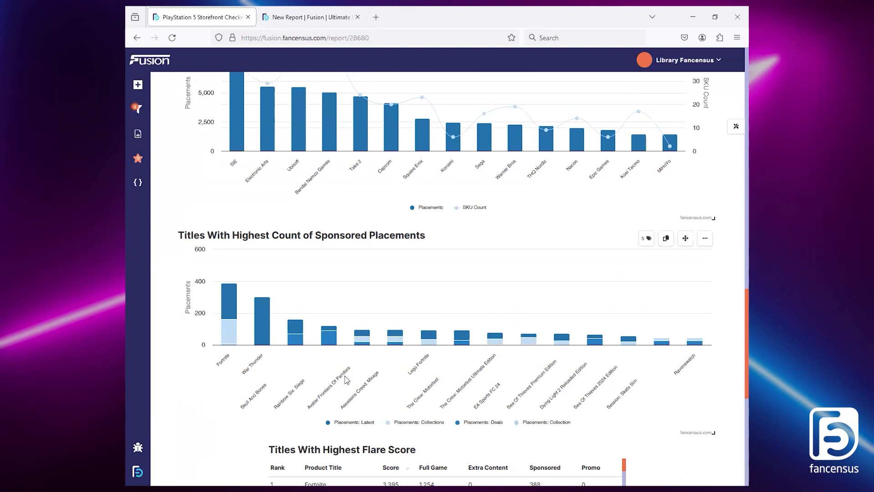
pyautogui.scroll(-1, 273, 319)
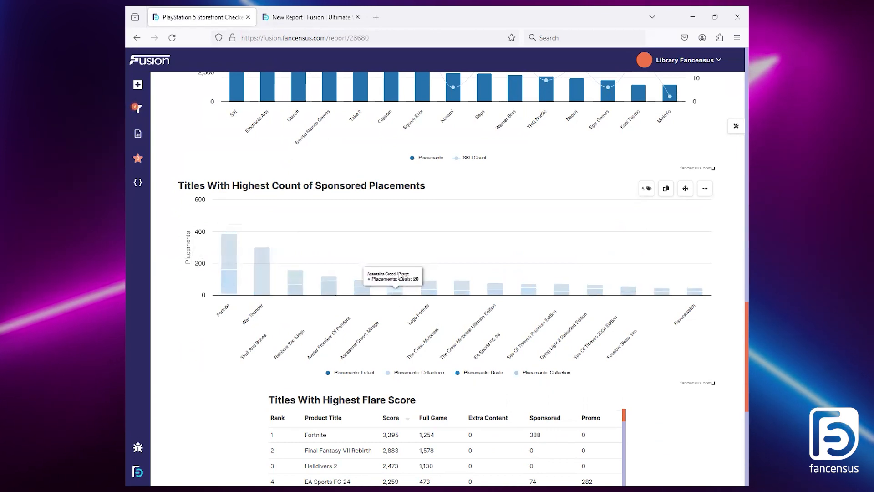
pyautogui.click(318, 8)
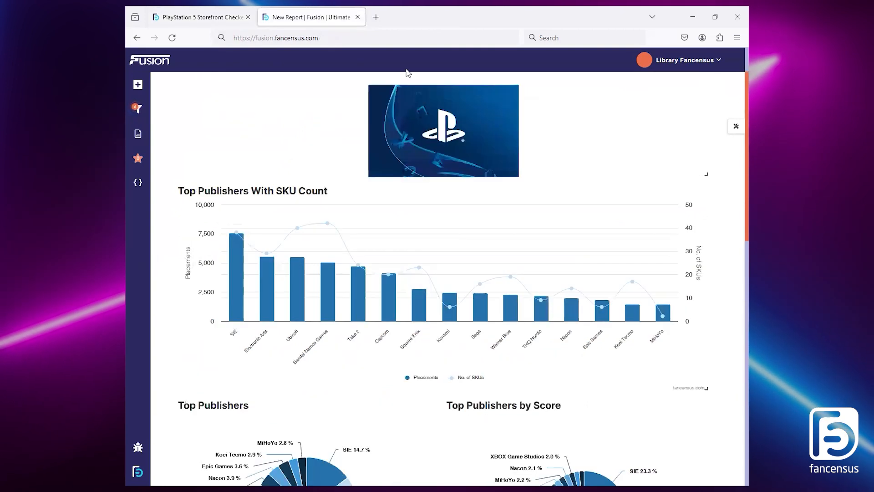
pyautogui.click(139, 182)
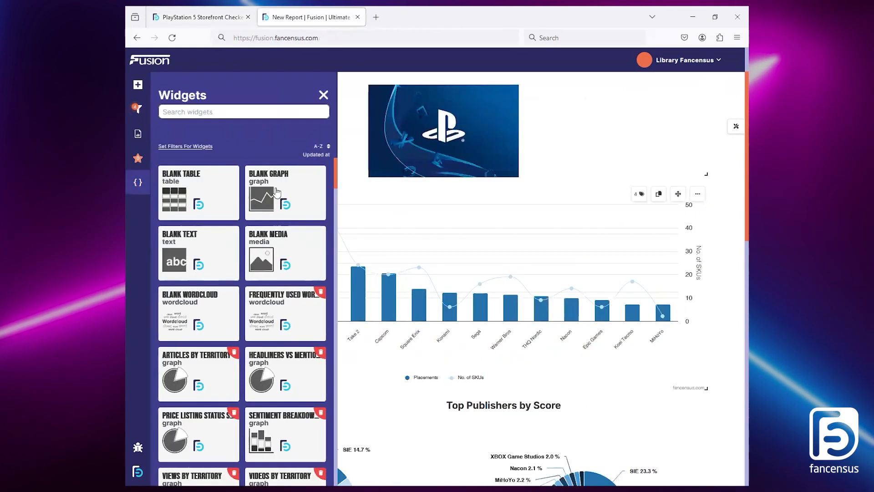
pyautogui.click(296, 184)
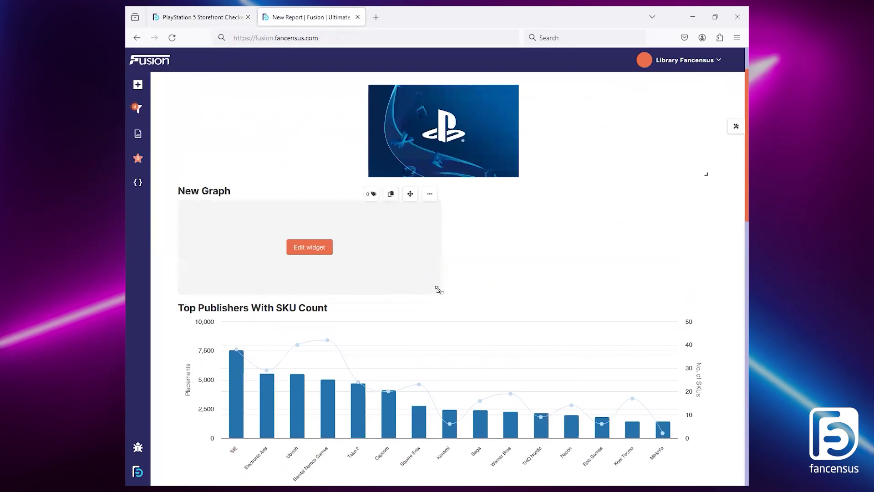
pyautogui.click(449, 289)
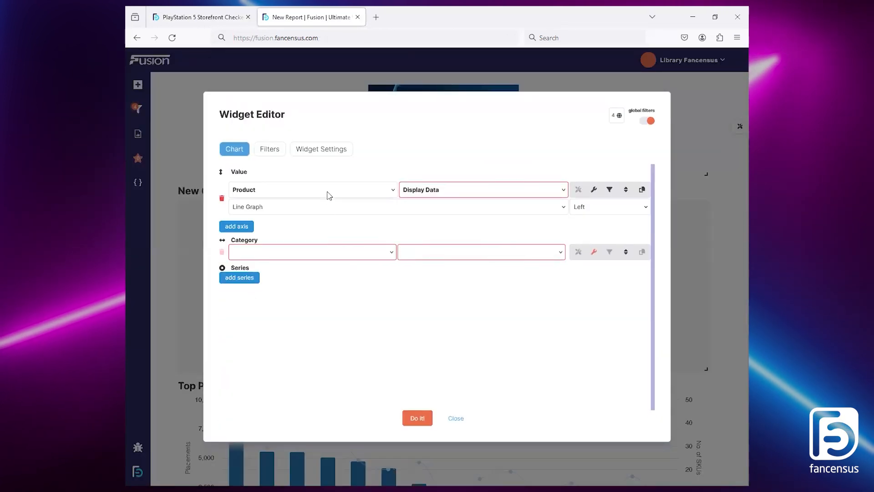
# Step: Set the new graph's value to Discoverability Activities, with the column title Placements and Numeric formatting
pyautogui.click(329, 196)
pyautogui.click(273, 284)
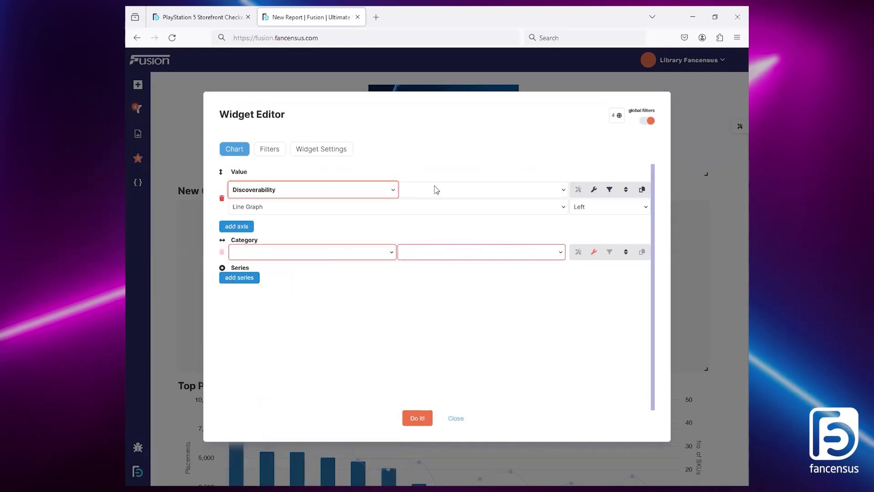
pyautogui.click(437, 190)
pyautogui.click(430, 215)
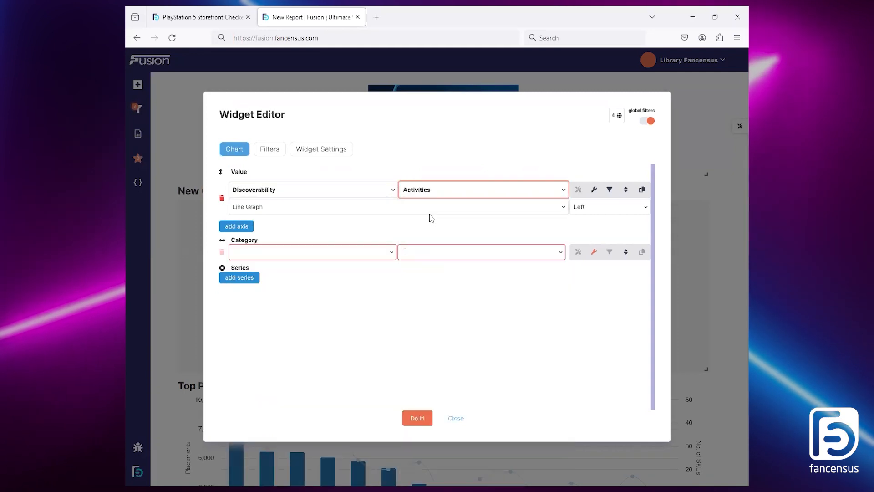
pyautogui.click(594, 190)
pyautogui.click(338, 241)
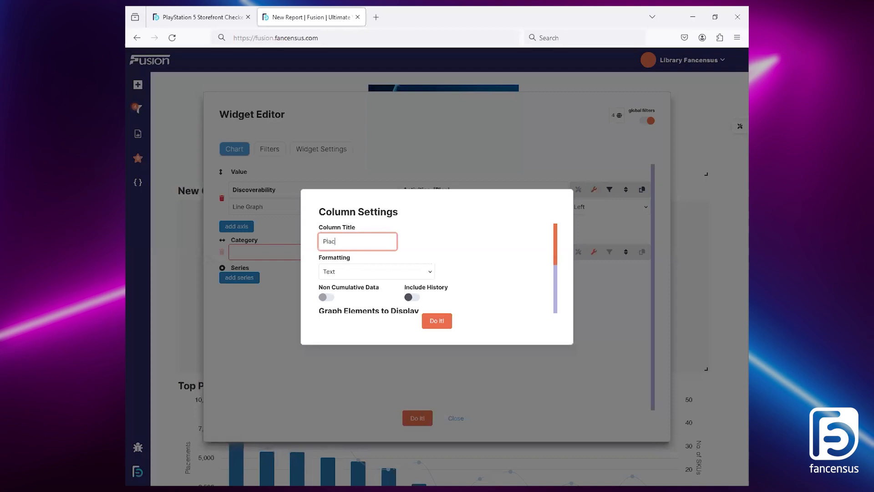
pyautogui.click(393, 271)
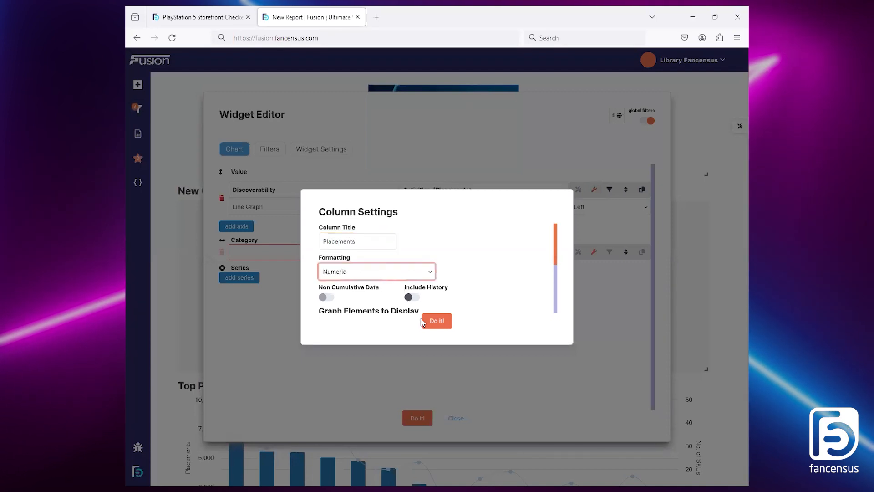
pyautogui.click(437, 320)
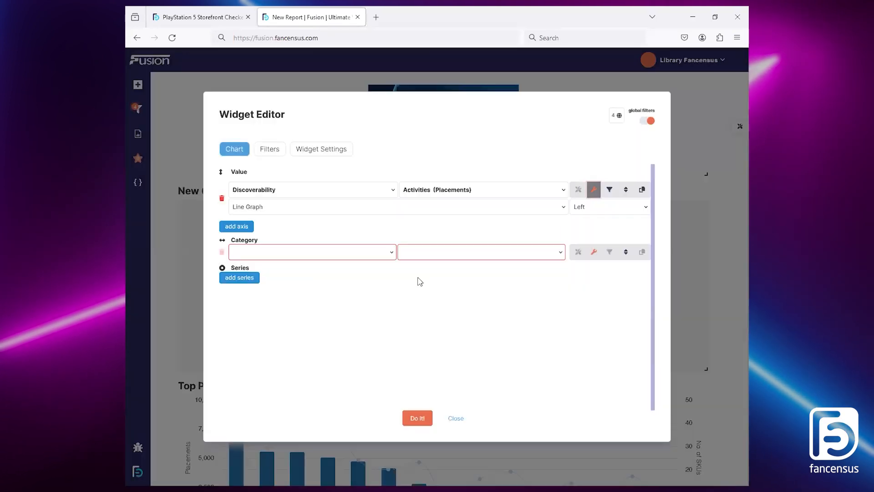
# Step: Set the graph's category to Product, Product Title and sort the Placements value in descending order
pyautogui.click(328, 253)
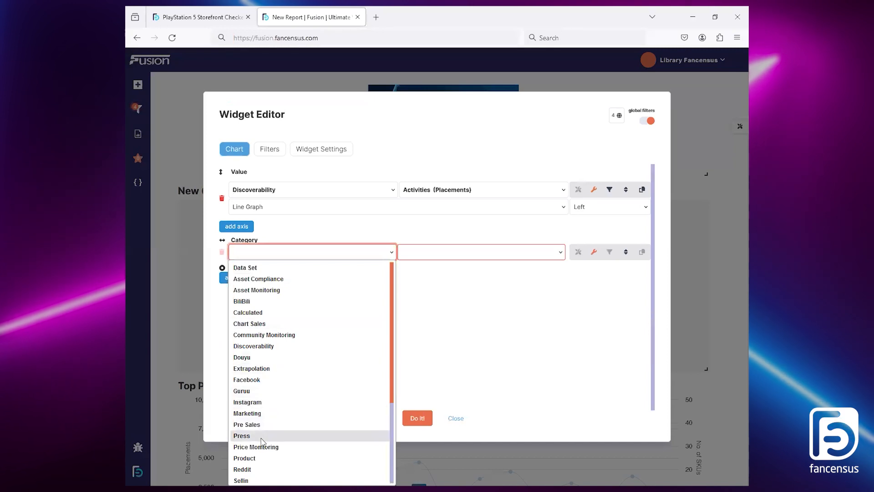
pyautogui.click(244, 458)
pyautogui.click(408, 394)
pyautogui.click(626, 190)
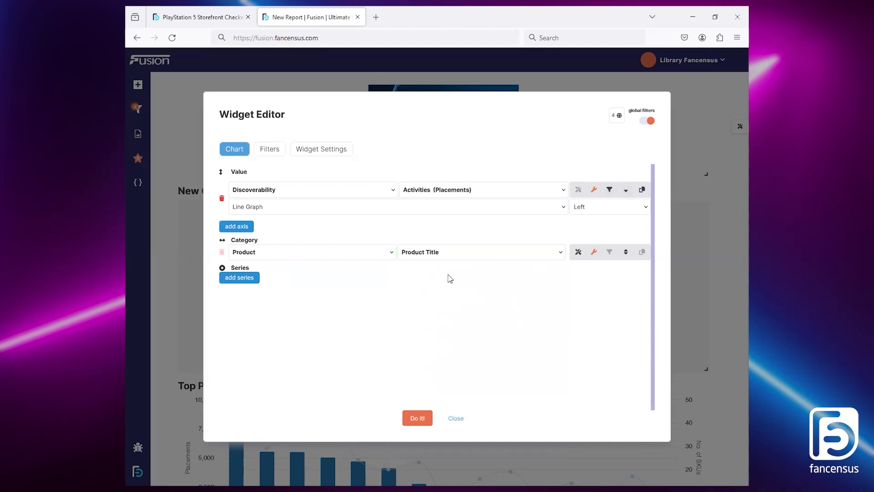
# Step: Check the reference report's sponsored graph, then make Placements a Column Graph (Stacked) with a Discoverability, Category series
pyautogui.hotkey('ctrl', 'pageup')
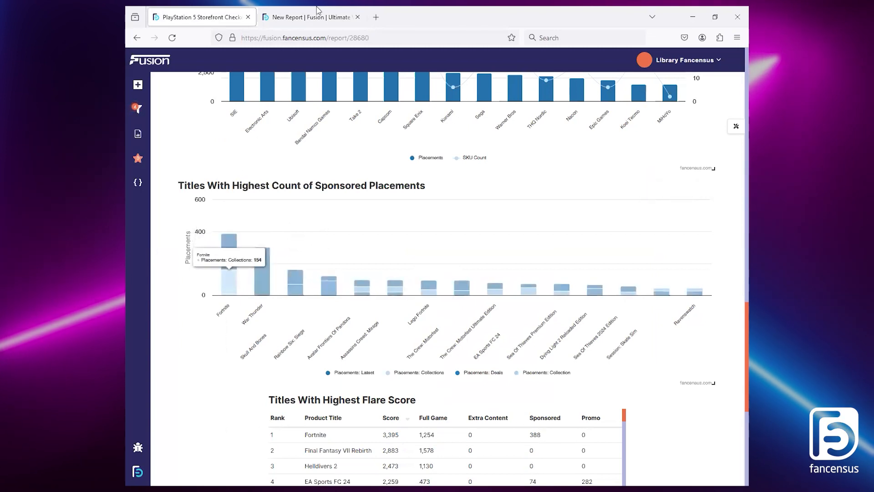
pyautogui.hotkey('ctrl', 'Tab')
pyautogui.click(235, 276)
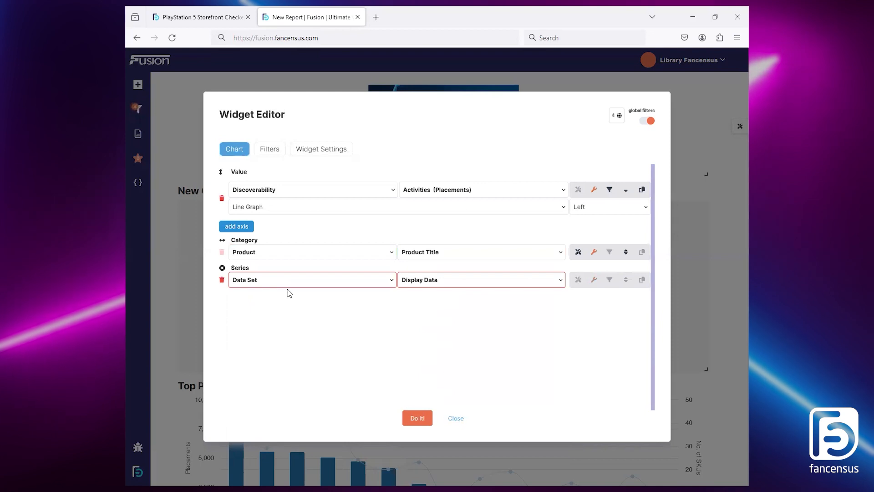
pyautogui.click(272, 209)
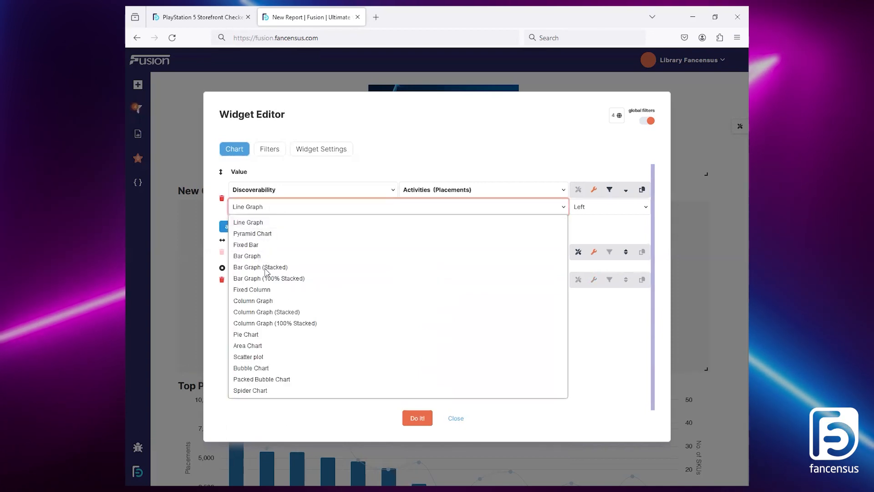
pyautogui.click(272, 312)
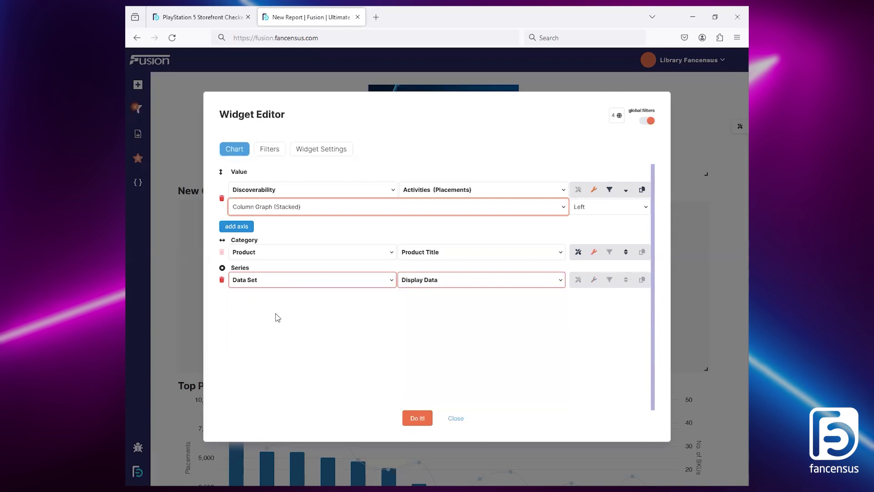
pyautogui.click(277, 284)
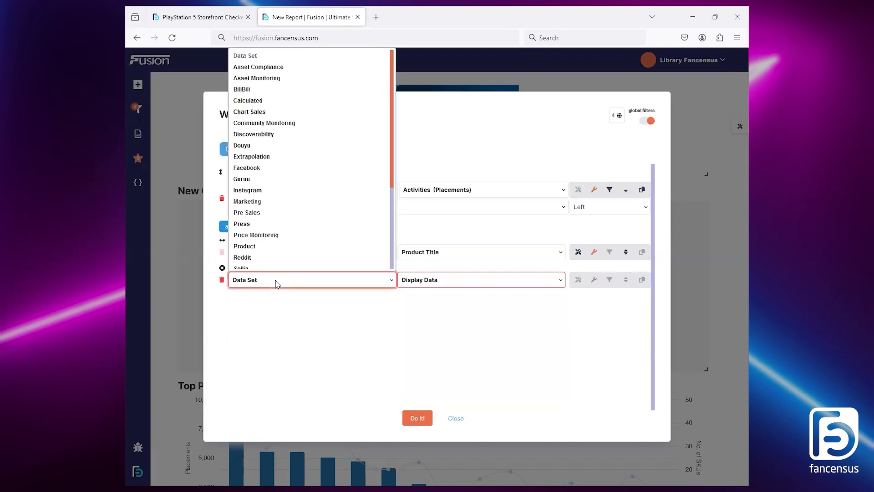
pyautogui.click(271, 136)
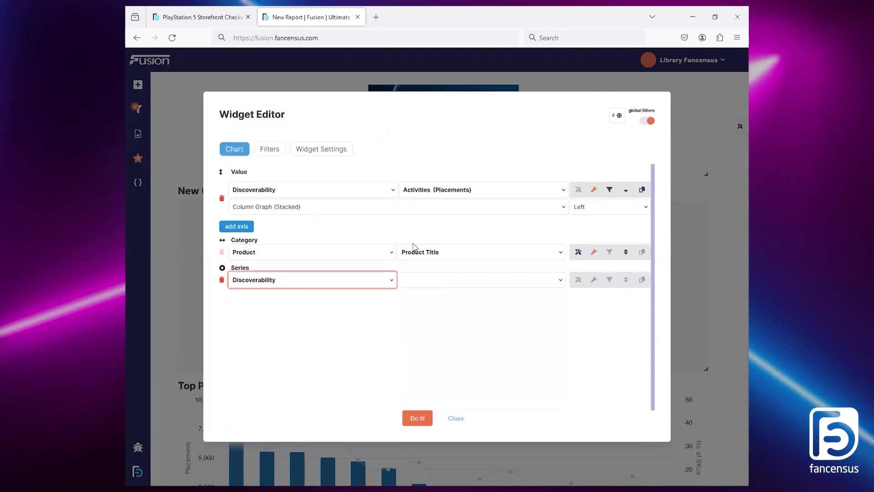
pyautogui.click(453, 287)
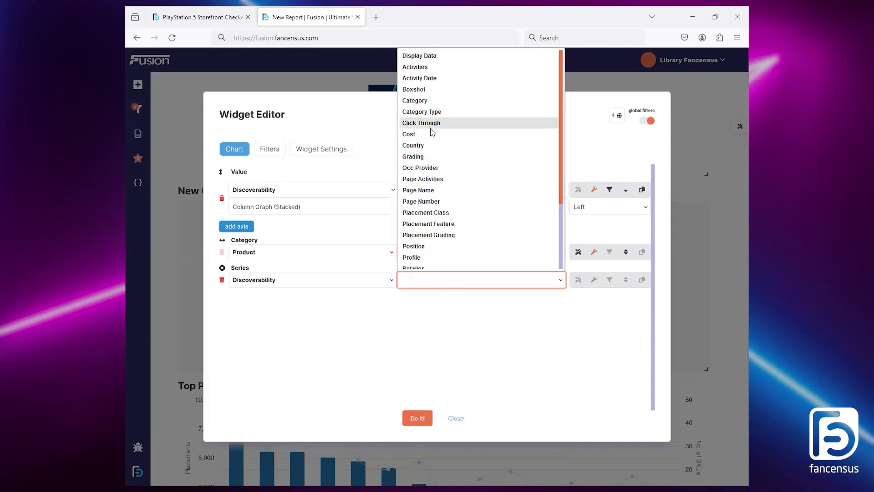
pyautogui.click(430, 102)
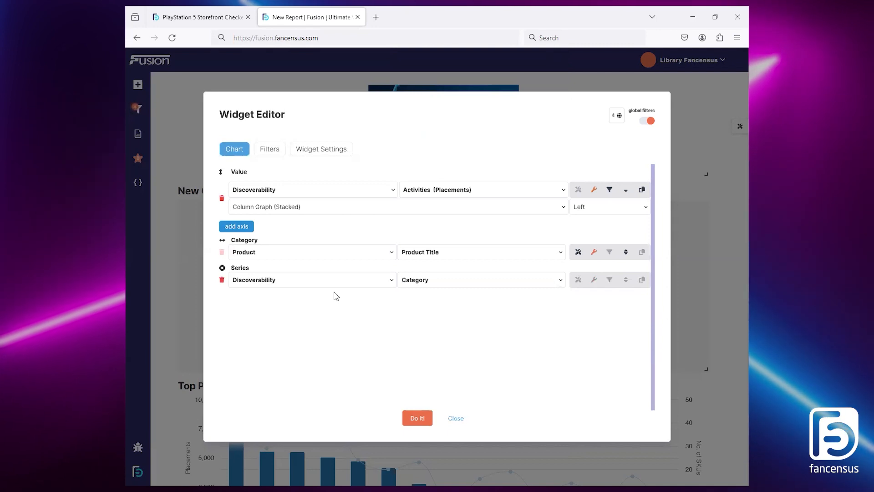
# Step: Add a widget filter on Discoverability, Placement Feature that includes only SPONS
pyautogui.click(270, 150)
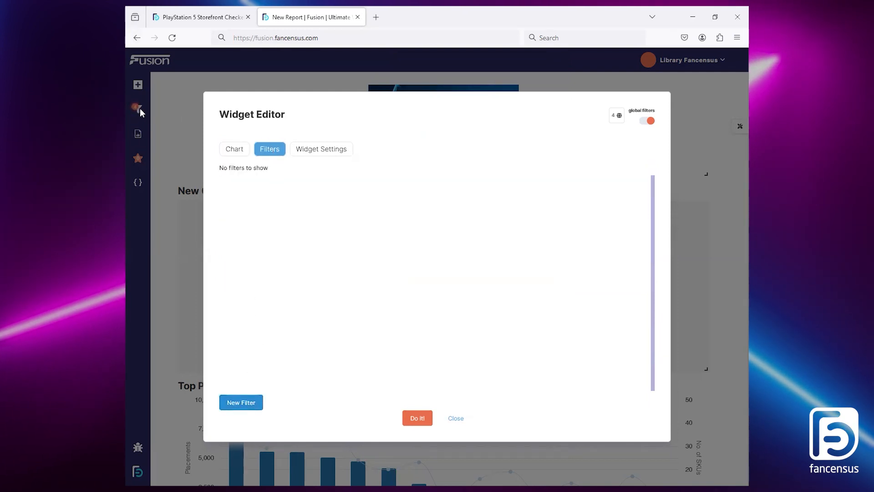
pyautogui.click(248, 401)
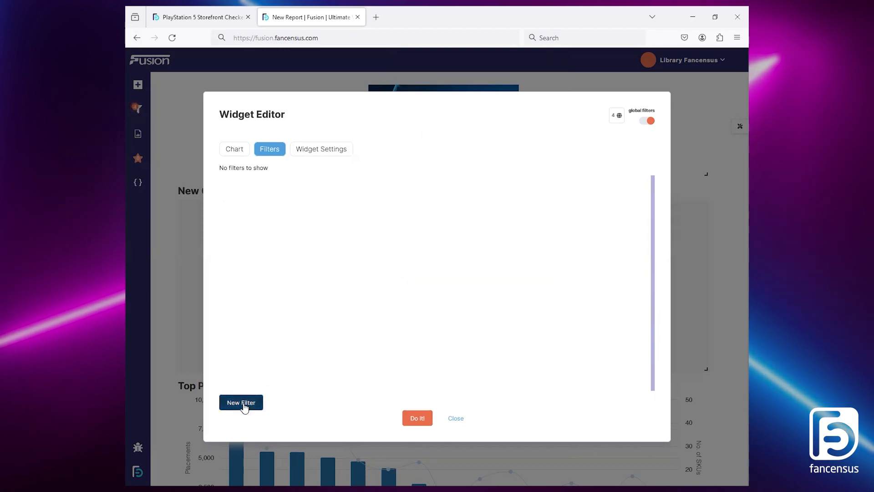
pyautogui.click(461, 179)
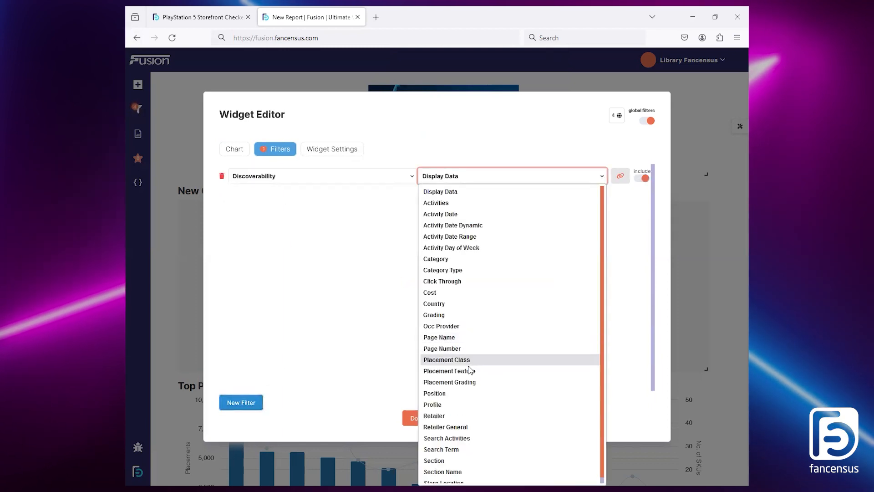
pyautogui.click(469, 369)
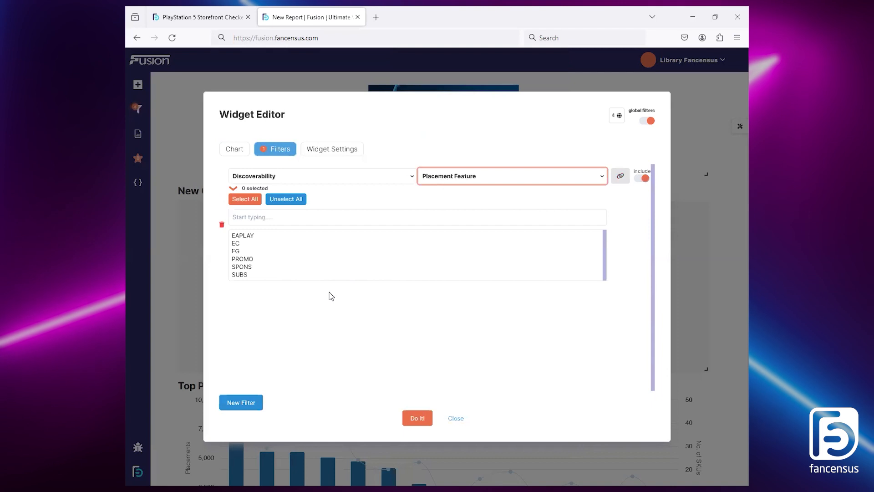
pyautogui.click(252, 267)
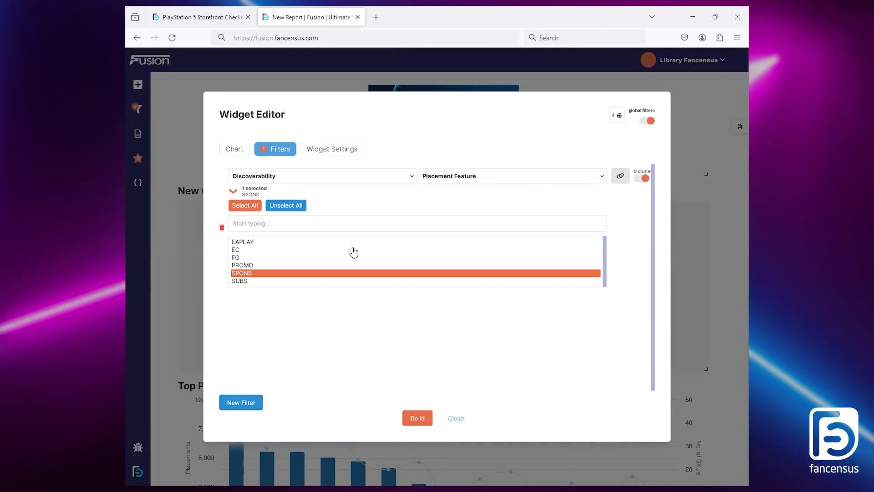
# Step: Limit the graph to 15 results and title the widget Top Sponsored Titles
pyautogui.click(326, 153)
pyautogui.click(272, 266)
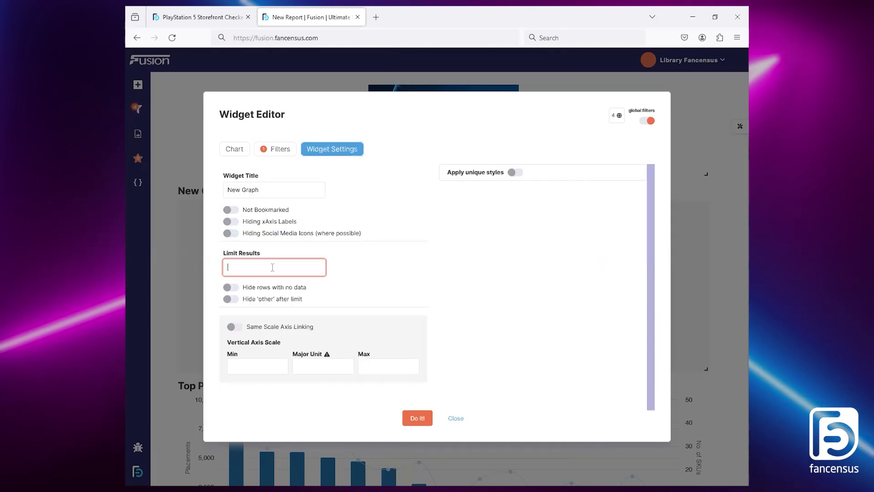
pyautogui.click(273, 189)
pyautogui.hotkey('ctrl', 'a')
pyautogui.write('Top Sponsored Title')
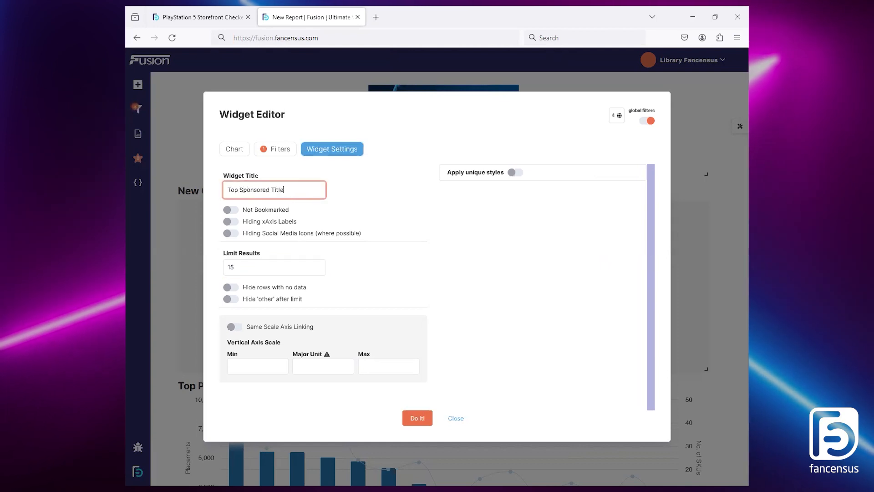
# Step: Recheck the chart setup, generate the Top Sponsored Titles graph and review its stacked columns
pyautogui.click(235, 153)
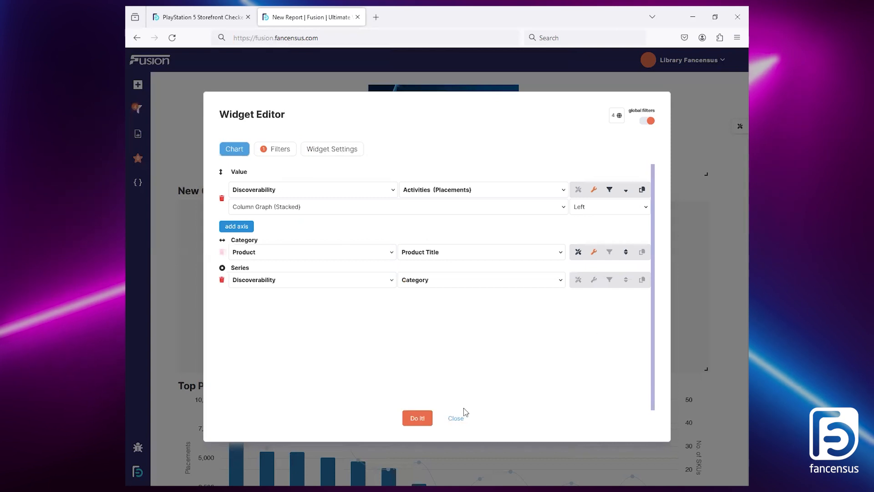
pyautogui.click(420, 417)
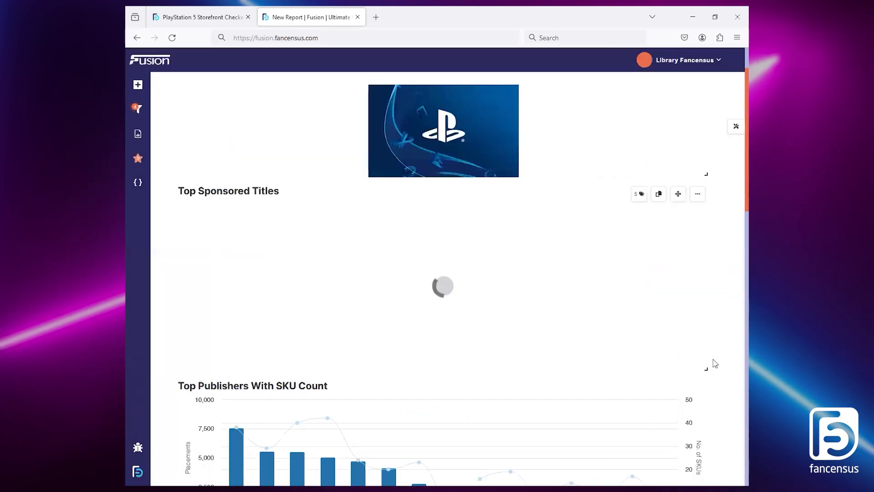
pyautogui.scroll(-2, 700, 276)
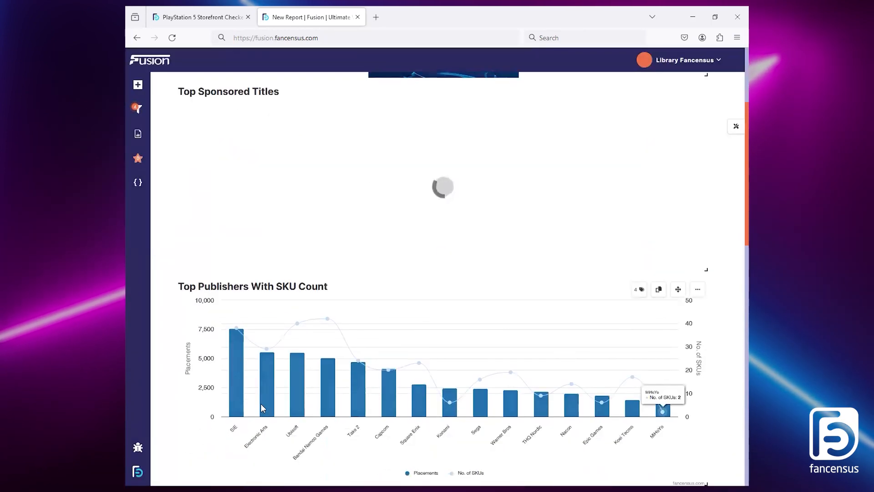
pyautogui.scroll(1, 497, 395)
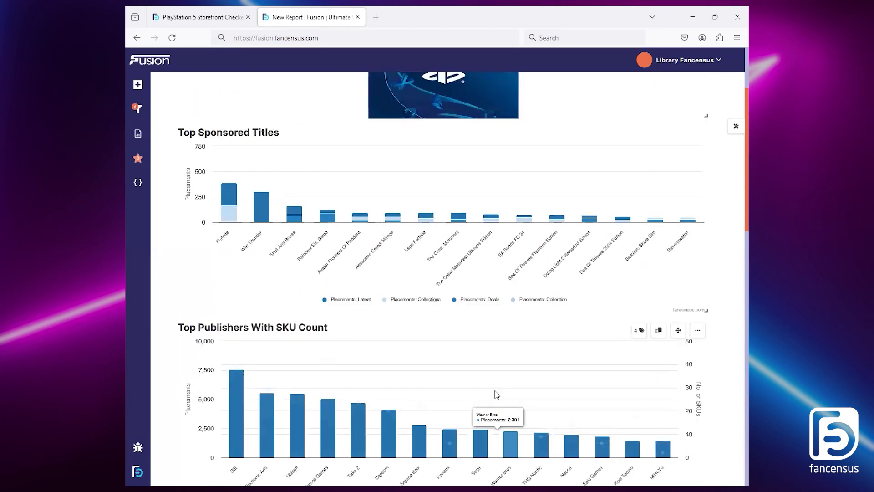
pyautogui.scroll(1, 496, 394)
pyautogui.moveTo(237, 204)
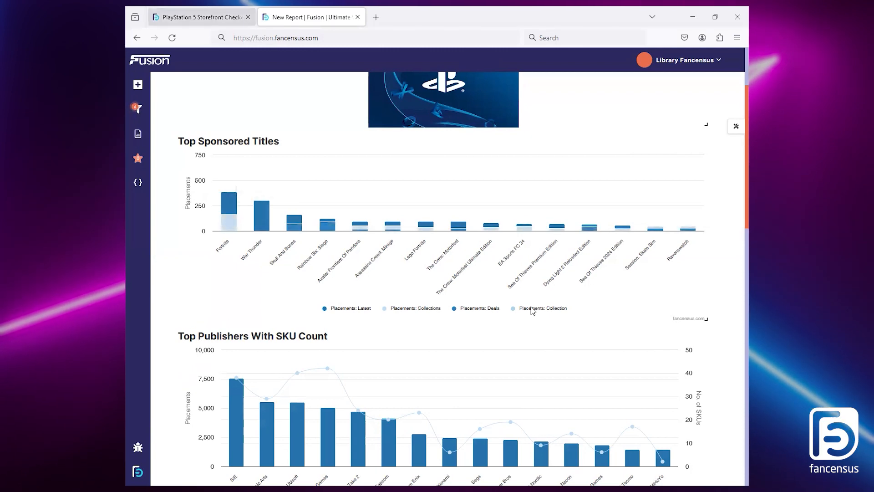
# Step: Check the Titles With Highest Flare Score and List of Console Placements tables in the reference report
pyautogui.click(202, 17)
pyautogui.moveTo(746, 344); pyautogui.dragTo(734, 413)
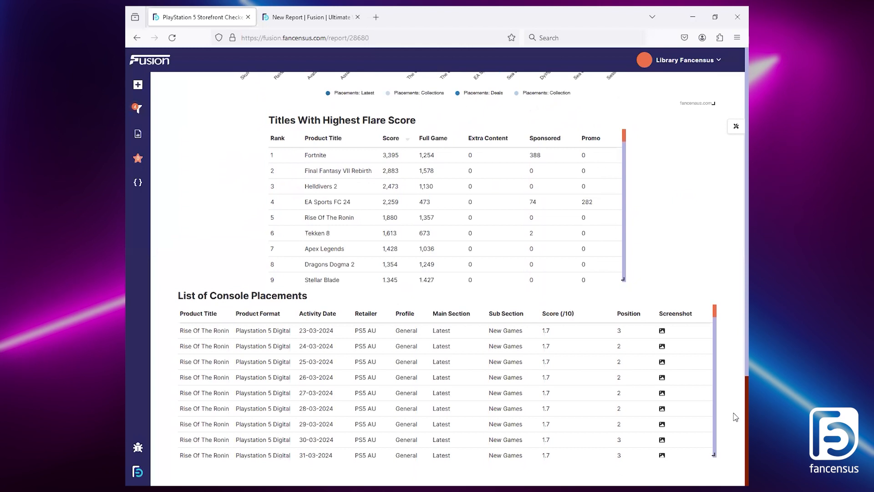
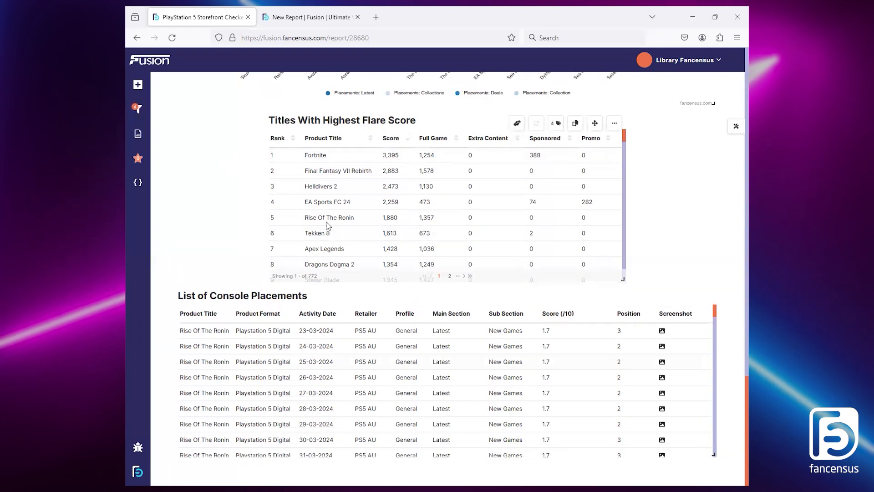
# Step: Examine the Rise Of The Ronin rows in List of Console Placements and view the screenshots of a 29-03-2024 Must See placement
pyautogui.doubleClick(310, 217)
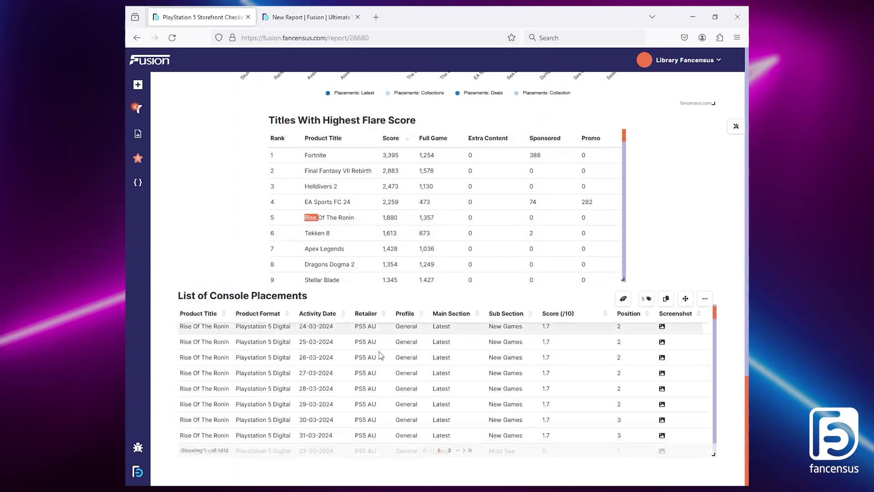
pyautogui.scroll(-2, 380, 359)
pyautogui.scroll(4, 410, 334)
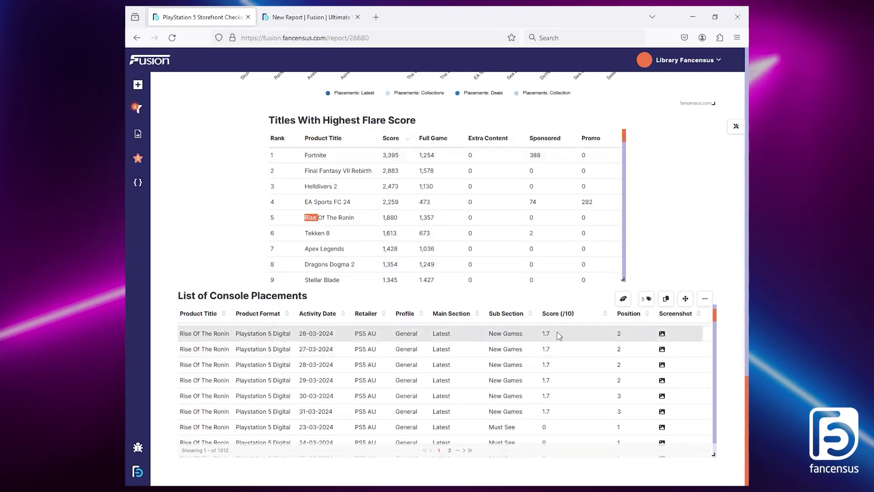
pyautogui.scroll(-5, 555, 355)
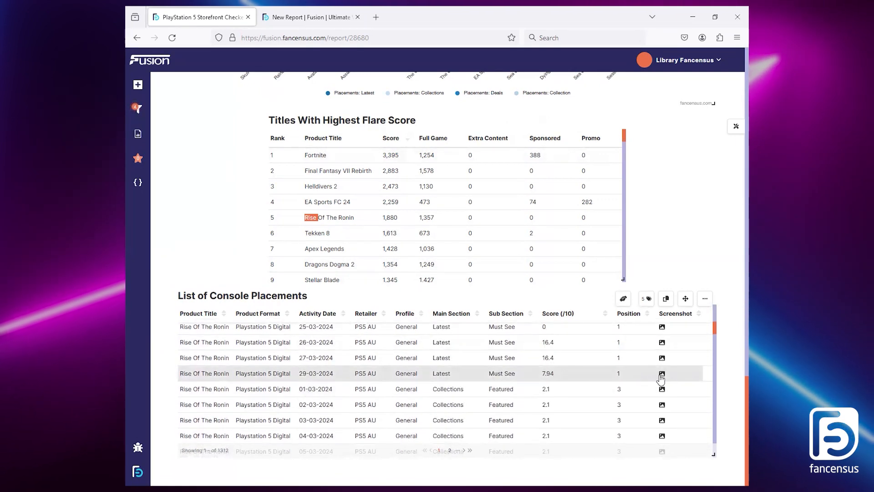
pyautogui.click(662, 374)
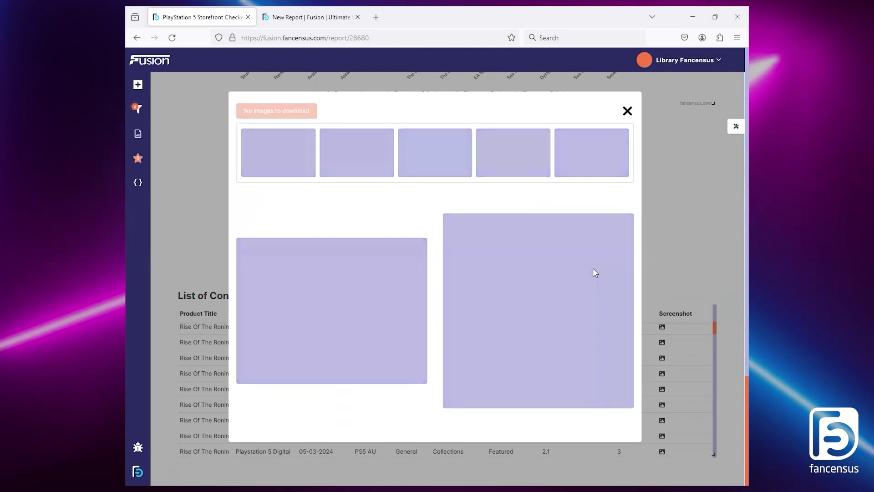
pyautogui.click(342, 152)
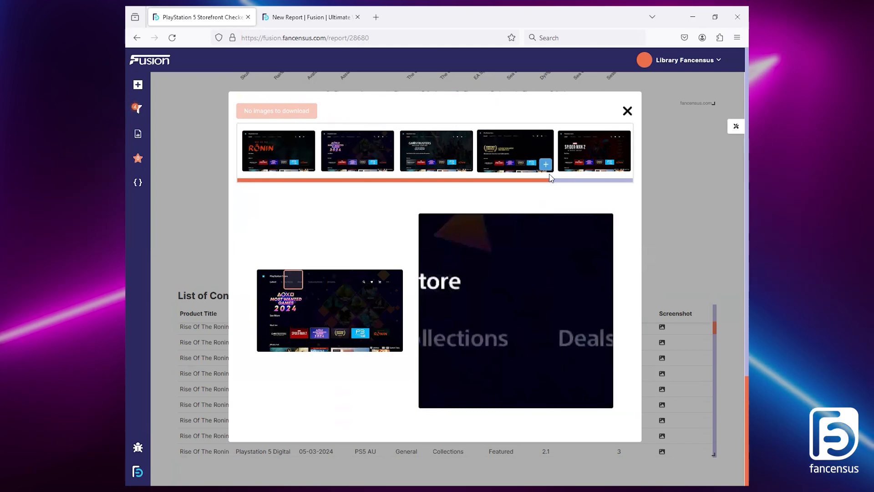
pyautogui.click(628, 111)
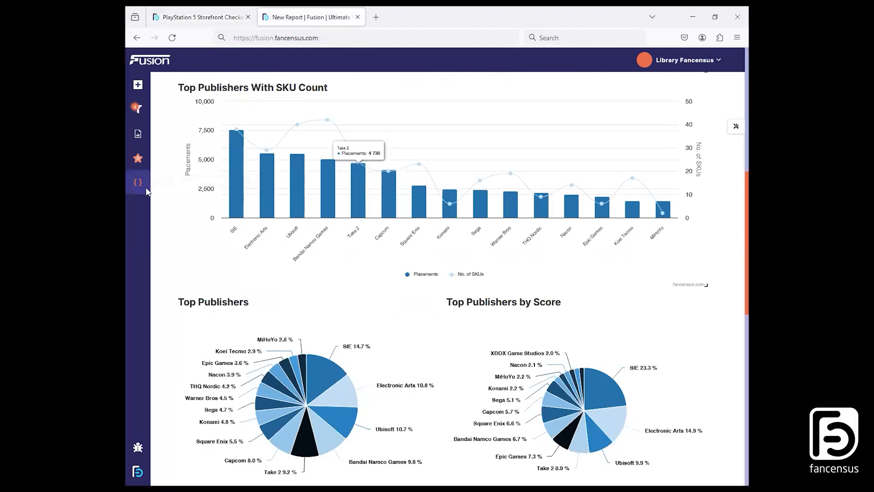
# Step: Switch to the new report and open the empty New Table widget for editing
pyautogui.click(137, 182)
pyautogui.click(582, 228)
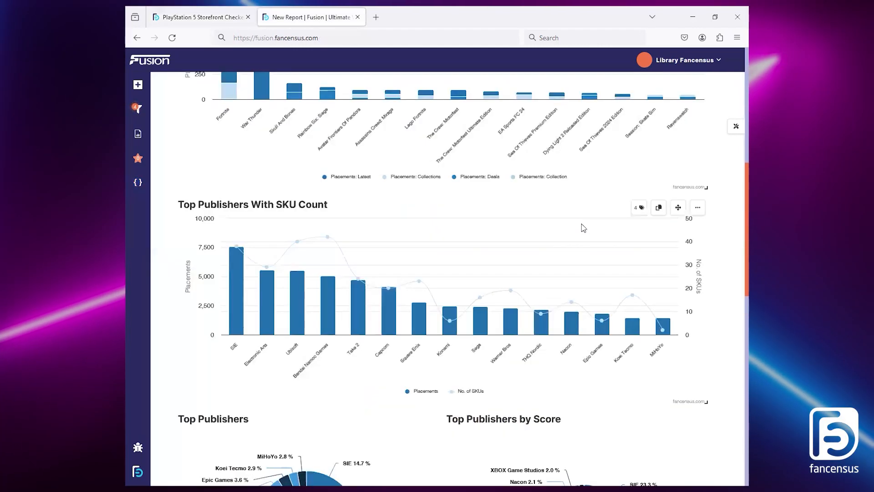
pyautogui.scroll(8, 582, 227)
pyautogui.click(321, 306)
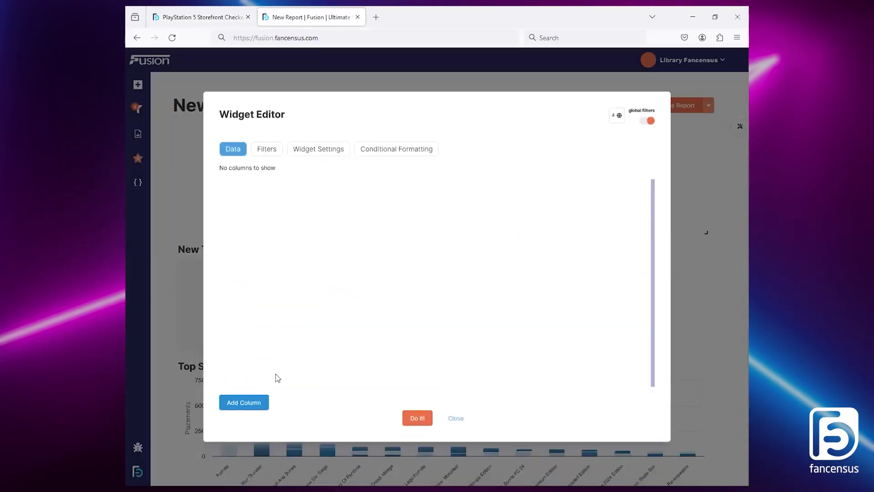
# Step: Add a first column to the table showing Product, Product Title, as in the reference report
pyautogui.click(245, 402)
pyautogui.click(316, 178)
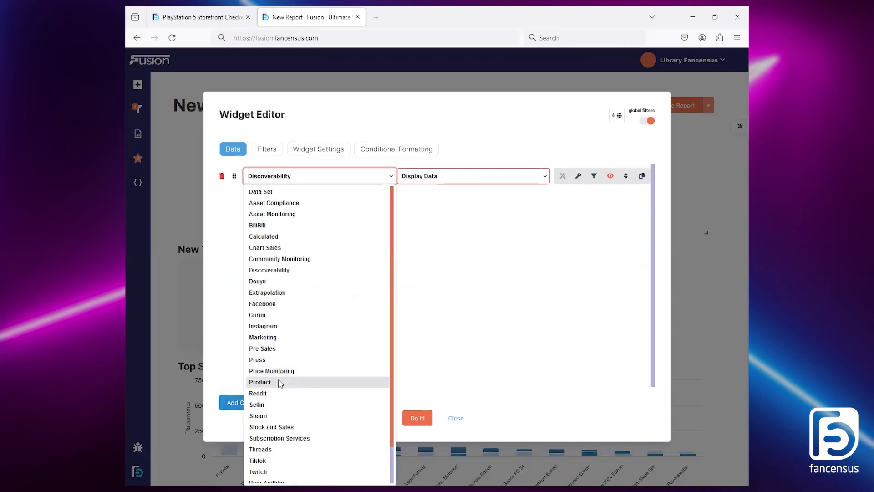
pyautogui.click(280, 382)
pyautogui.click(205, 17)
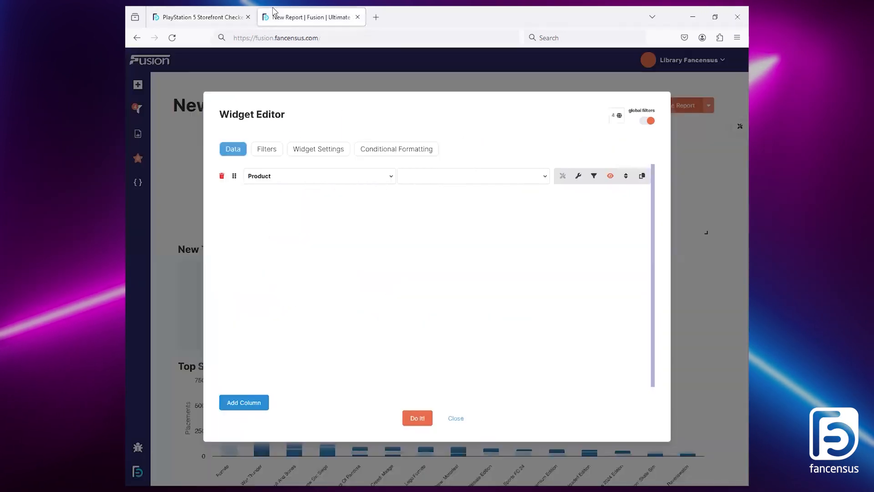
pyautogui.click(275, 11)
pyautogui.click(354, 183)
pyautogui.click(447, 183)
pyautogui.click(447, 327)
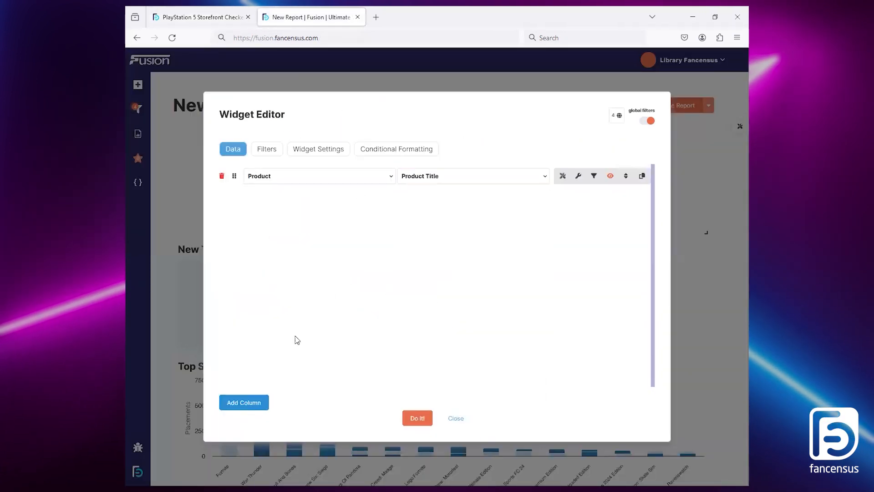
# Step: Add a second table column showing Discoverability, Cost
pyautogui.click(249, 403)
pyautogui.click(304, 199)
pyautogui.click(266, 288)
pyautogui.click(432, 195)
pyautogui.click(549, 244)
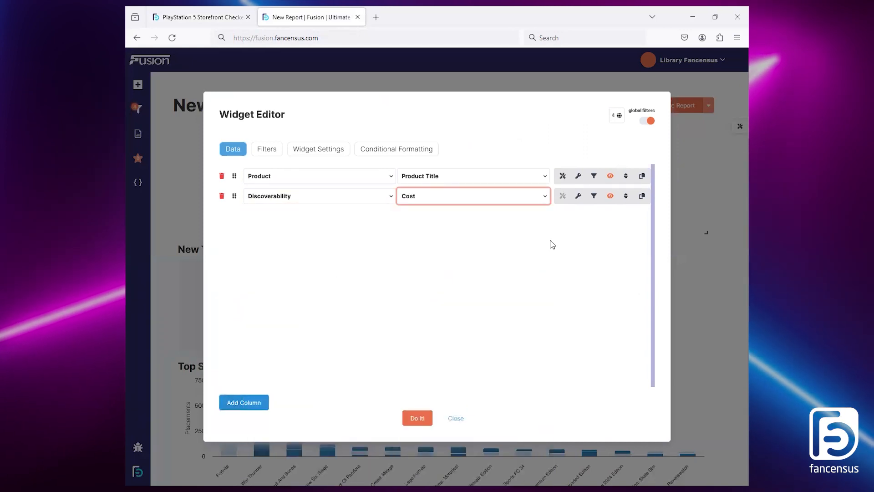
# Step: Title the Cost column Score and set how its values are summarised and formatted
pyautogui.click(578, 196)
pyautogui.click(361, 247)
pyautogui.write('Score')
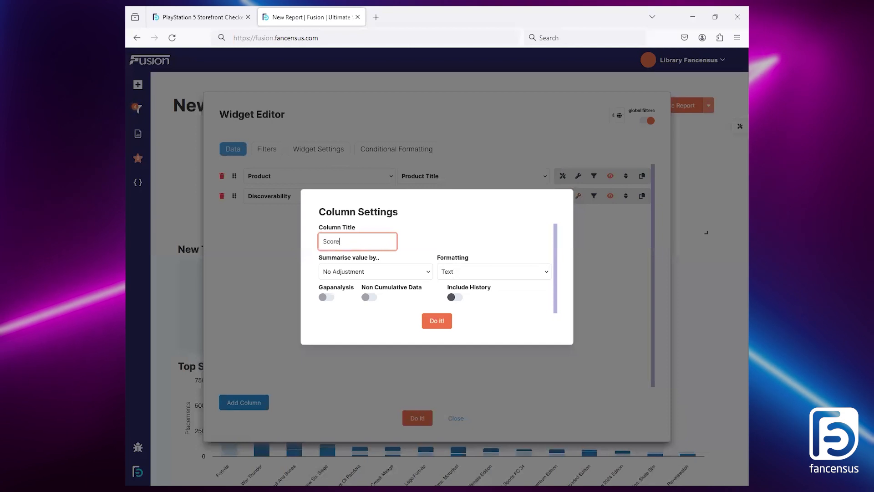
pyautogui.click(365, 268)
pyautogui.click(356, 294)
pyautogui.click(455, 268)
pyautogui.press('Down')
pyautogui.click(438, 322)
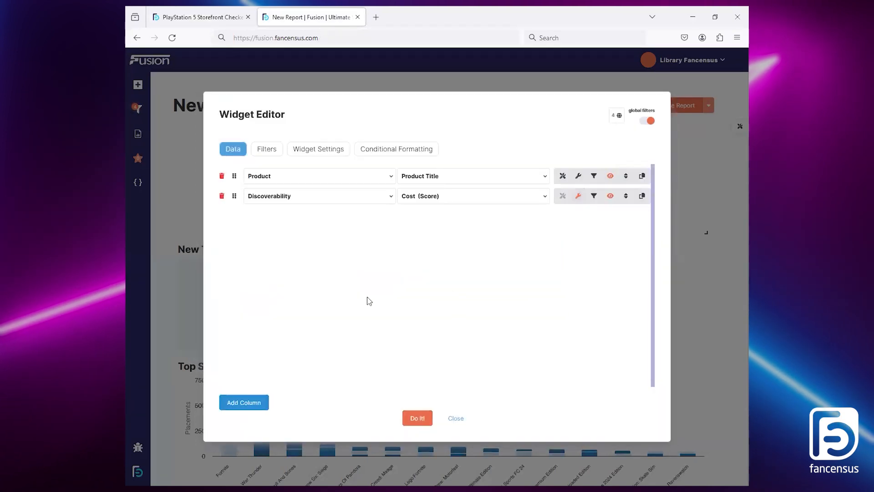
# Step: Add a Calculated, Sort column that ranks the rows by Cost(Score) in descending order
pyautogui.click(244, 403)
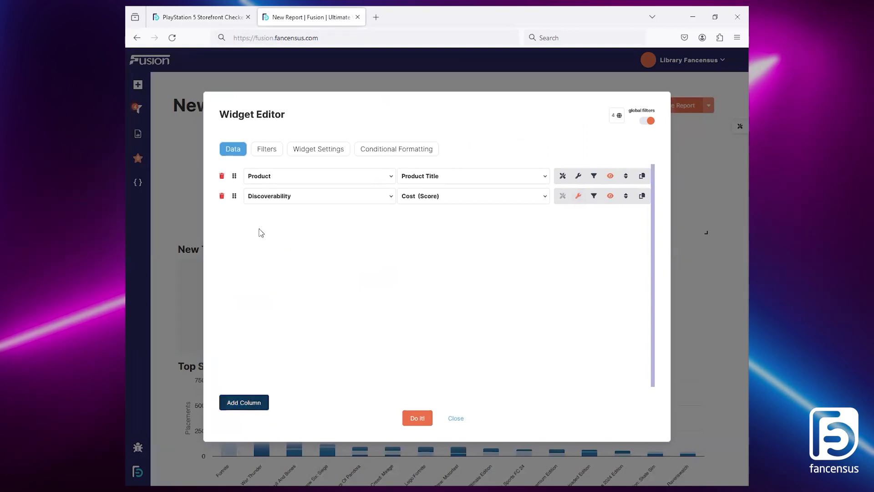
pyautogui.click(271, 217)
pyautogui.click(292, 273)
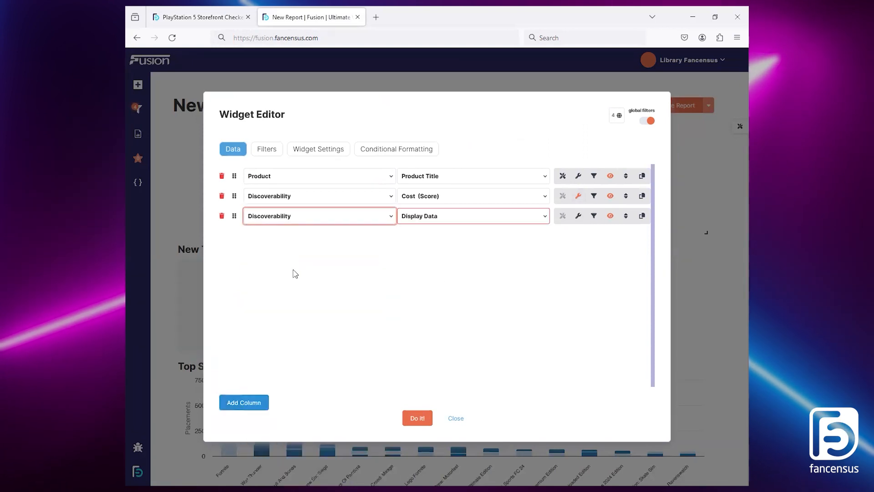
pyautogui.click(444, 220)
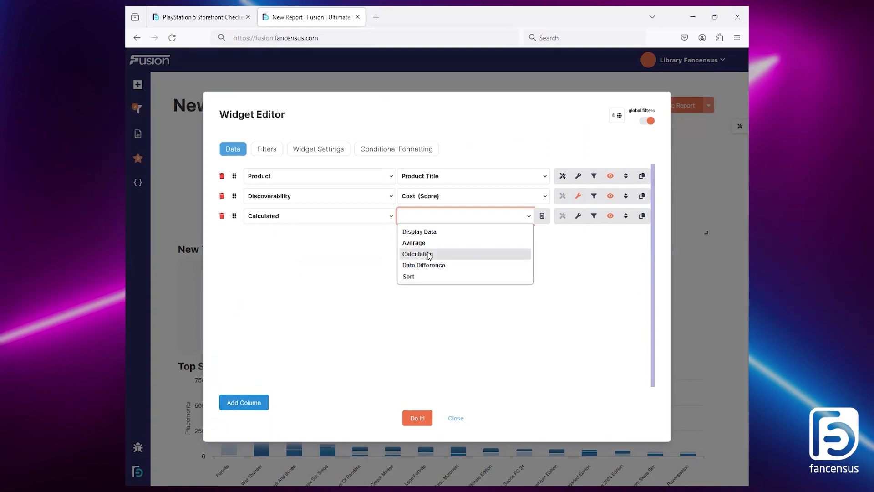
pyautogui.click(421, 276)
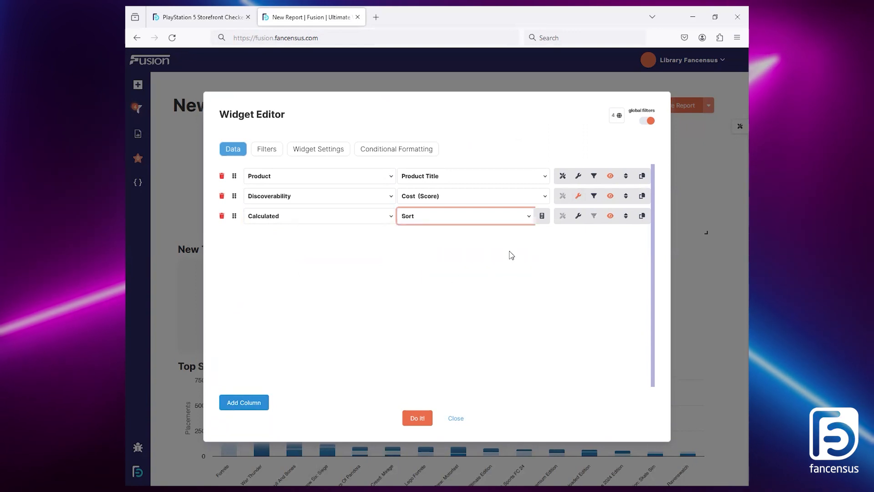
pyautogui.click(541, 215)
pyautogui.click(289, 104)
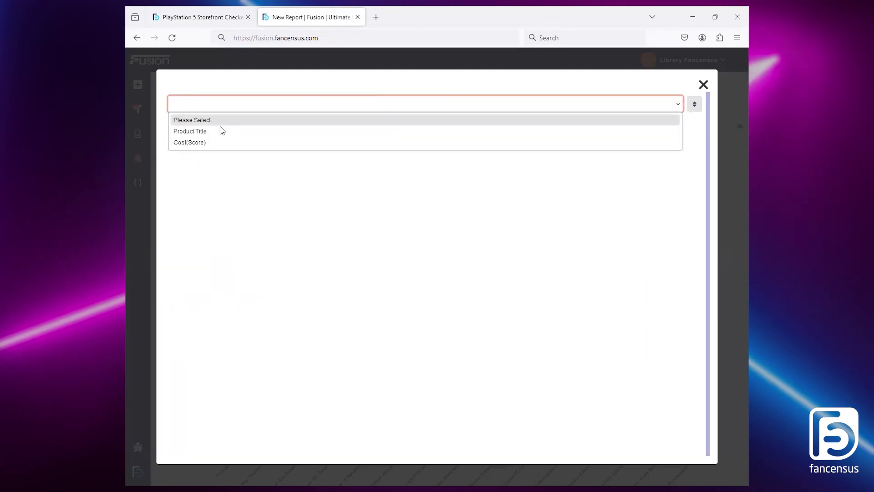
pyautogui.click(213, 143)
pyautogui.click(694, 105)
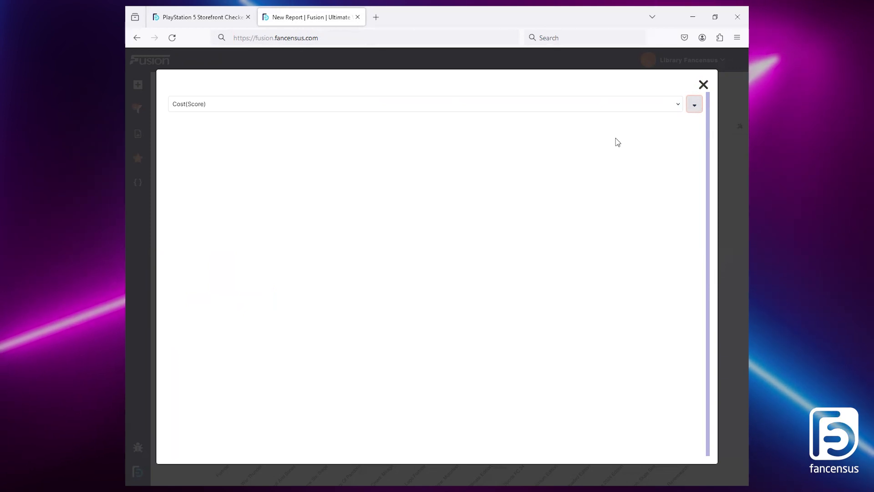
pyautogui.click(703, 84)
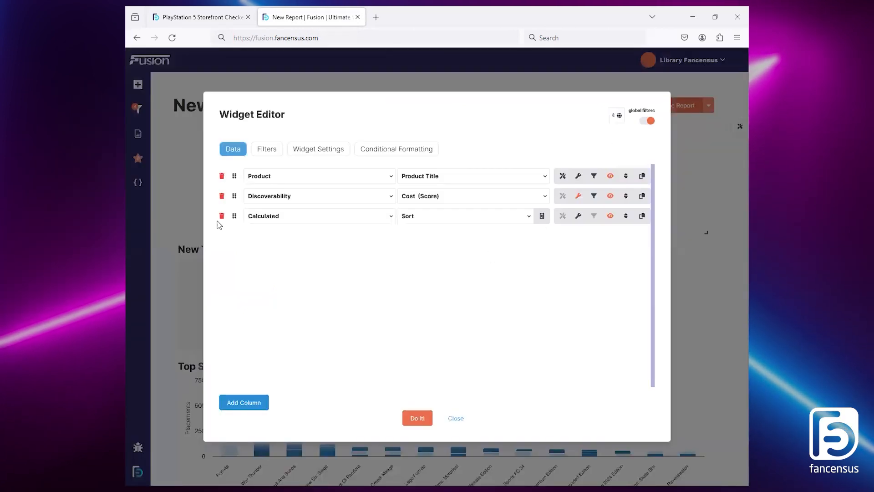
# Step: Move the calculated Sort column ahead of Product Title and title it Rank
pyautogui.moveTo(234, 217); pyautogui.dragTo(236, 175)
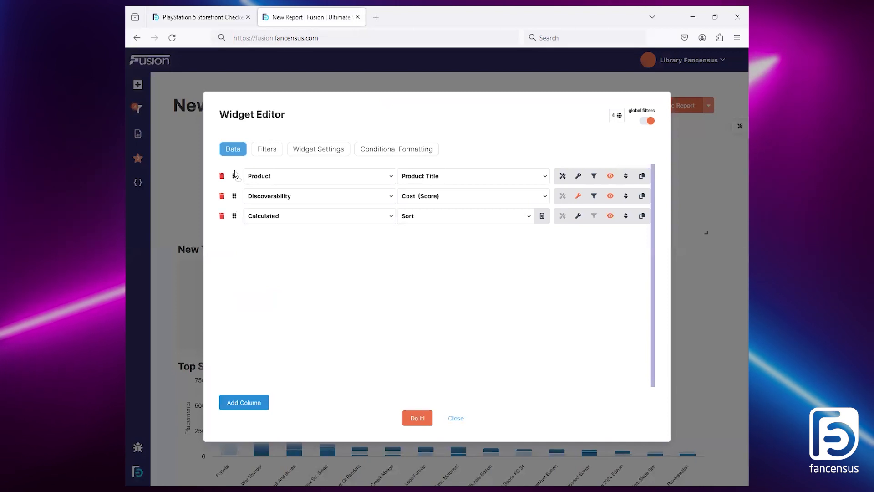
pyautogui.click(578, 178)
pyautogui.click(368, 243)
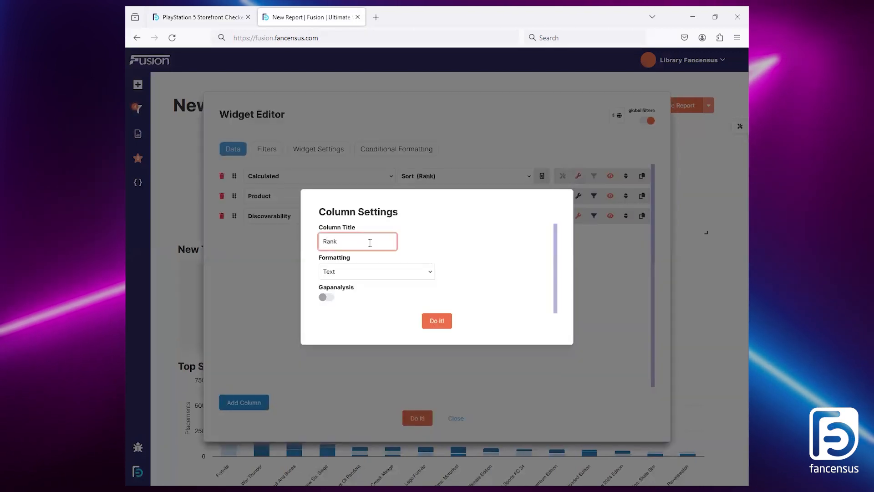
pyautogui.click(378, 275)
pyautogui.click(434, 321)
# Step: Generate the ranked table and make its widget taller, glancing at the reference table for comparison
pyautogui.click(423, 416)
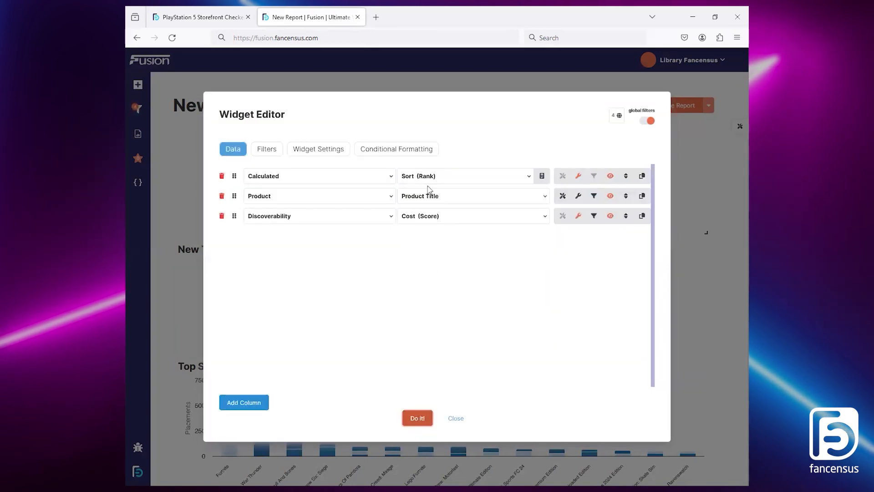
pyautogui.moveTo(436, 350); pyautogui.dragTo(435, 416)
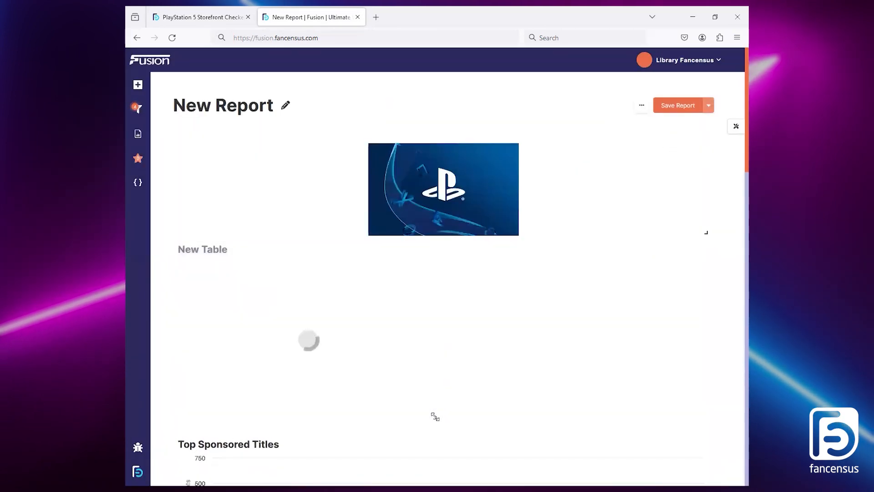
pyautogui.click(186, 11)
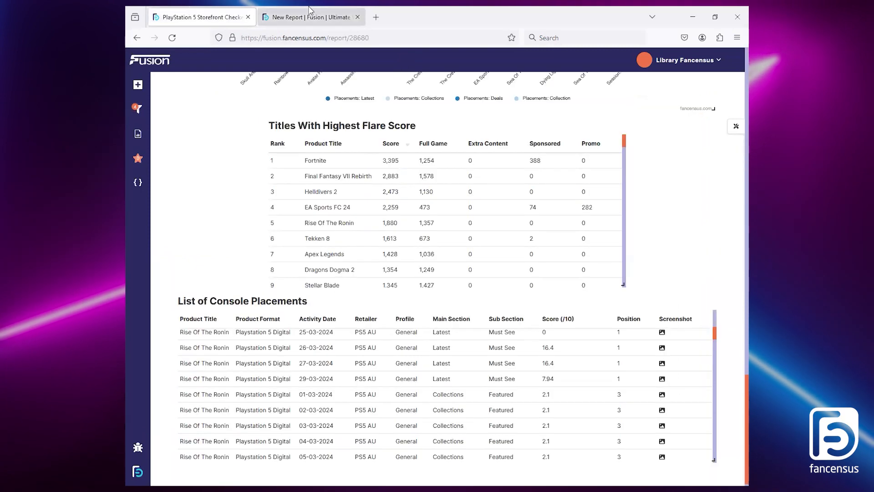
pyautogui.click(340, 14)
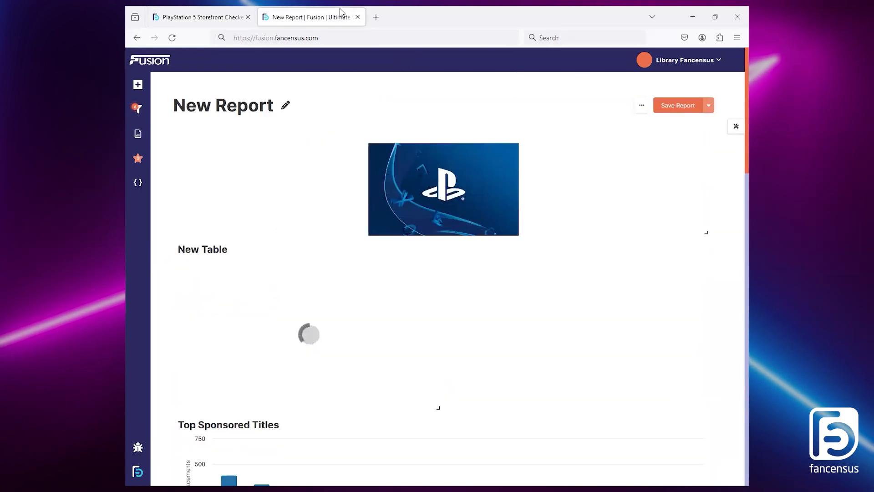
# Step: Examine the Full Game, Extra Content, Sponsored and Promo columns of the reference flare score table, and check the generated table
pyautogui.click(201, 11)
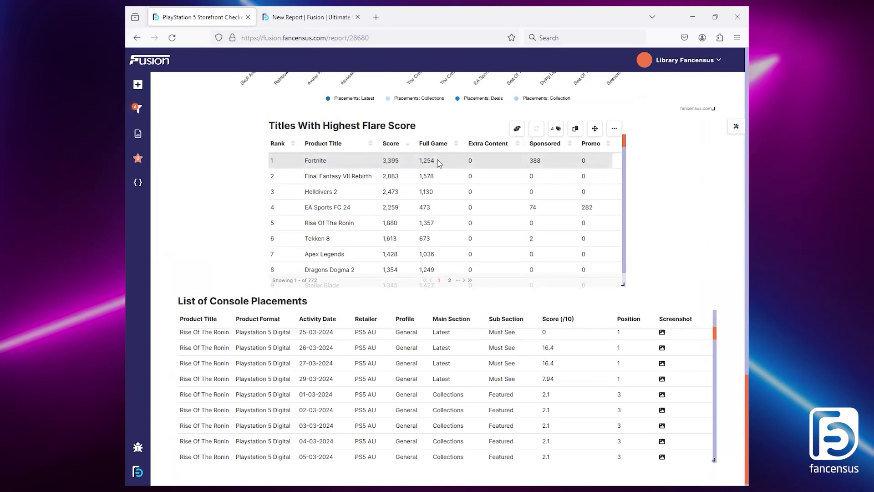
pyautogui.scroll(-3, 546, 164)
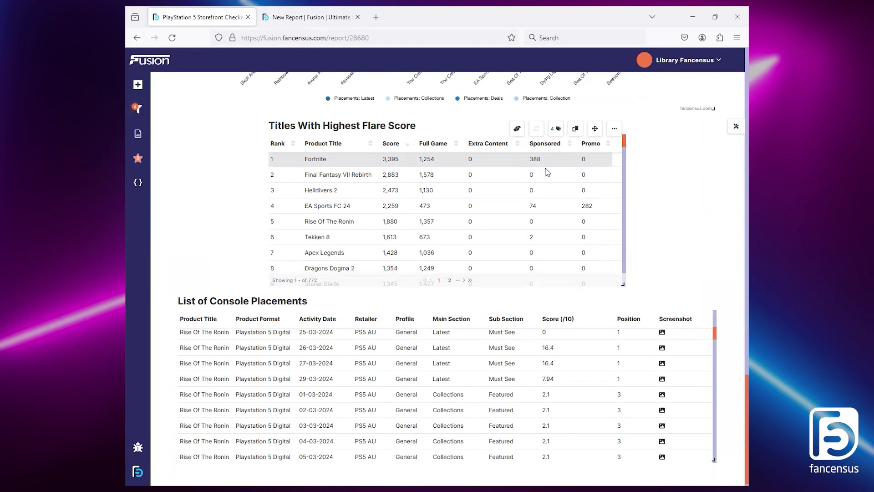
pyautogui.scroll(1, 537, 171)
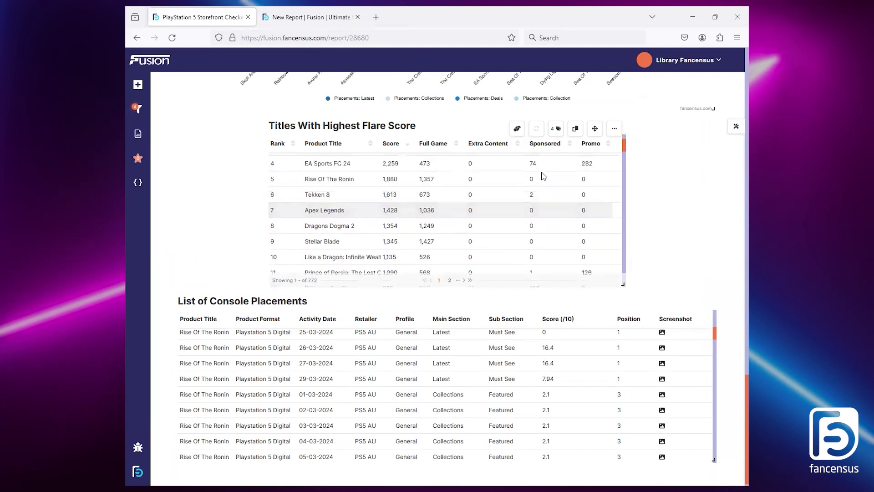
pyautogui.scroll(-2, 503, 185)
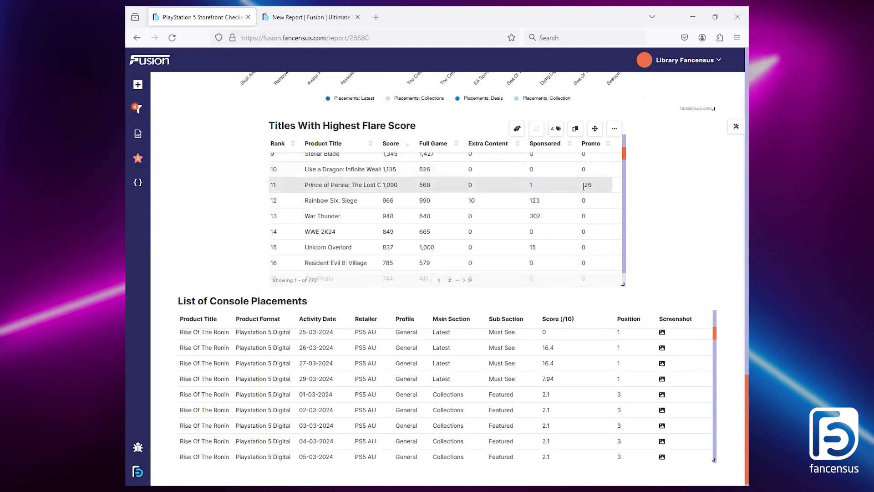
pyautogui.scroll(2, 583, 186)
pyautogui.hotkey('ctrl', 'Tab')
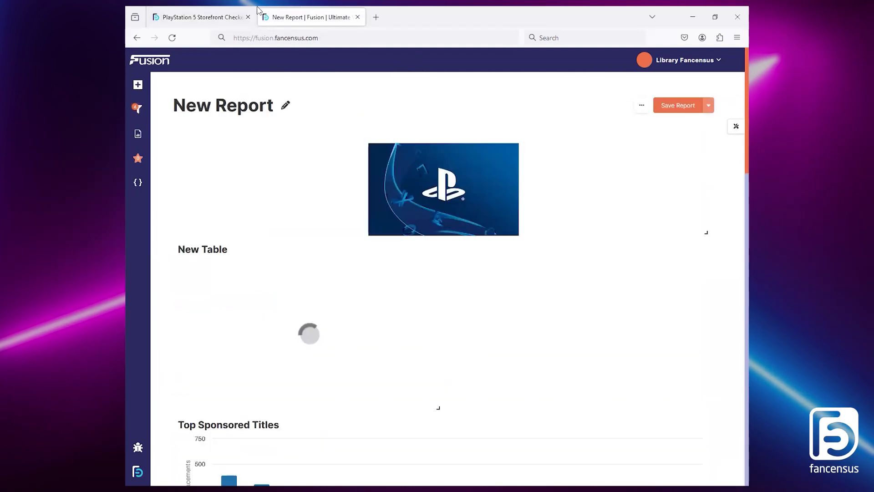
pyautogui.click(207, 9)
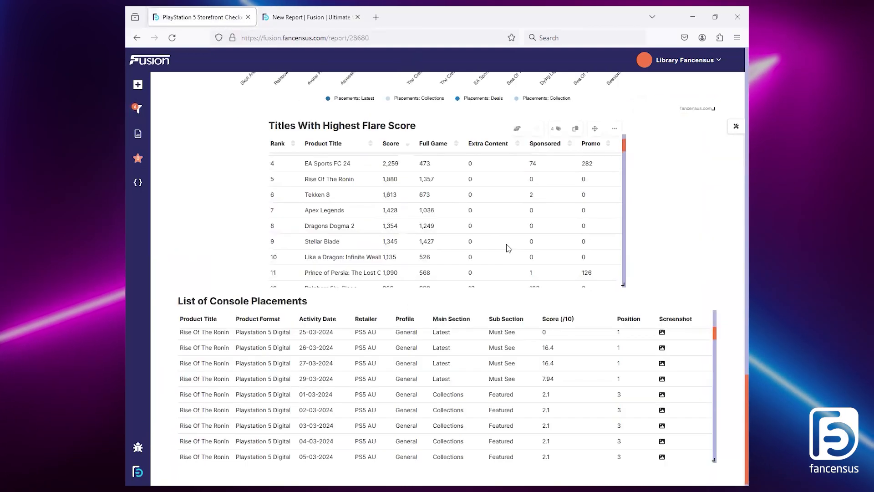
pyautogui.scroll(2, 494, 218)
pyautogui.hotkey('ctrl', 'Tab')
pyautogui.moveTo(424, 264)
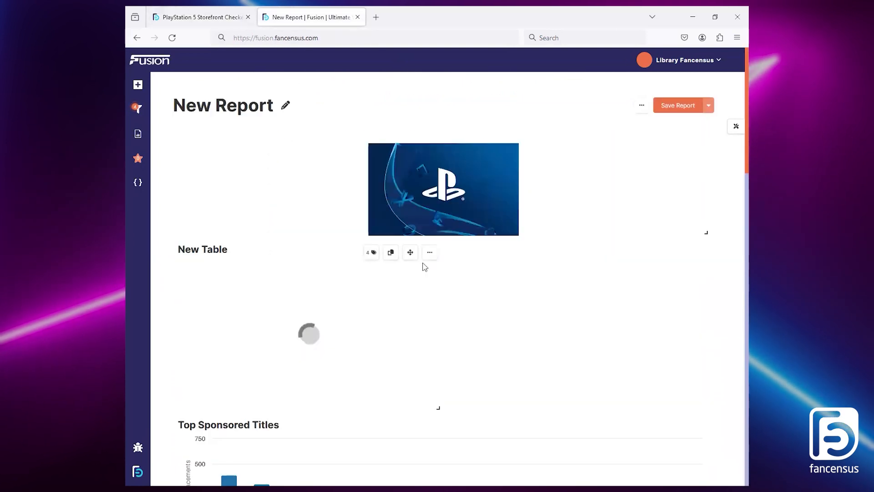
pyautogui.moveTo(371, 256)
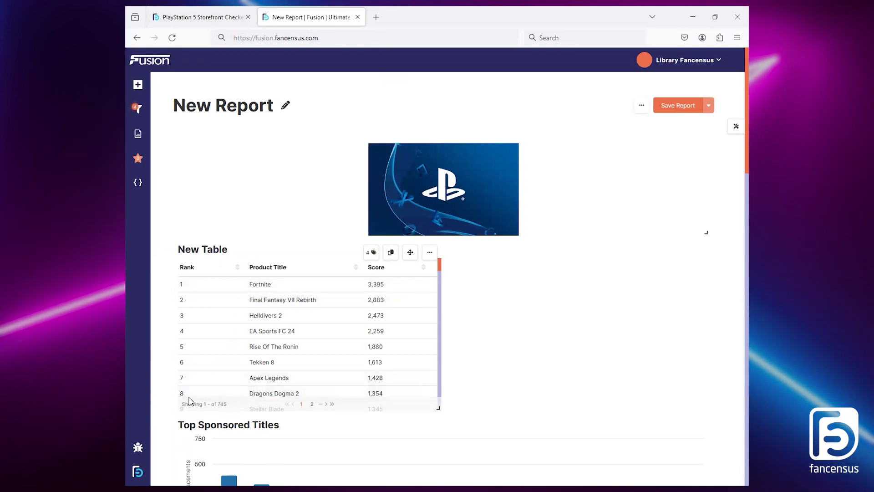
# Step: Reopen the ranked table's input for editing and add a Discoverability, Cost column after the Score column
pyautogui.click(429, 252)
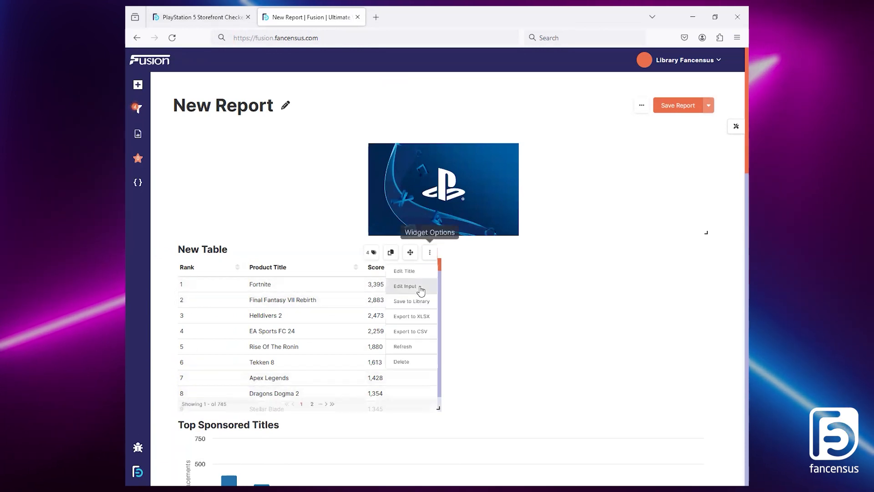
pyautogui.click(419, 287)
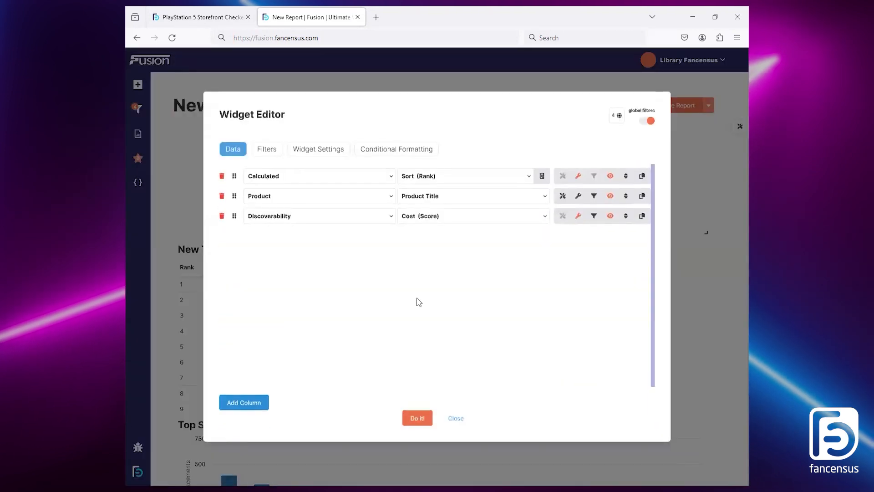
pyautogui.click(259, 406)
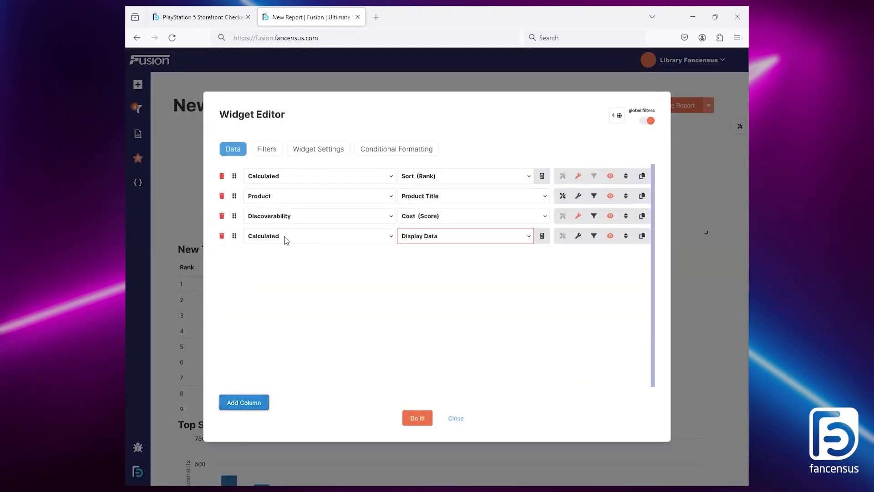
pyautogui.click(285, 237)
pyautogui.click(311, 329)
pyautogui.click(466, 236)
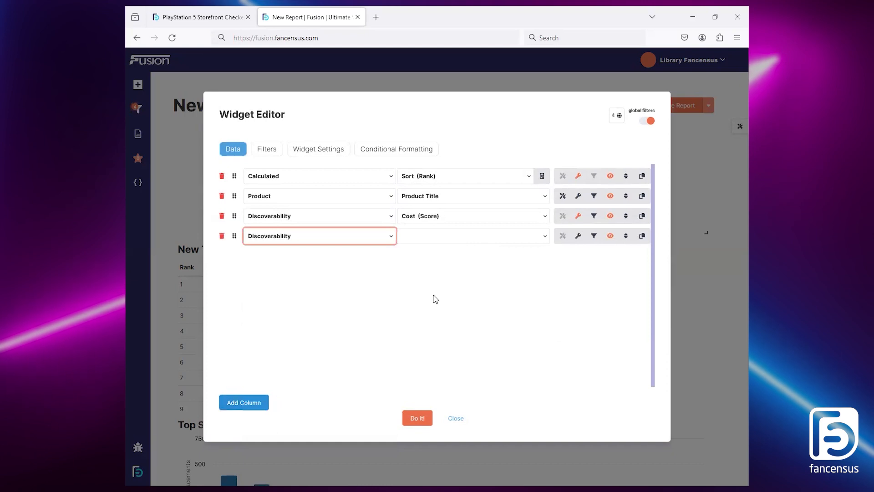
pyautogui.click(422, 330)
# Step: Title the added Cost column Full Game, summarise it by SUM and format it as Numeric
pyautogui.click(578, 236)
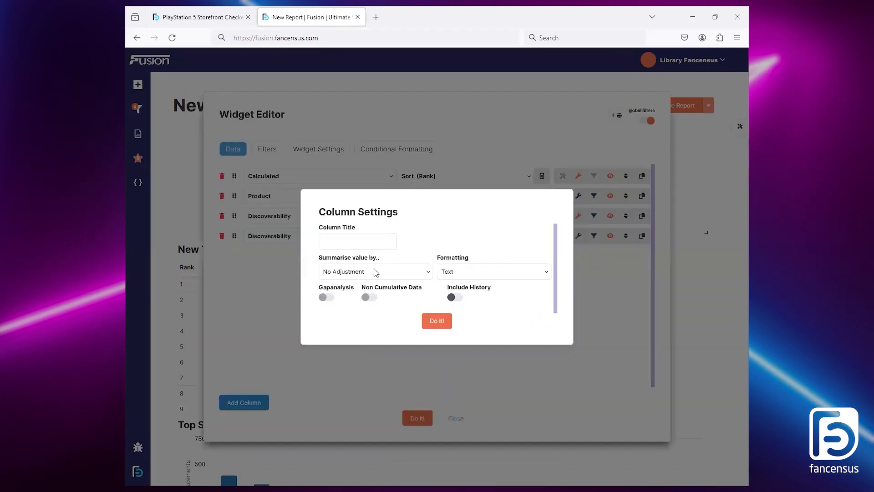
pyautogui.click(365, 270)
pyautogui.click(349, 235)
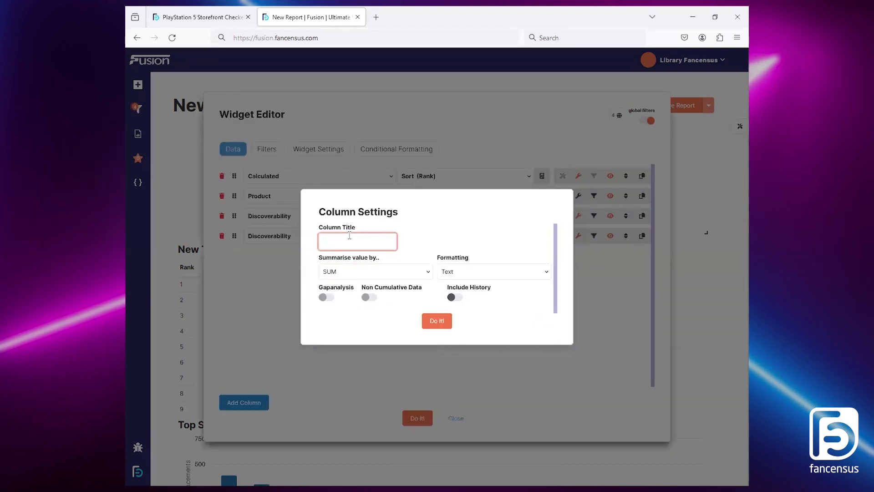
pyautogui.write('Full Game')
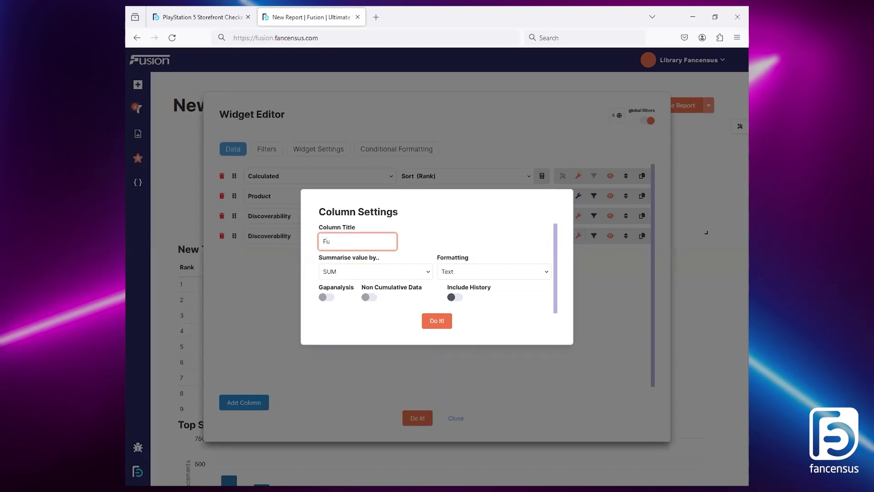
pyautogui.click(504, 270)
pyautogui.click(484, 293)
pyautogui.click(449, 322)
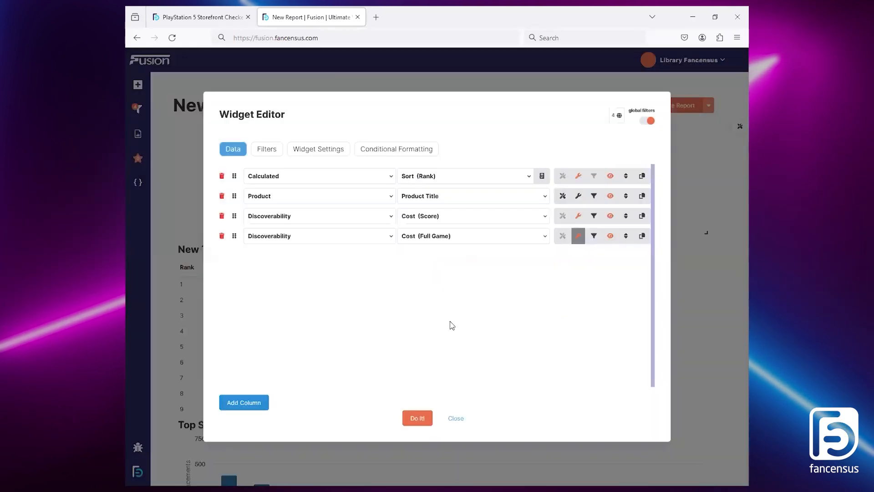
# Step: Filter the Full Game column to include only the Discoverability Placement Feature value FG
pyautogui.click(593, 236)
pyautogui.click(289, 368)
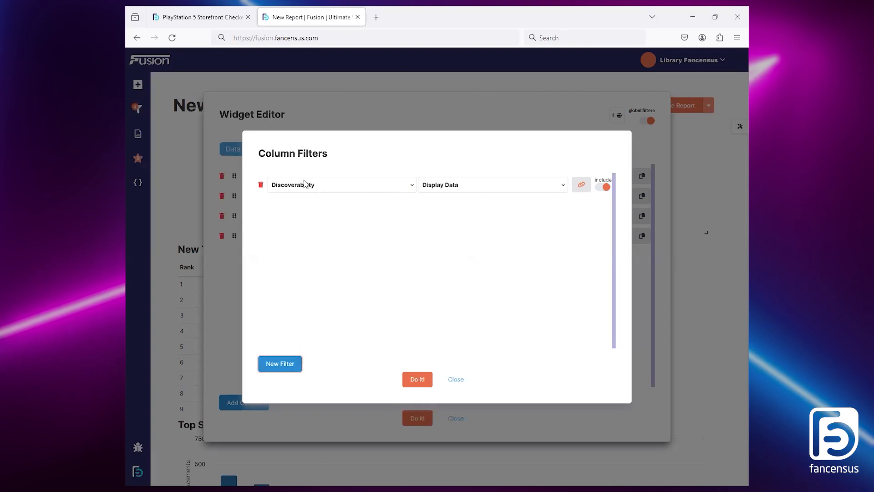
pyautogui.click(482, 187)
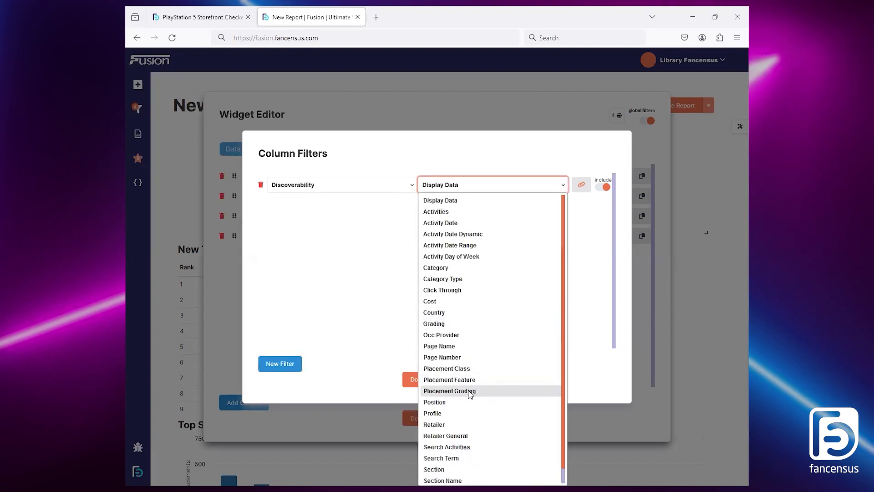
pyautogui.click(462, 377)
pyautogui.click(276, 261)
pyautogui.click(417, 379)
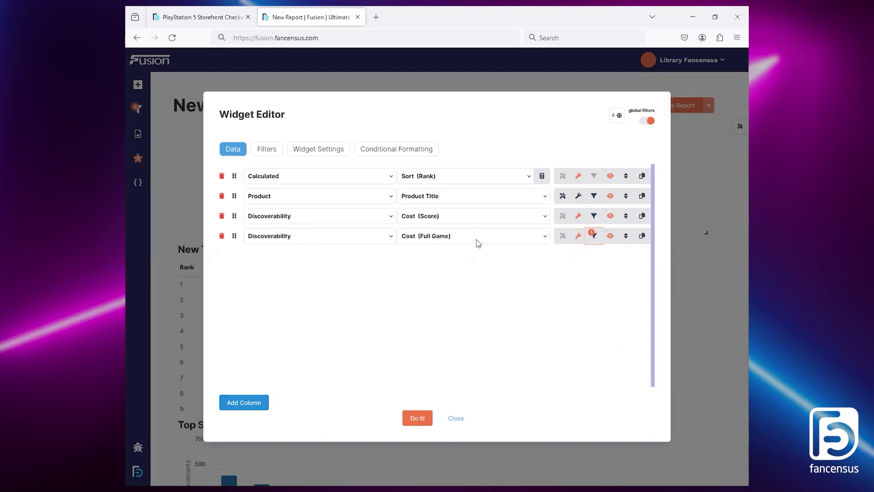
# Step: Duplicate the Full Game column and change the copy's Placement Feature filter from FG to PROMO
pyautogui.click(642, 236)
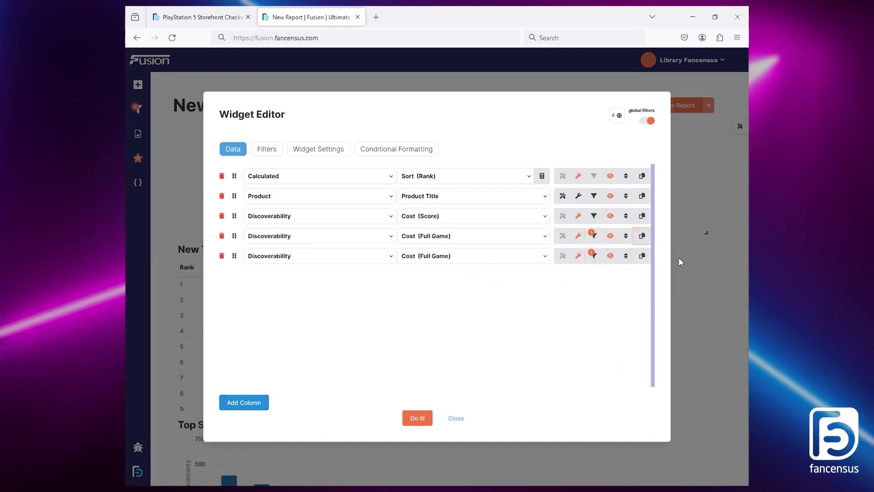
pyautogui.click(593, 255)
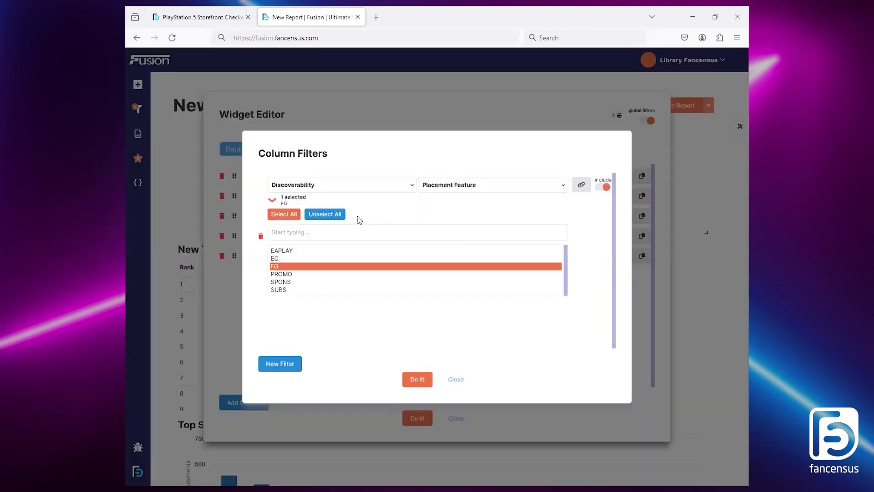
pyautogui.click(288, 266)
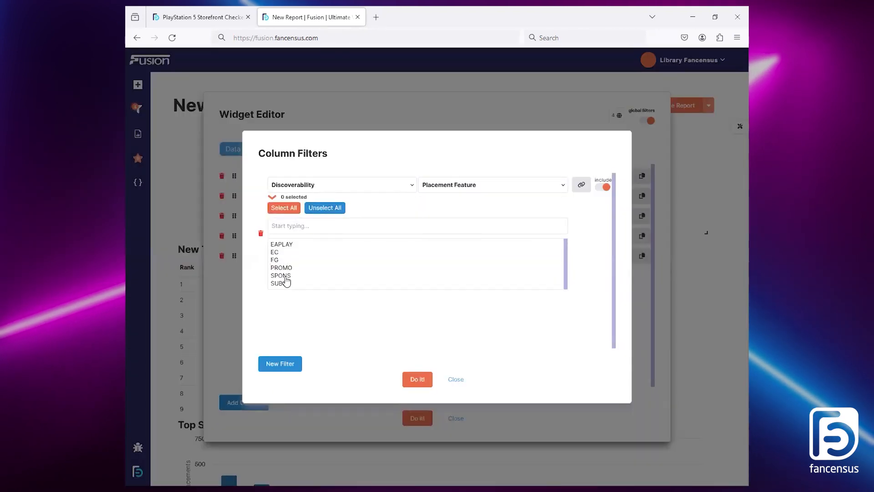
pyautogui.click(288, 268)
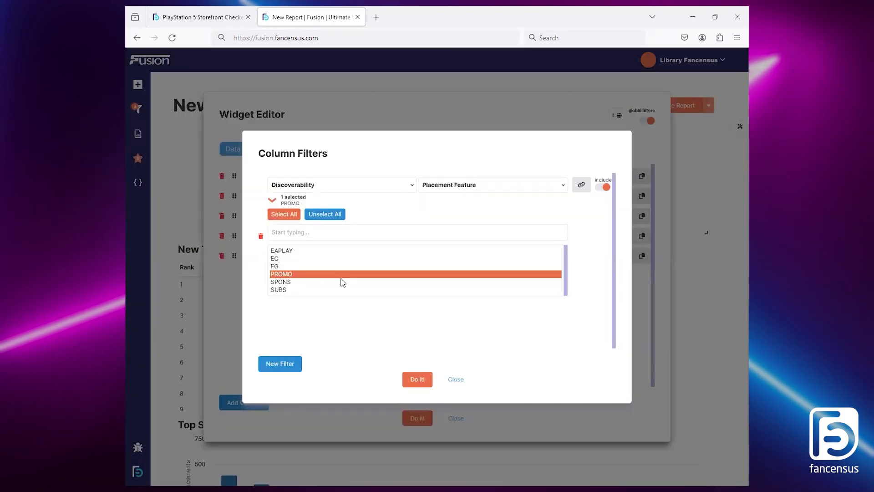
pyautogui.click(415, 380)
# Step: Retitle the duplicated Cost column Promo and check its Placement Feature filter
pyautogui.click(582, 257)
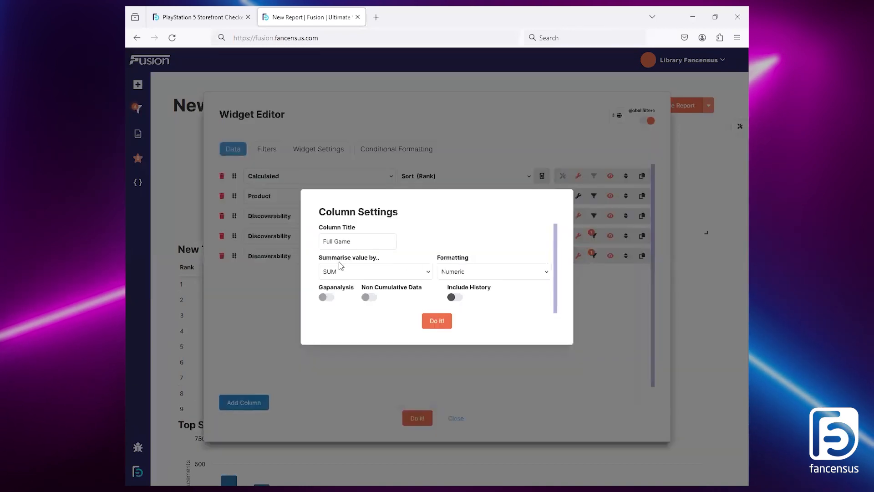
pyautogui.tripleClick(344, 241)
pyautogui.write('Promo')
pyautogui.click(436, 321)
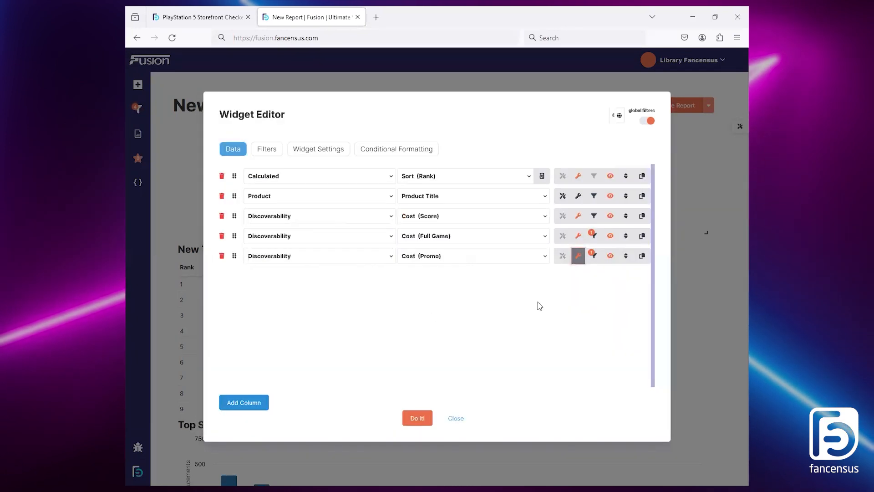
pyautogui.click(593, 254)
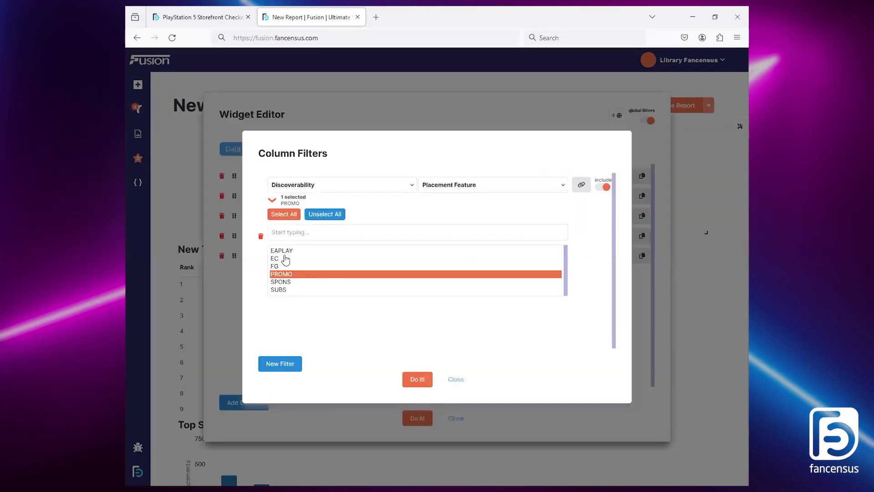
pyautogui.click(455, 380)
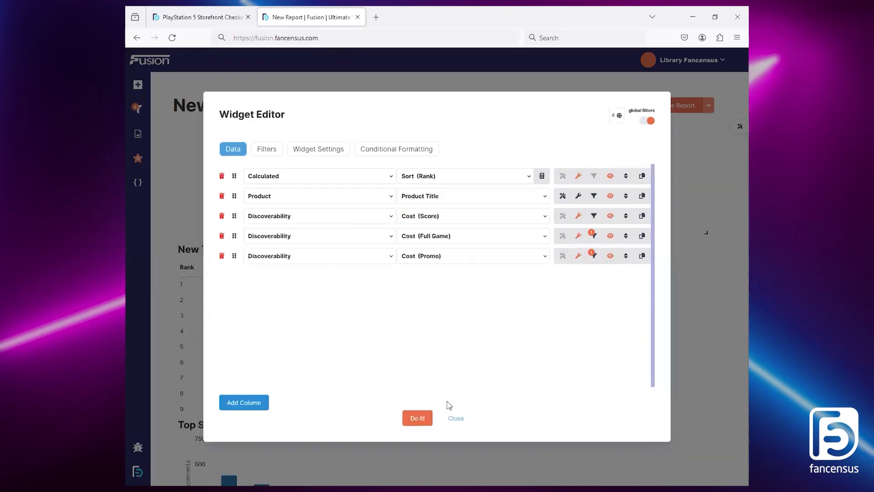
# Step: Set the table's widget title to Final Table and regenerate the table
pyautogui.click(312, 149)
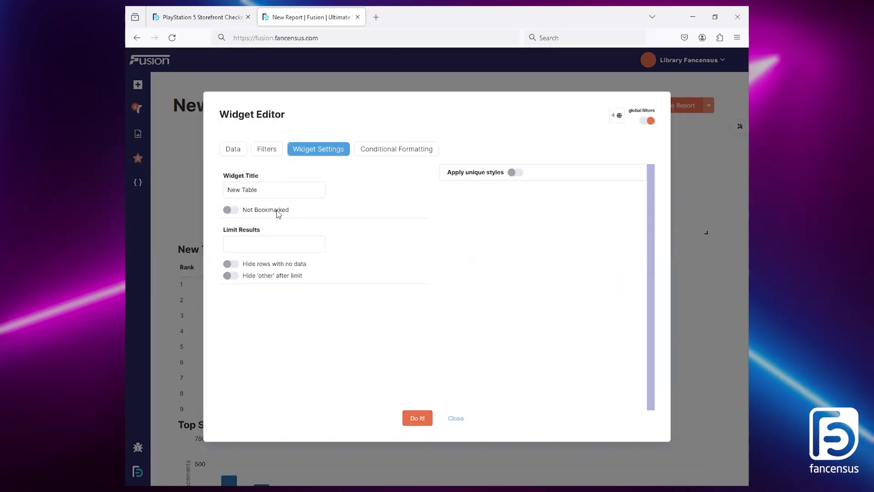
pyautogui.moveTo(229, 185); pyautogui.dragTo(284, 191)
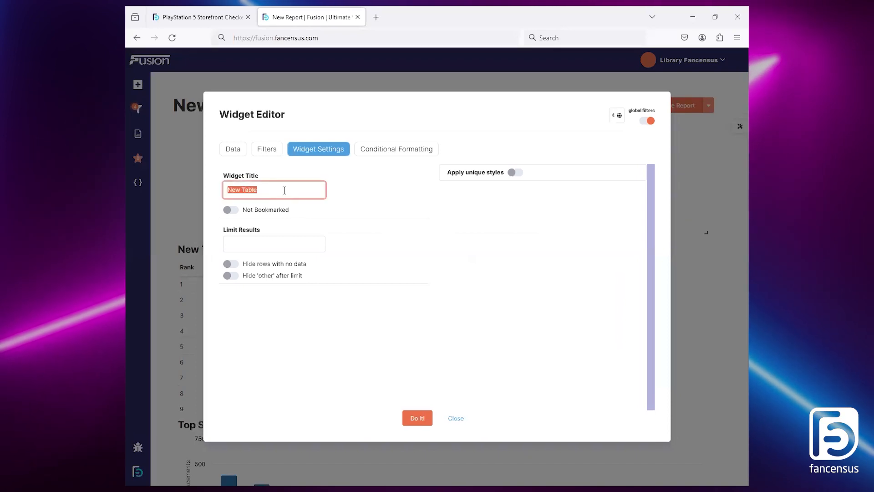
pyautogui.write('Final')
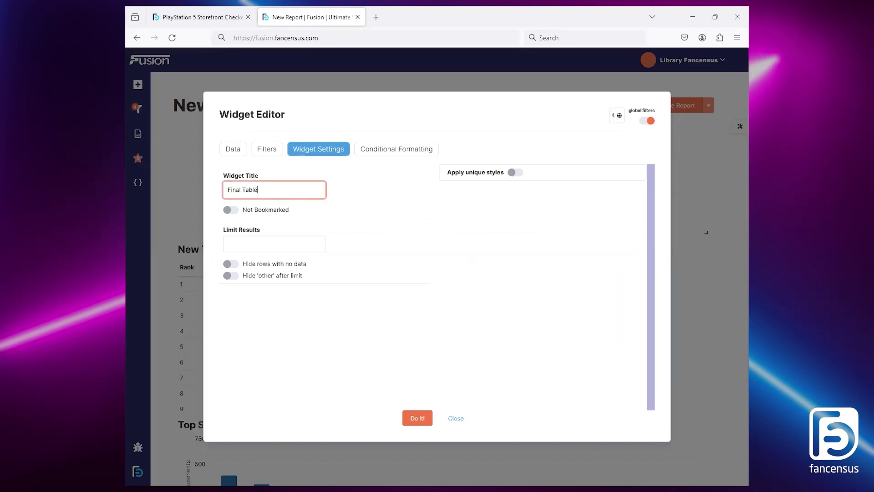
pyautogui.click(417, 417)
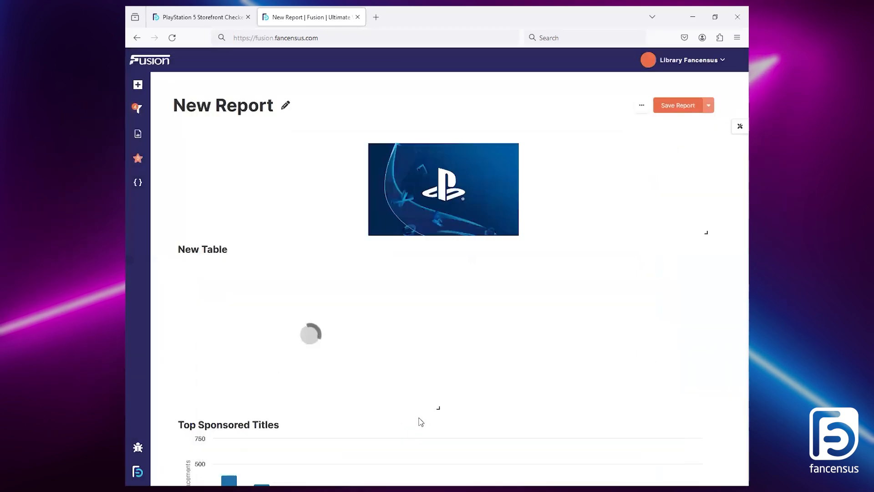
# Step: Examine the List of Console Placements table in the reference report, then return to the new report
pyautogui.scroll(-1, 449, 326)
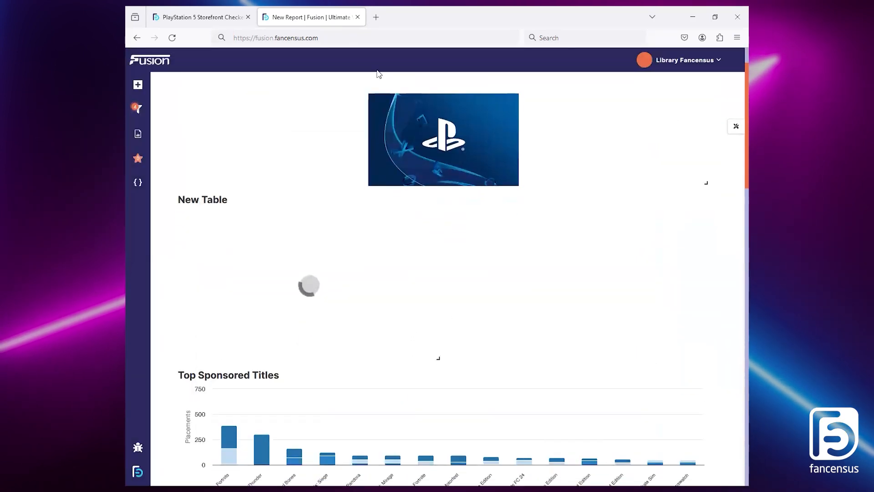
pyautogui.click(218, 11)
pyautogui.scroll(-1, 255, 346)
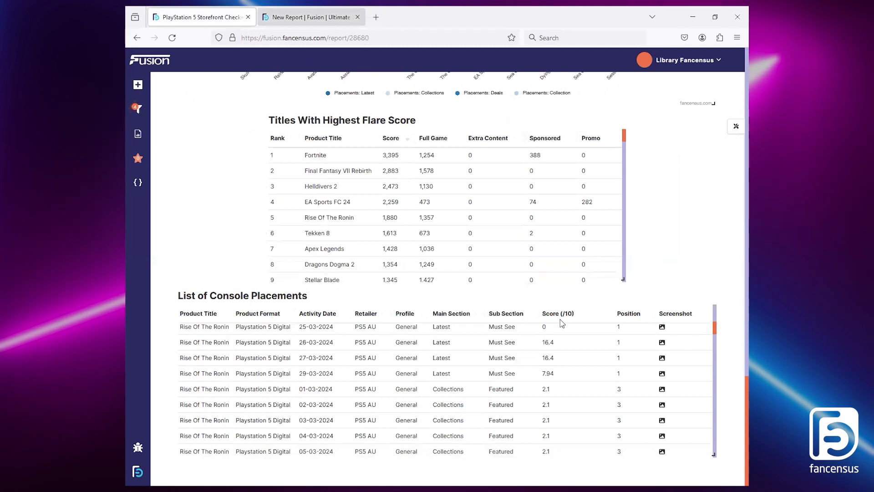
pyautogui.click(302, 14)
# Step: Filter the widget library by the Discoverability data source, browse the matching widgets and close the library
pyautogui.click(143, 183)
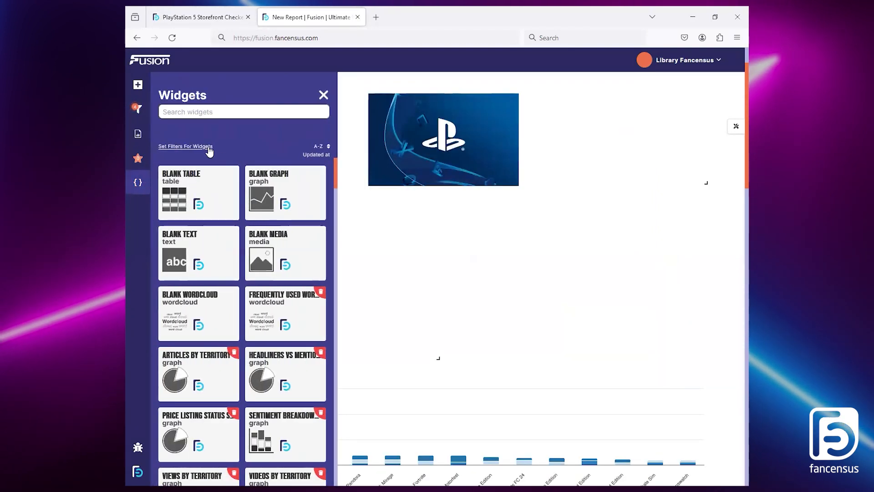
pyautogui.click(164, 146)
pyautogui.click(207, 195)
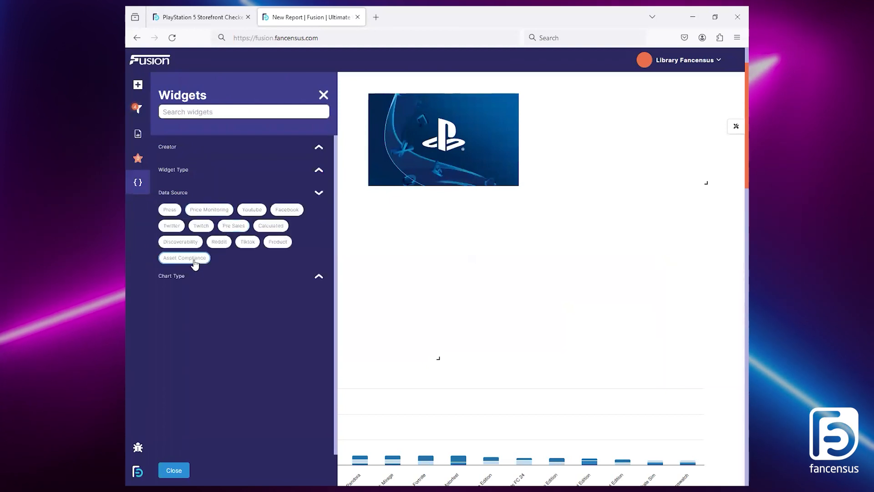
pyautogui.click(180, 242)
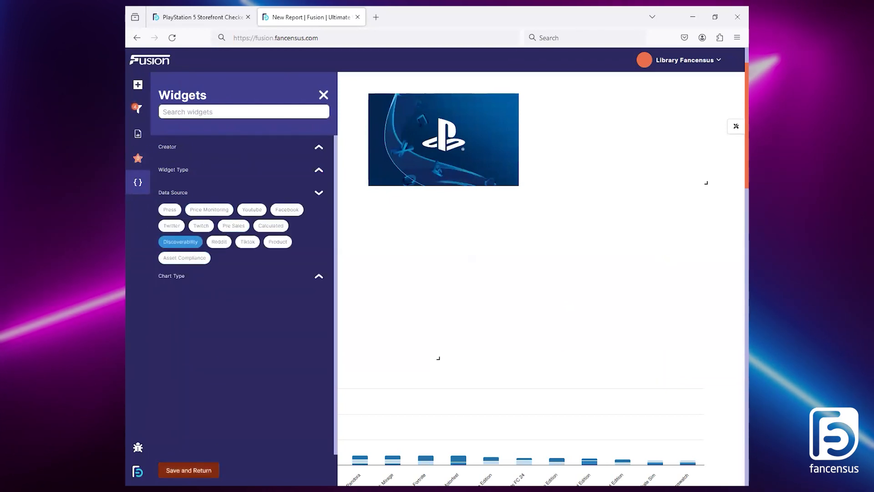
pyautogui.click(196, 469)
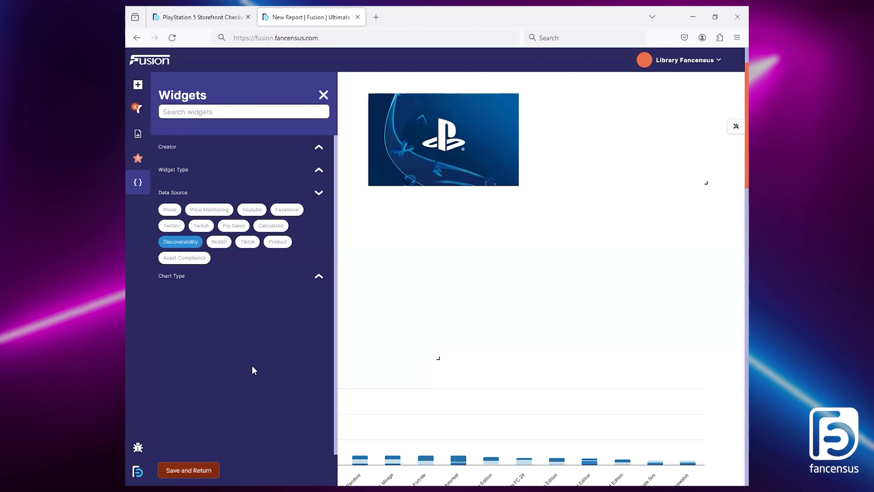
pyautogui.scroll(-2, 207, 321)
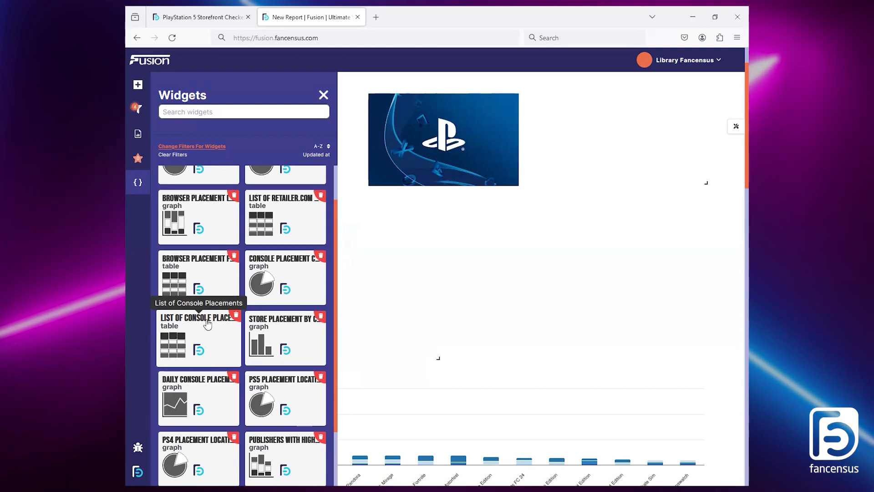
pyautogui.click(323, 94)
pyautogui.scroll(-5, 632, 257)
pyautogui.scroll(4, 627, 256)
# Step: Clear the widget library filters, add a blank table to the report and widen it to the full report width
pyautogui.click(138, 182)
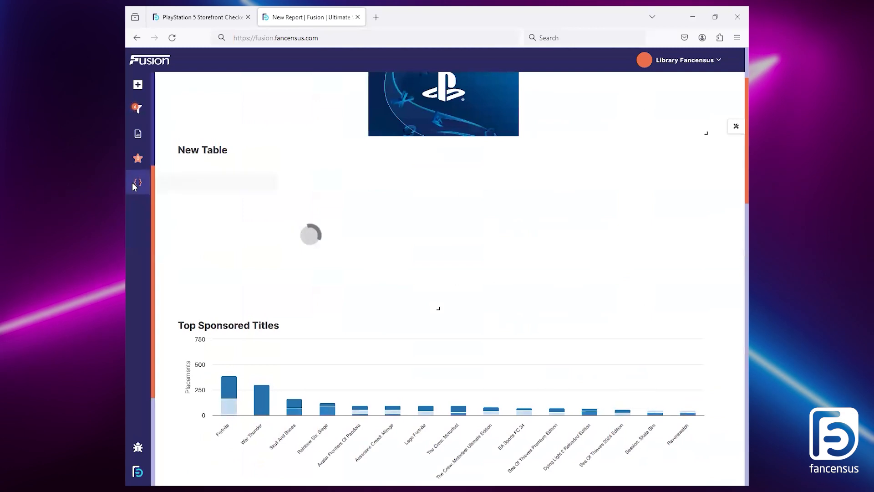
pyautogui.click(177, 154)
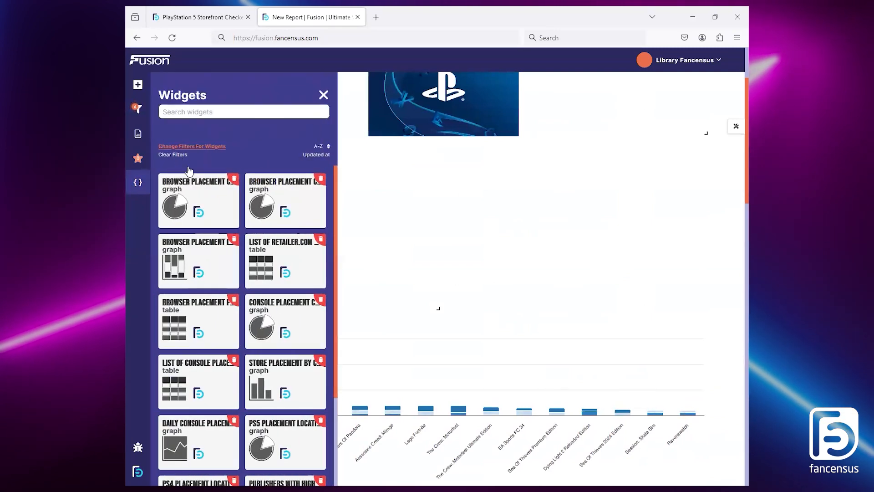
pyautogui.click(198, 203)
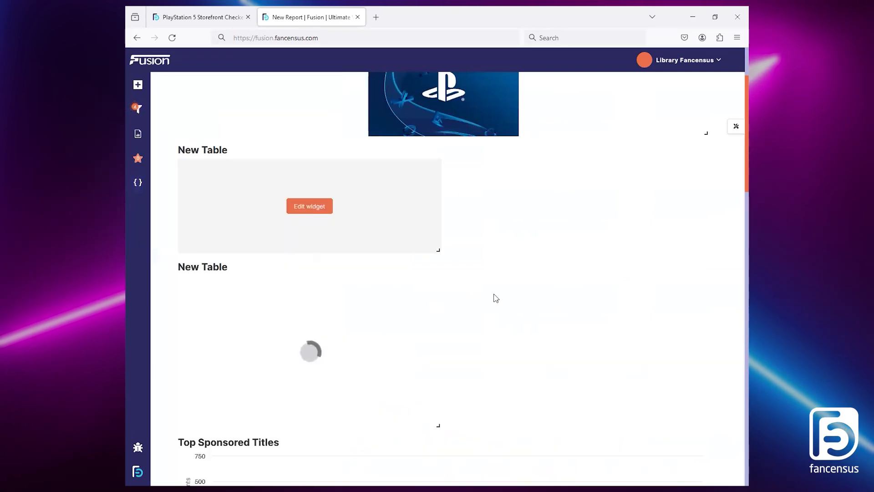
pyautogui.moveTo(438, 250); pyautogui.dragTo(729, 288)
# Step: Open the blank full-width table in the widget editor and add a Product column showing Product Title
pyautogui.click(445, 225)
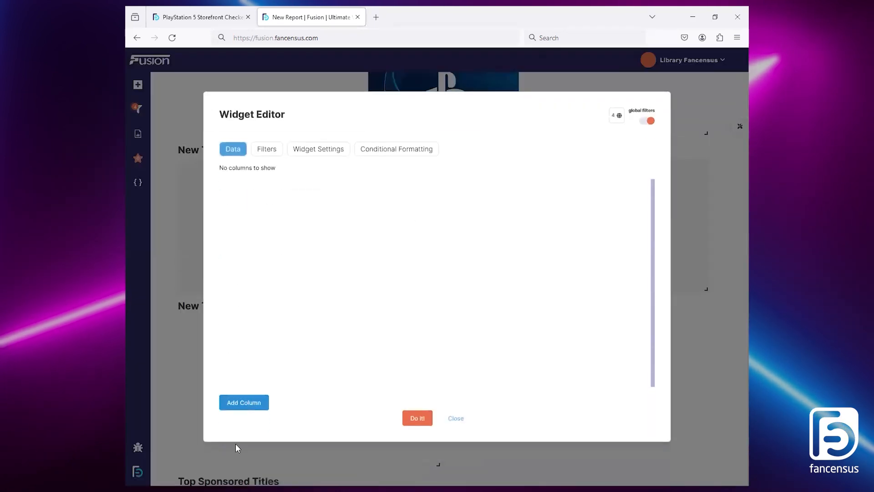
pyautogui.click(256, 396)
pyautogui.click(335, 179)
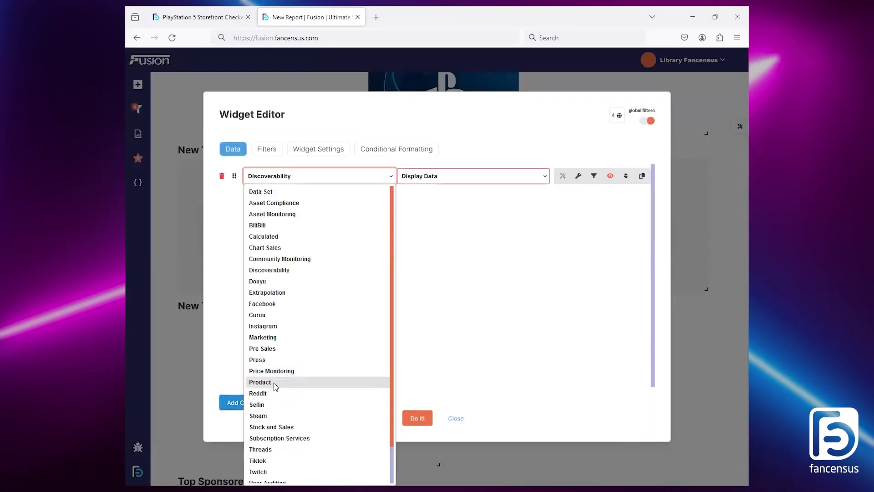
pyautogui.click(274, 384)
pyautogui.click(433, 327)
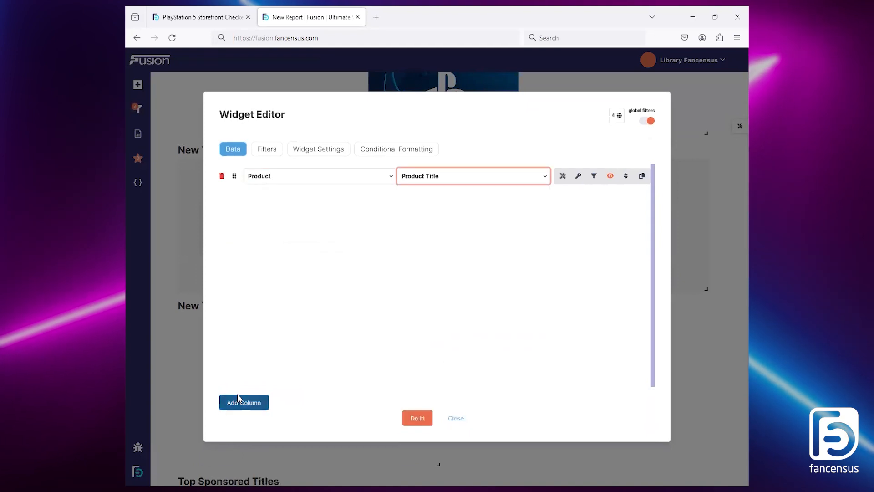
# Step: Check the column order in the reference report and add a Product column showing Product Format
pyautogui.click(200, 16)
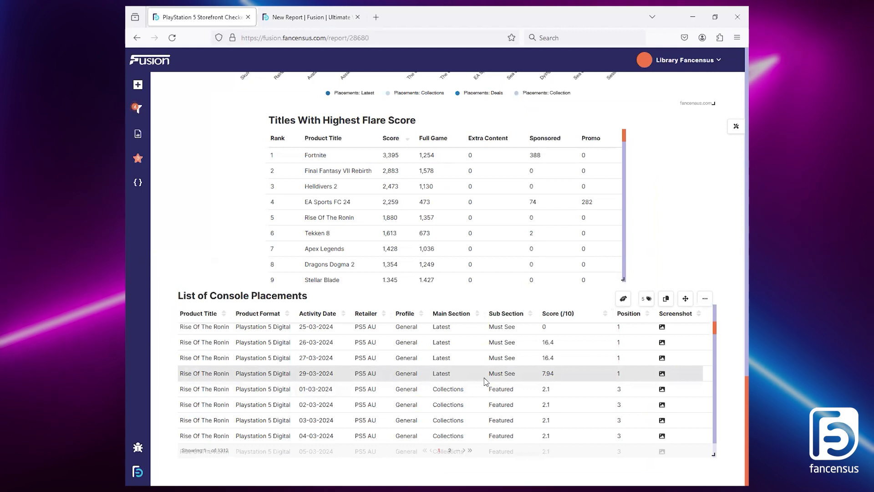
pyautogui.click(309, 17)
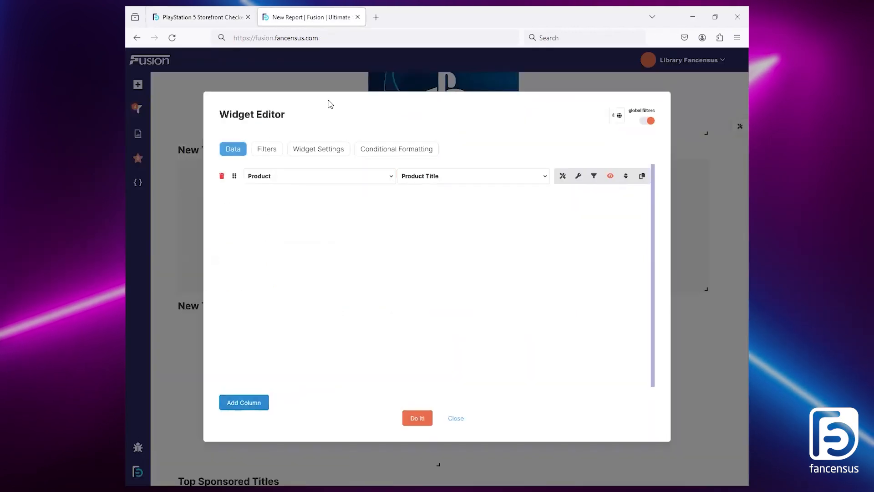
pyautogui.click(246, 403)
pyautogui.click(435, 202)
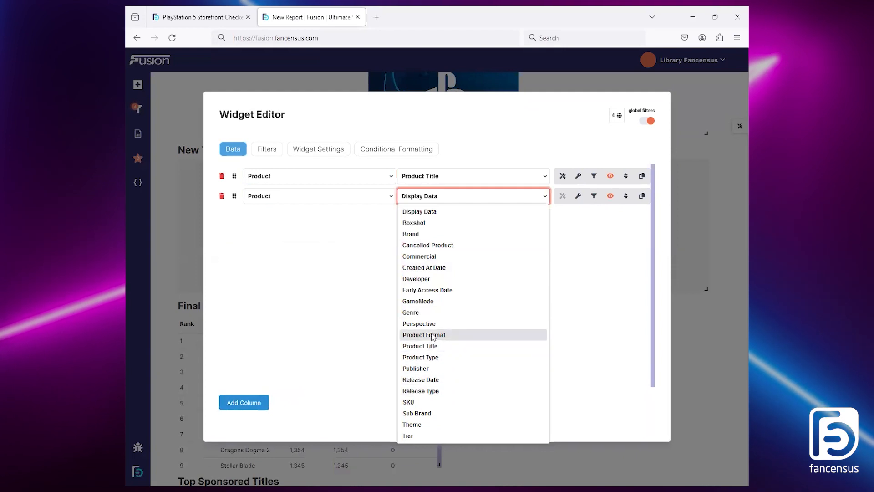
pyautogui.click(425, 335)
# Step: Add a Discoverability column showing Activity Date and set its field format to Full Date (UK)
pyautogui.click(260, 402)
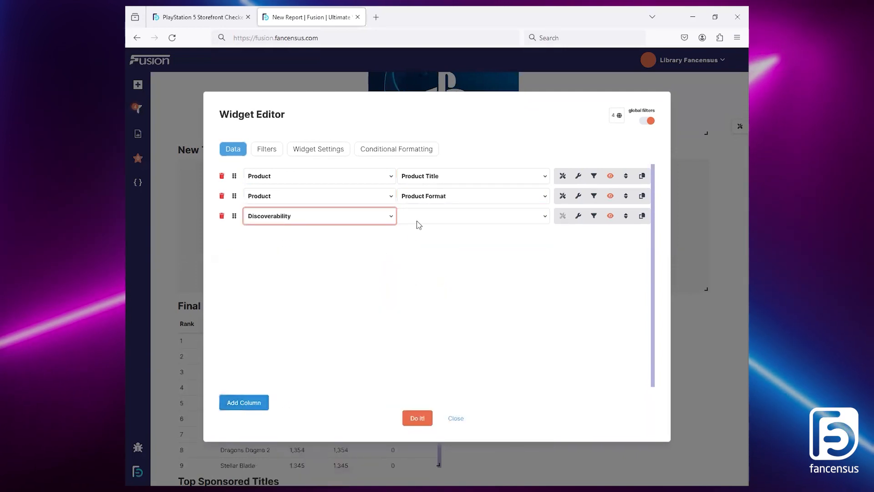
pyautogui.click(417, 218)
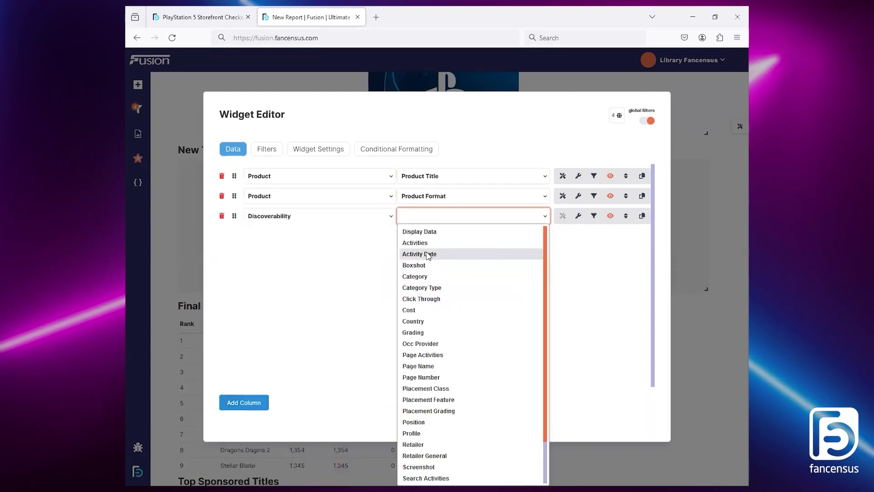
pyautogui.click(428, 254)
pyautogui.click(565, 217)
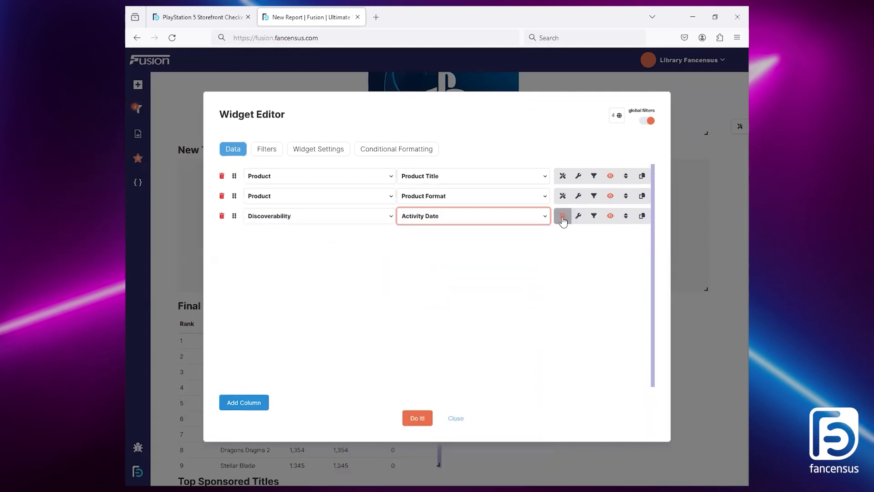
pyautogui.click(470, 269)
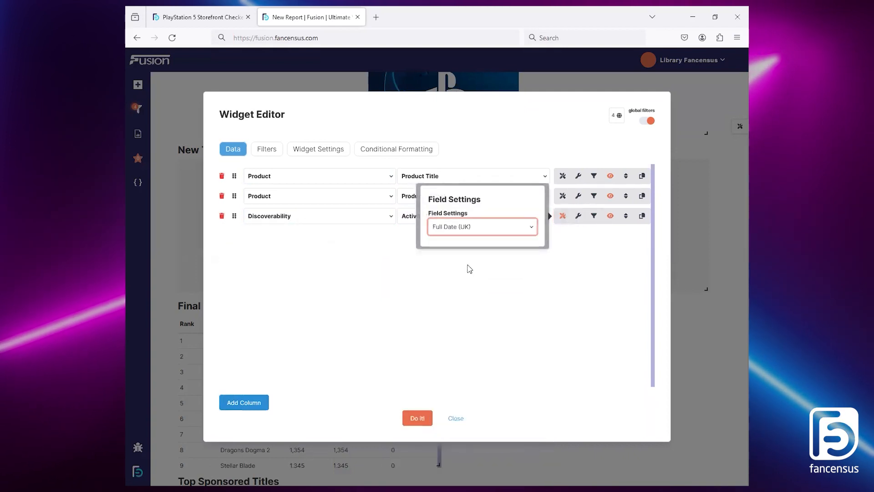
pyautogui.click(476, 230)
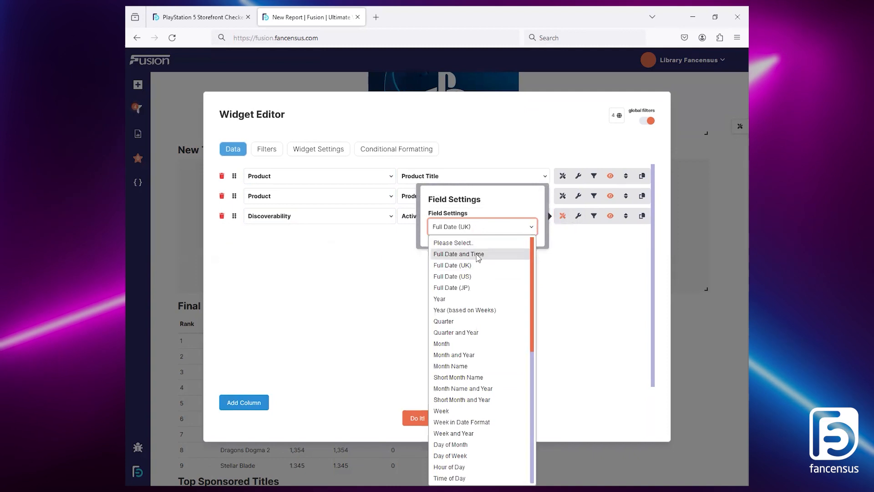
pyautogui.click(384, 307)
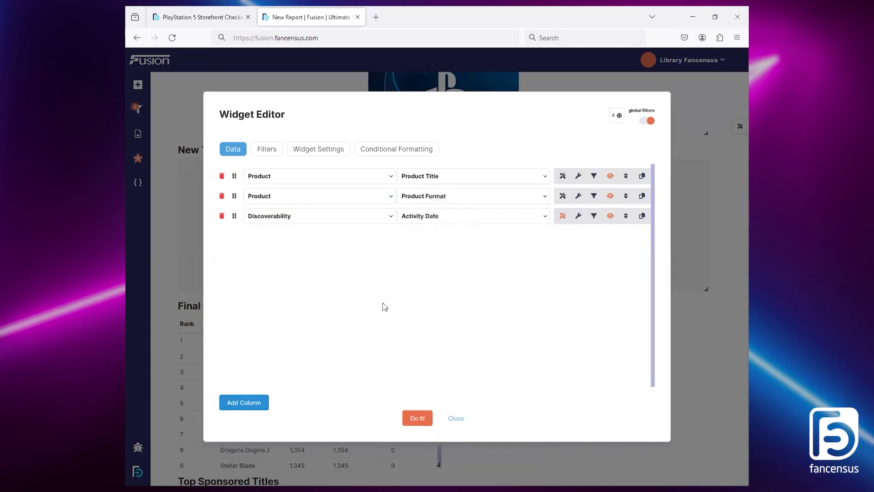
# Step: Add two Discoverability columns showing Country and Retailer General
pyautogui.click(248, 403)
pyautogui.click(449, 242)
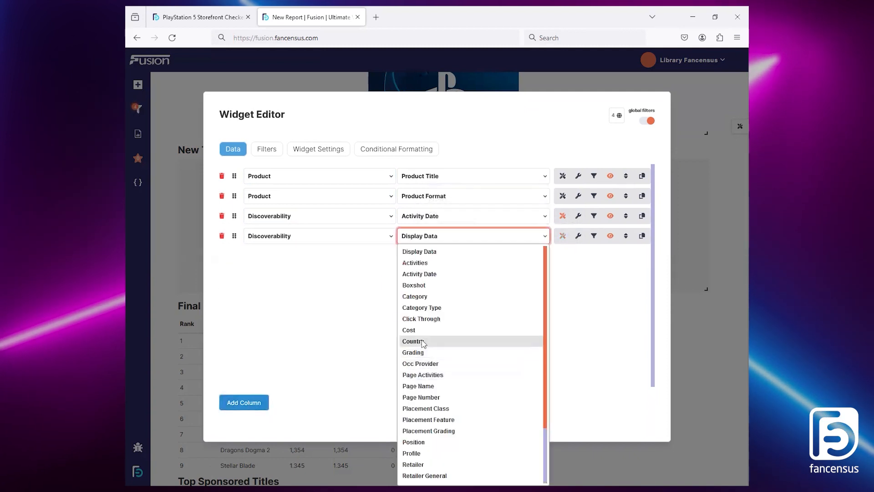
pyautogui.click(418, 340)
pyautogui.click(255, 403)
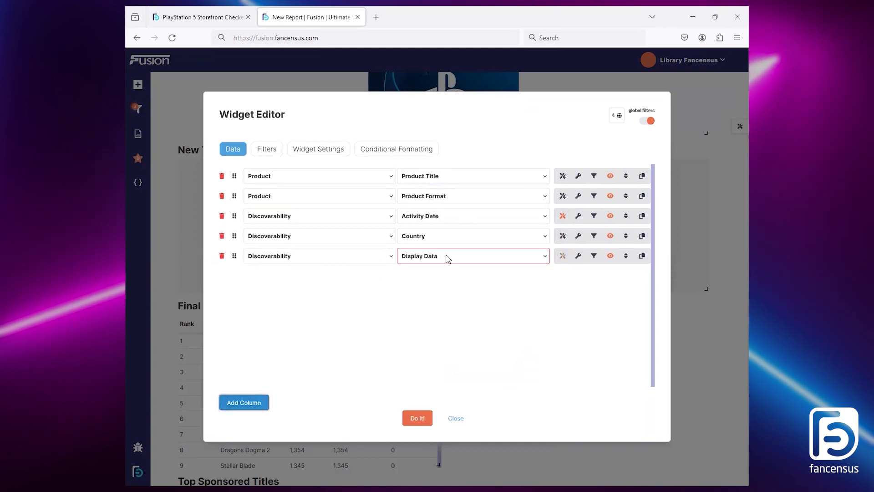
pyautogui.click(448, 258)
pyautogui.click(440, 411)
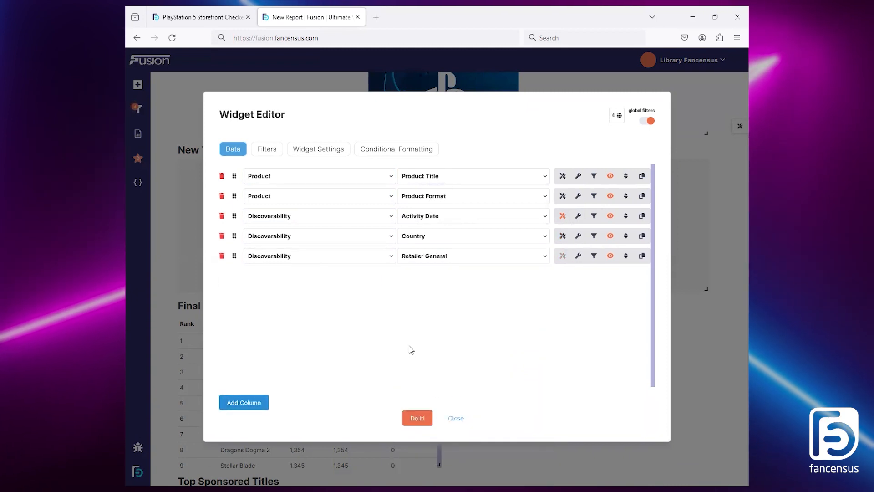
# Step: Add two more Discoverability columns showing Category and Category Type
pyautogui.click(255, 404)
pyautogui.click(454, 279)
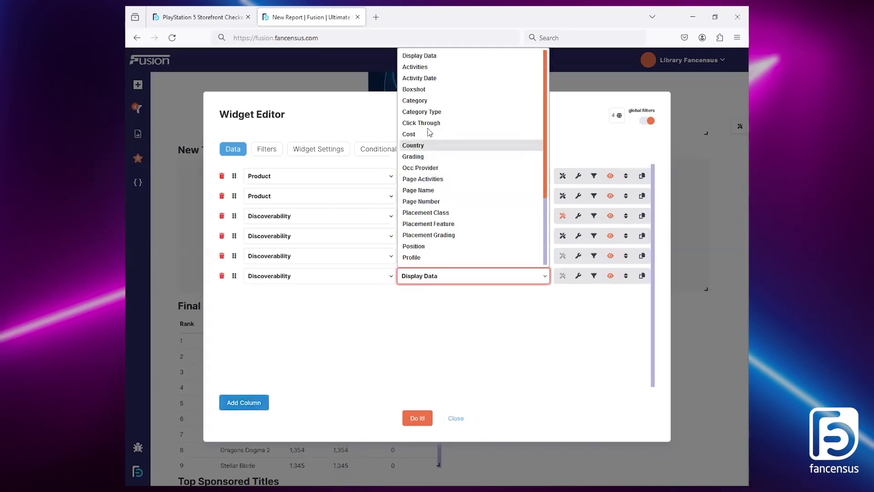
pyautogui.click(429, 103)
pyautogui.click(253, 404)
pyautogui.click(463, 295)
pyautogui.click(434, 112)
# Step: Add a Discoverability Cost column, title it Score, and set how its value is summarised and formatted
pyautogui.click(265, 403)
pyautogui.click(453, 323)
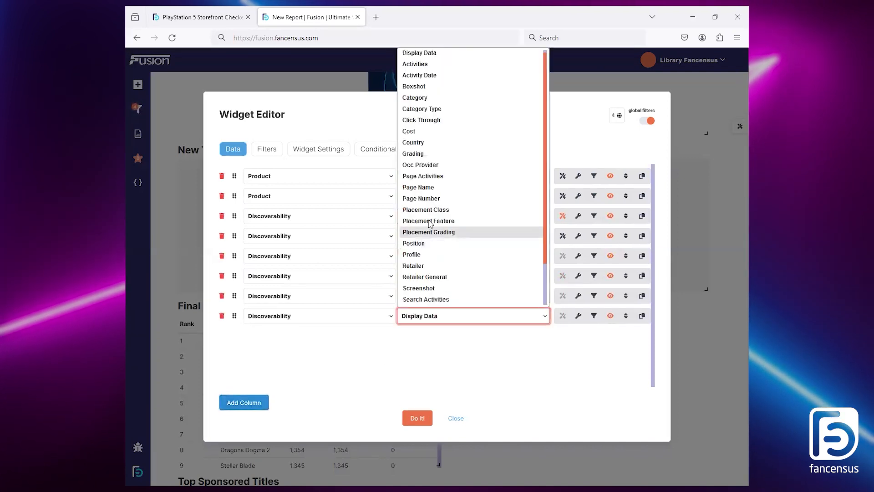
pyautogui.click(418, 130)
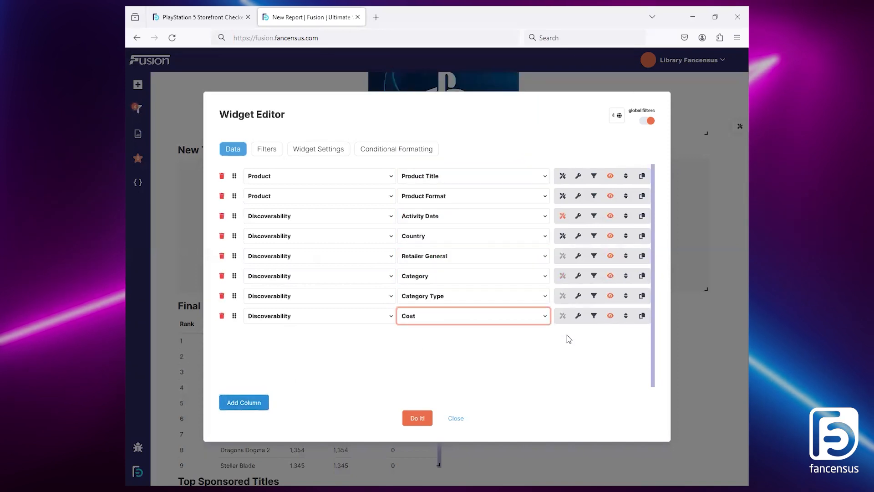
pyautogui.click(579, 316)
pyautogui.click(360, 245)
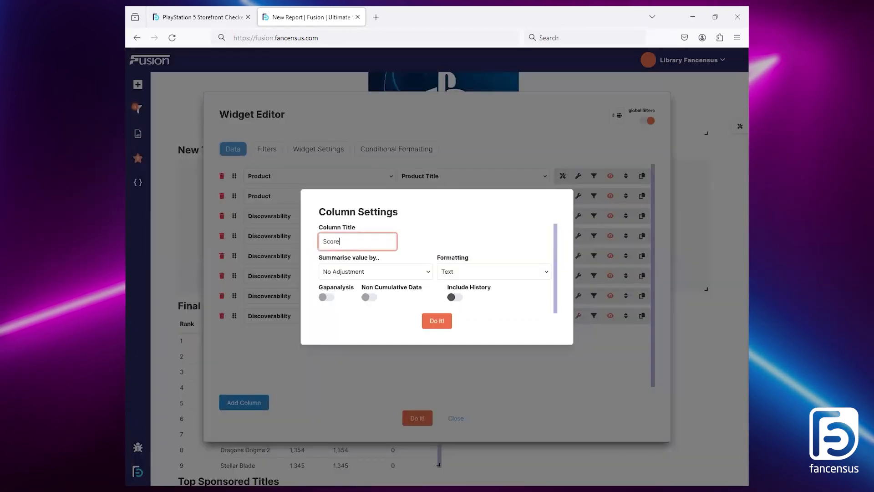
pyautogui.click(376, 272)
pyautogui.click(379, 295)
pyautogui.click(488, 274)
pyautogui.click(471, 302)
pyautogui.click(436, 322)
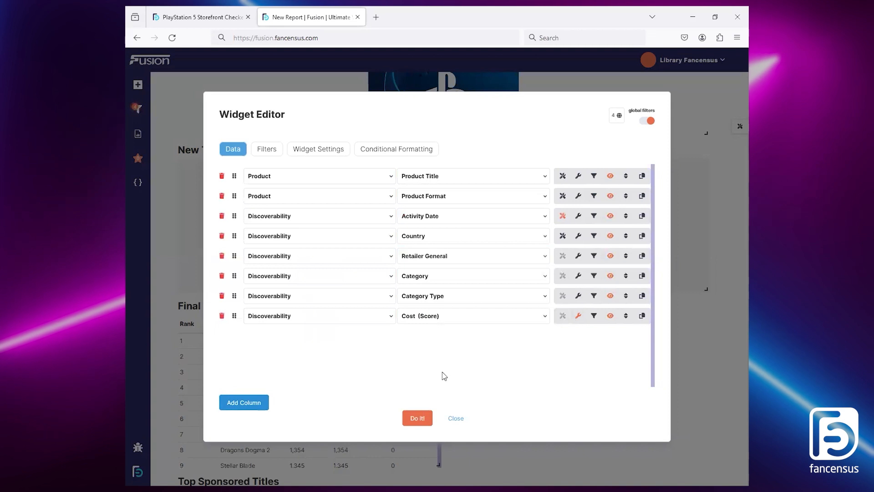
# Step: Add a filter to the table on the Product data set's Product Title field
pyautogui.click(272, 154)
pyautogui.click(256, 403)
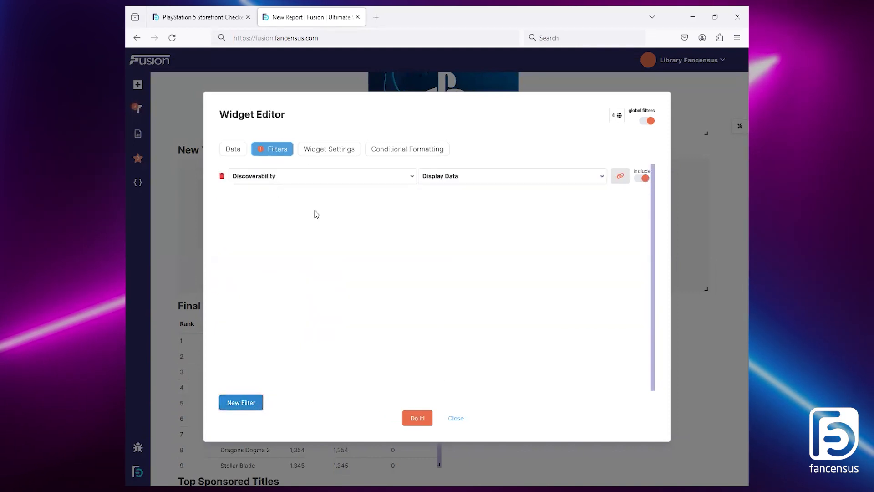
pyautogui.click(322, 180)
pyautogui.click(255, 381)
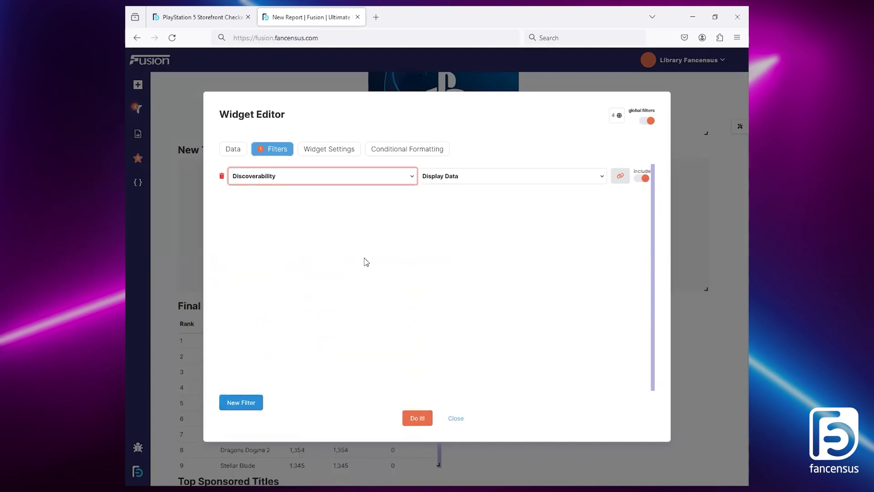
pyautogui.click(469, 176)
pyautogui.click(474, 373)
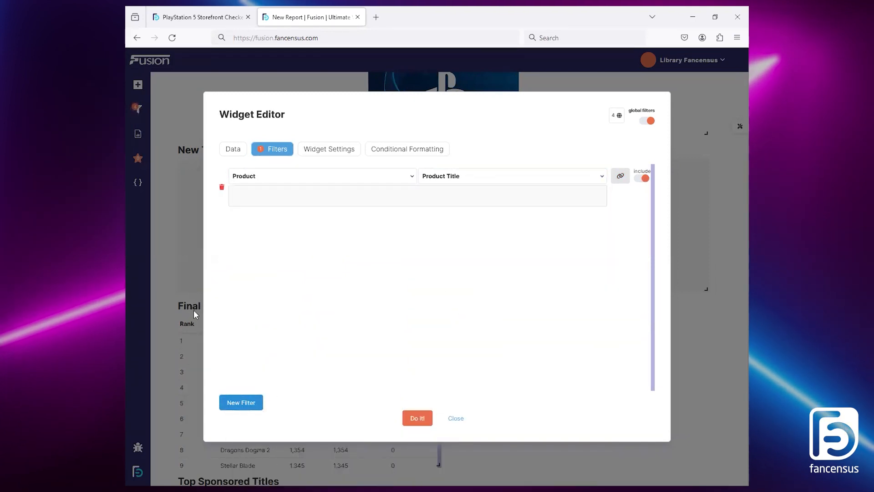
# Step: Link the Product Title filter to the Final Table widget with autoupdate on and Rows set to 1
pyautogui.click(620, 177)
pyautogui.click(527, 187)
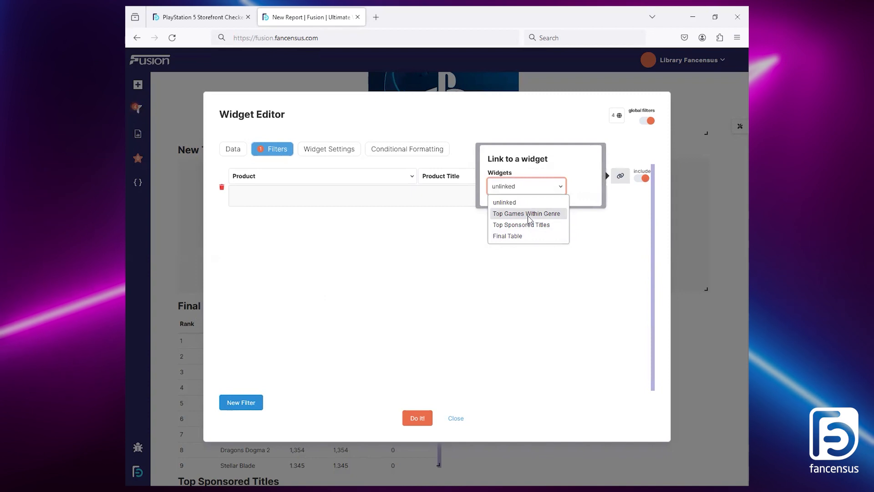
pyautogui.click(521, 236)
pyautogui.click(517, 233)
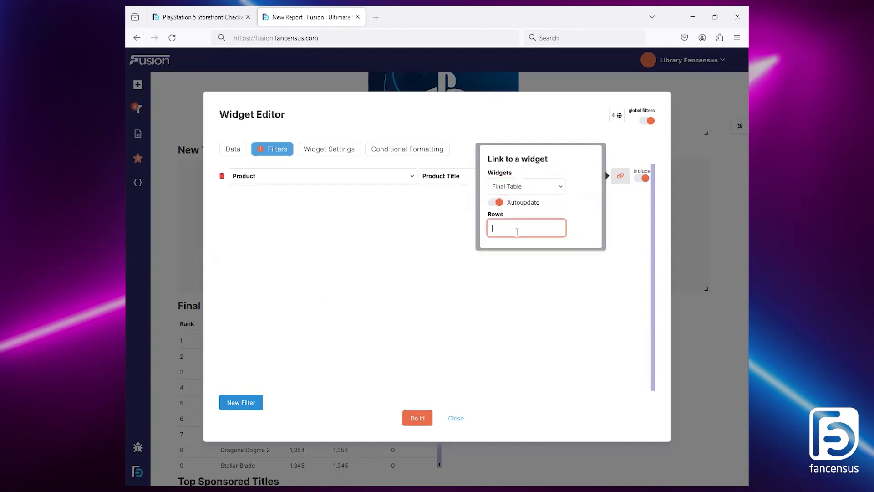
pyautogui.click(453, 365)
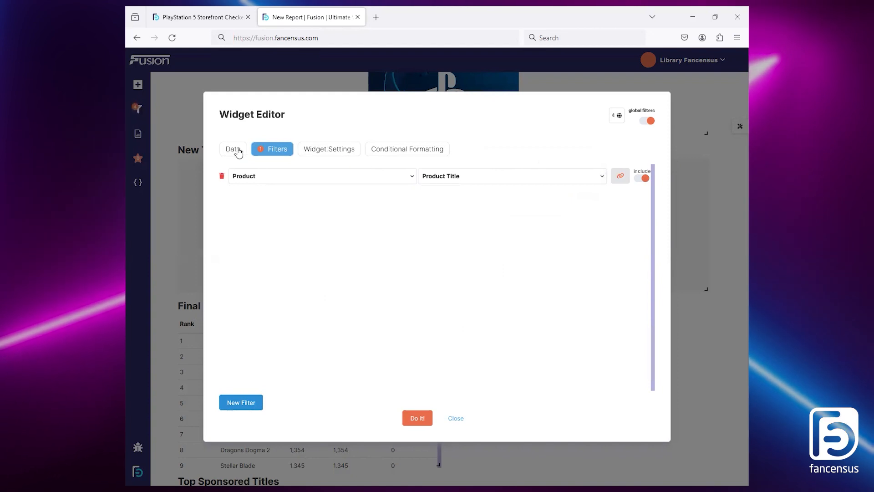
# Step: Set the table's widget title to List of Placements and generate the table
pyautogui.click(237, 152)
pyautogui.click(330, 149)
pyautogui.click(287, 192)
pyautogui.hotkey('ctrl', 'a')
pyautogui.write('List of Placement')
pyautogui.click(417, 418)
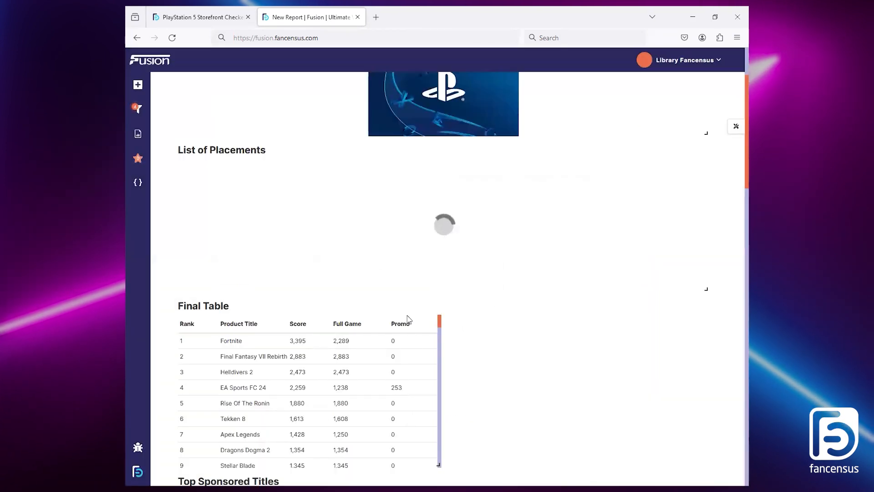
# Step: Move Final Table above List of Placements and select the Prince of Persia title in its rows
pyautogui.moveTo(409, 308); pyautogui.dragTo(410, 165)
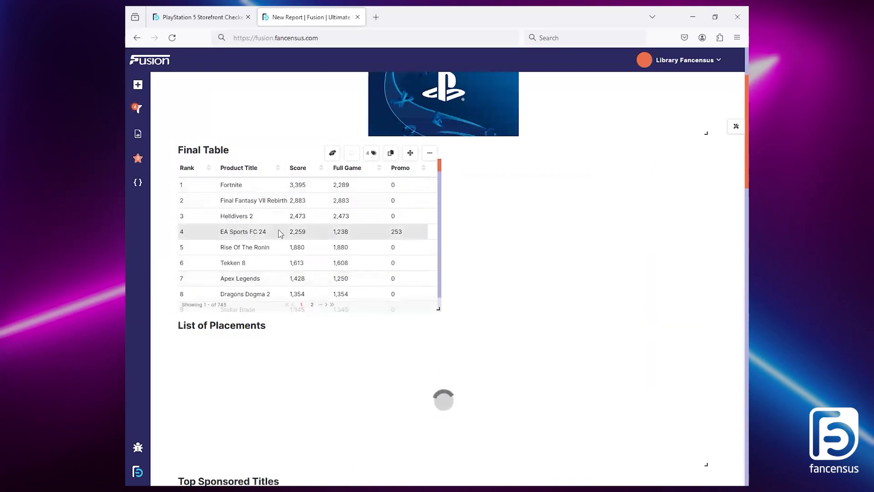
pyautogui.scroll(-1, 275, 231)
pyautogui.scroll(-1, 273, 228)
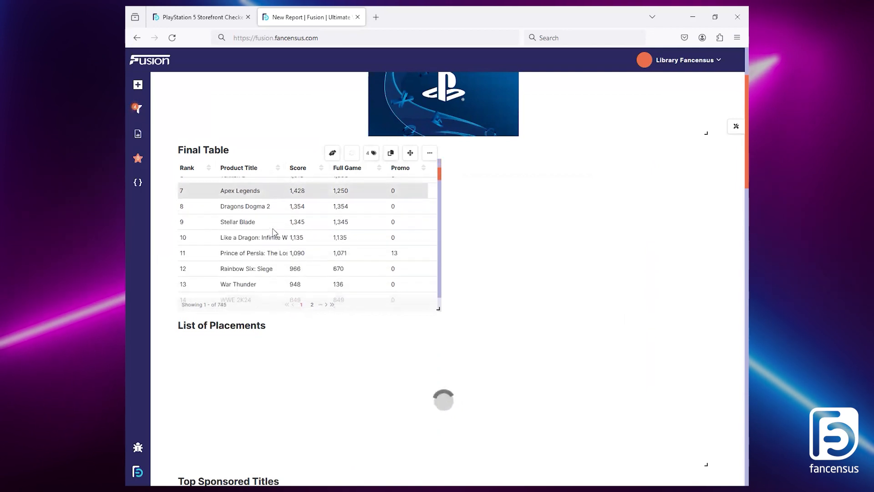
pyautogui.doubleClick(233, 254)
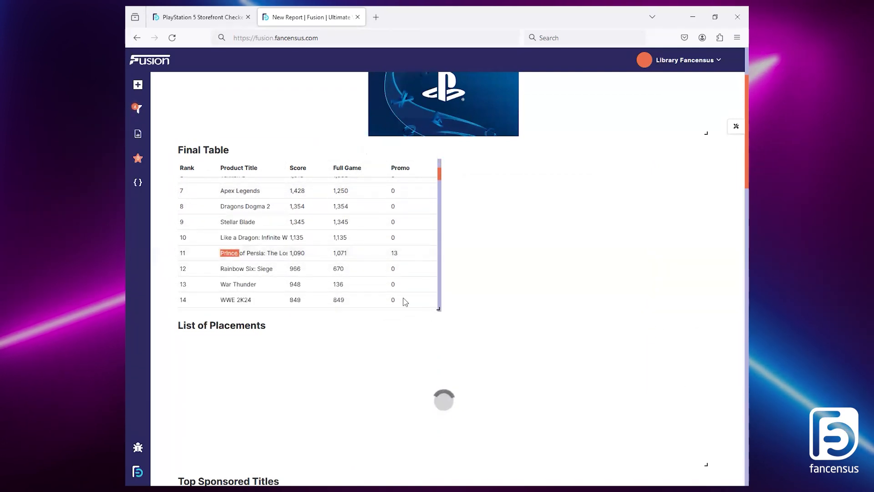
# Step: Make the List of Placements table taller and compare its contents with List of Console Placements in the reference report
pyautogui.scroll(-2, 555, 337)
pyautogui.moveTo(709, 375); pyautogui.dragTo(716, 396)
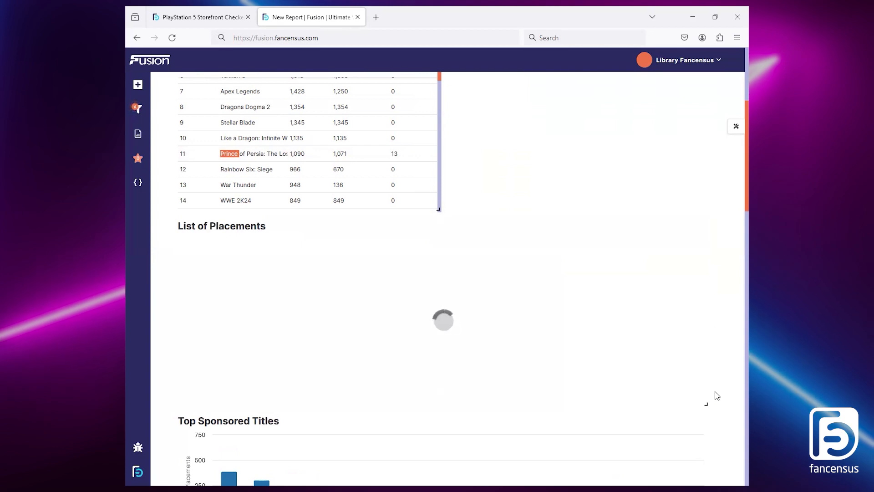
pyautogui.click(221, 18)
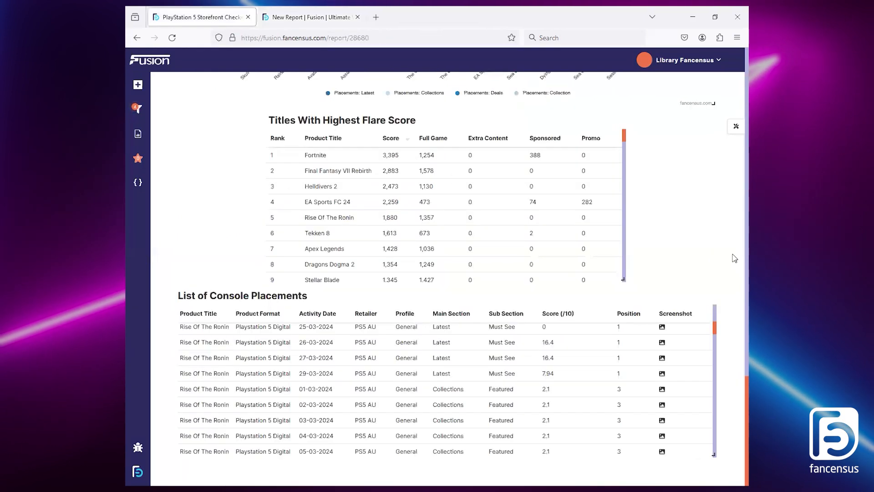
pyautogui.click(279, 11)
pyautogui.click(214, 17)
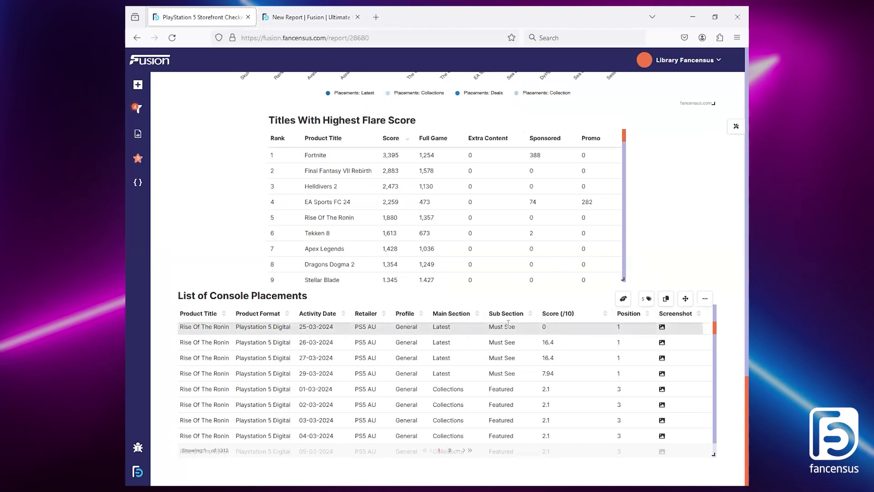
pyautogui.click(309, 13)
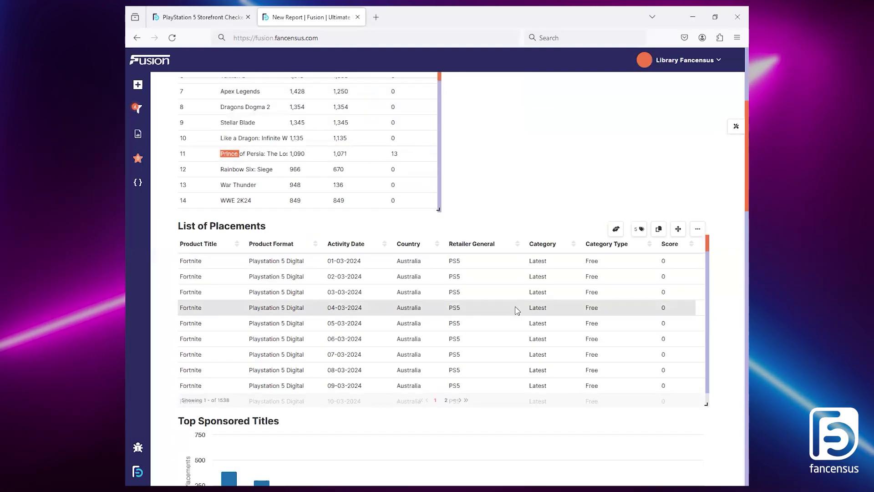
pyautogui.scroll(-4, 560, 310)
pyautogui.moveTo(707, 262); pyautogui.dragTo(711, 242)
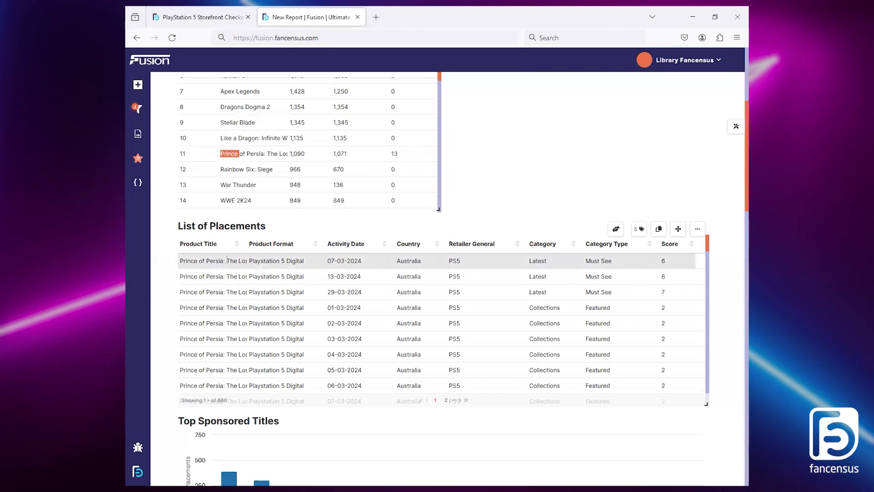
# Step: Format the Score column of List of Placements as Numeric (2 decimal places) and regenerate the table
pyautogui.scroll(-3, 672, 264)
pyautogui.scroll(3, 672, 268)
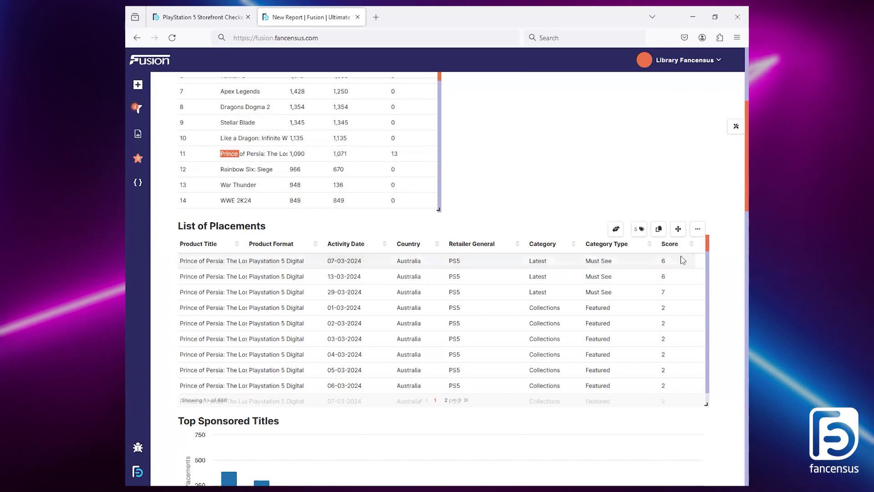
pyautogui.click(698, 229)
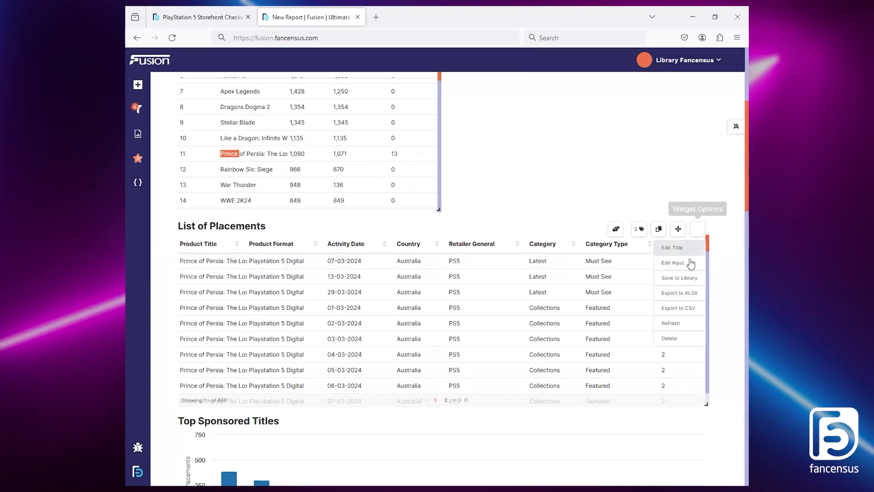
pyautogui.click(689, 261)
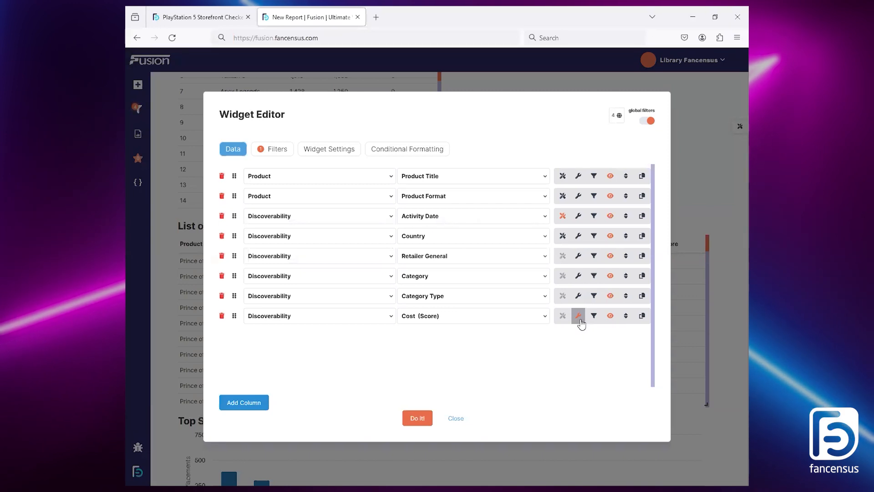
pyautogui.click(579, 318)
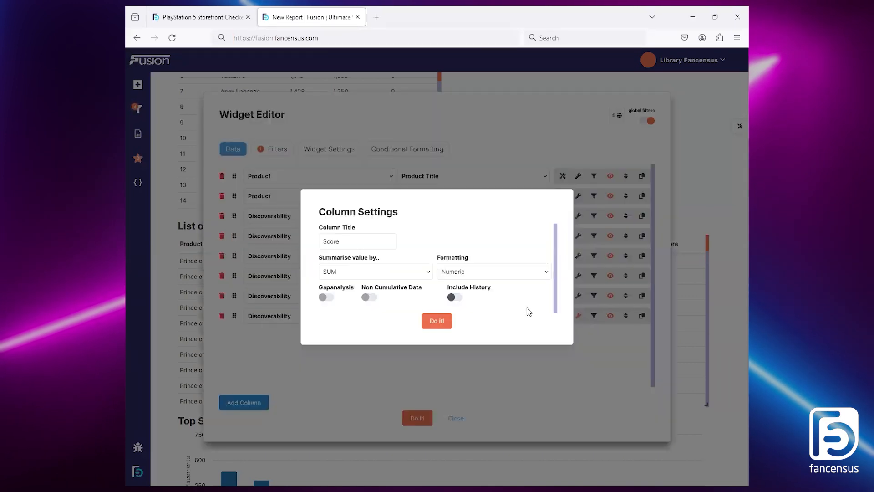
pyautogui.click(521, 272)
pyautogui.click(495, 307)
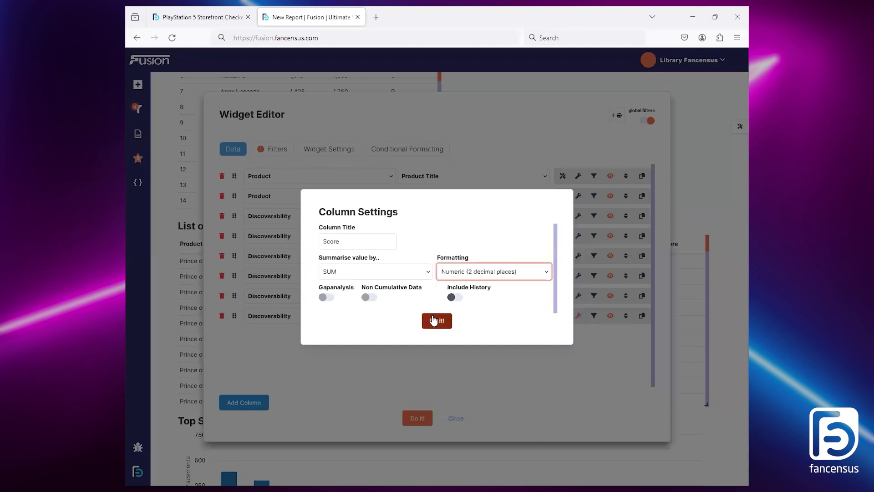
pyautogui.click(436, 320)
pyautogui.click(417, 418)
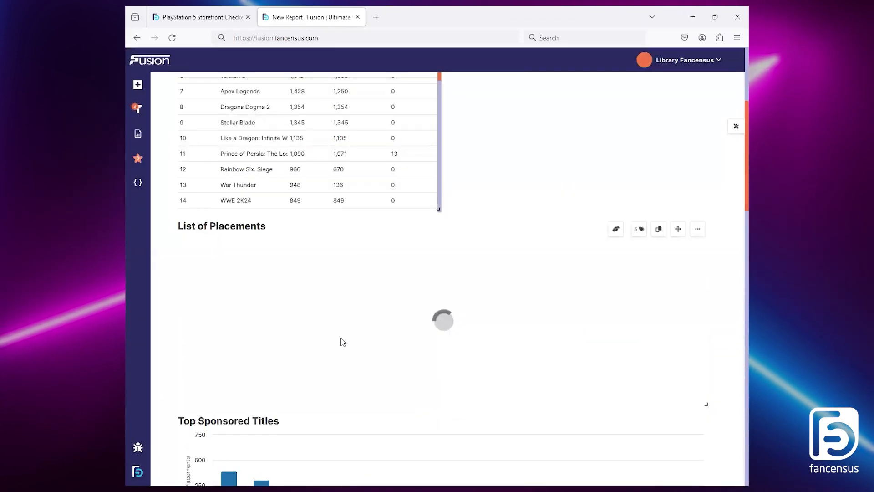
# Step: Shift Final Table sideways so it sits centred above List of Placements, and return to the start of the report
pyautogui.scroll(3, 377, 328)
pyautogui.moveTo(410, 206); pyautogui.dragTo(550, 205)
pyautogui.scroll(-5, 715, 227)
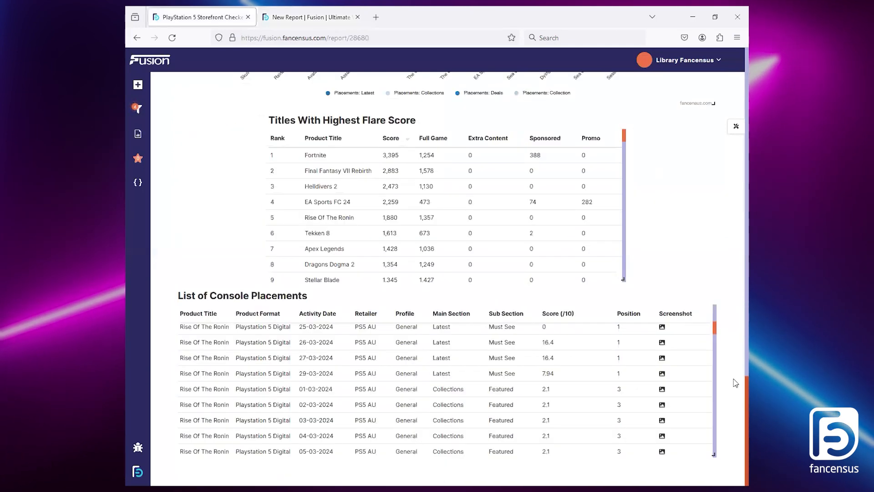
pyautogui.moveTo(747, 380); pyautogui.dragTo(746, 71)
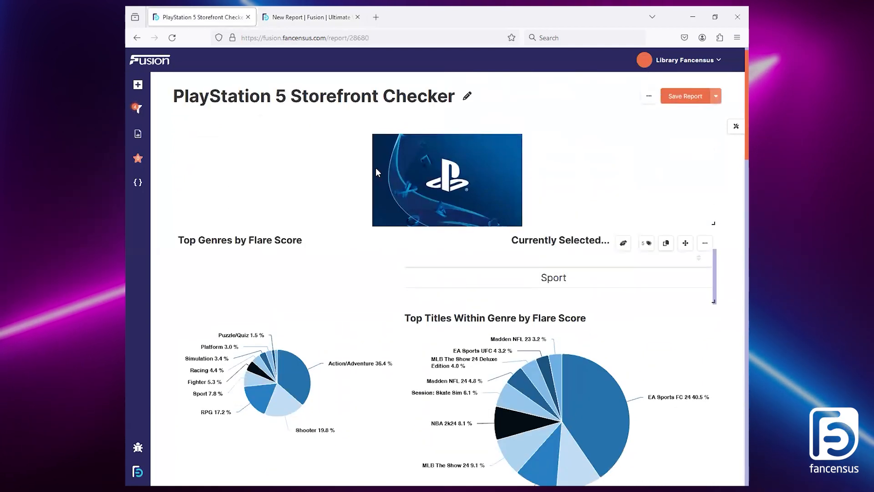
# Step: In the PlayStation 5 Storefront Checker report, set the global Activity Date Range filter to Last Week
pyautogui.click(137, 109)
pyautogui.click(212, 165)
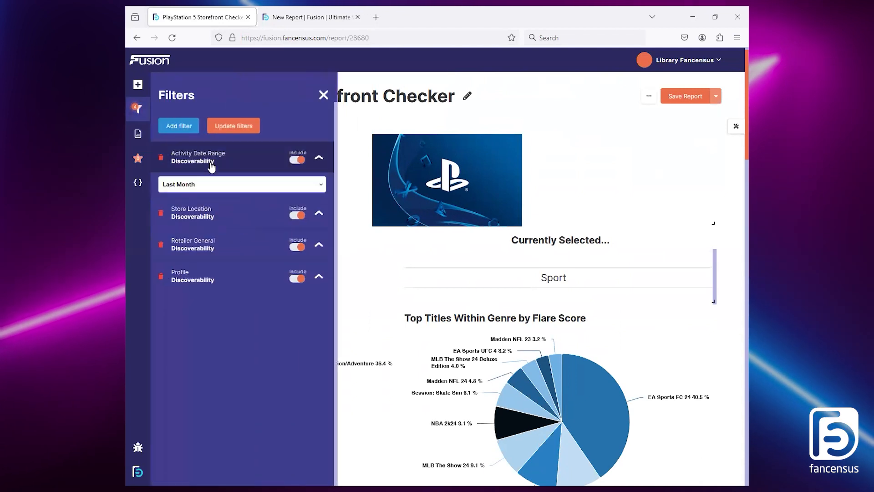
pyautogui.click(203, 184)
pyautogui.click(199, 279)
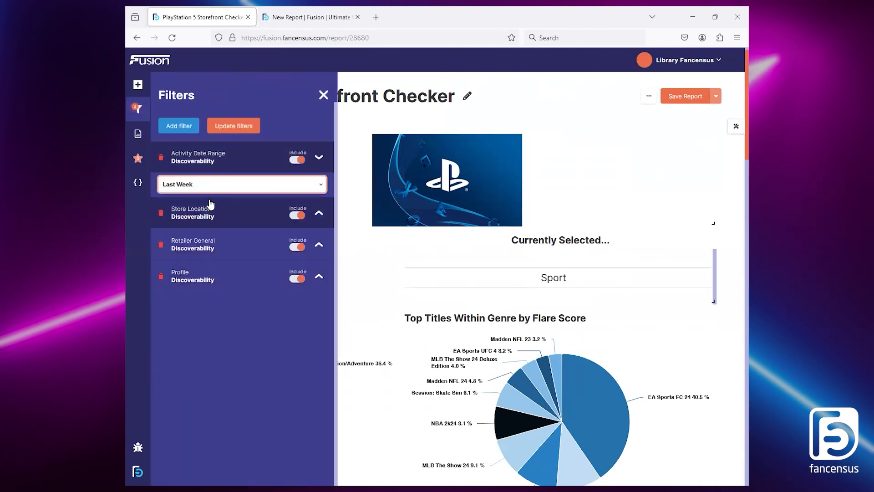
# Step: Select Game Pass Core in the global Profile filter and apply the updated filters to the report
pyautogui.click(201, 278)
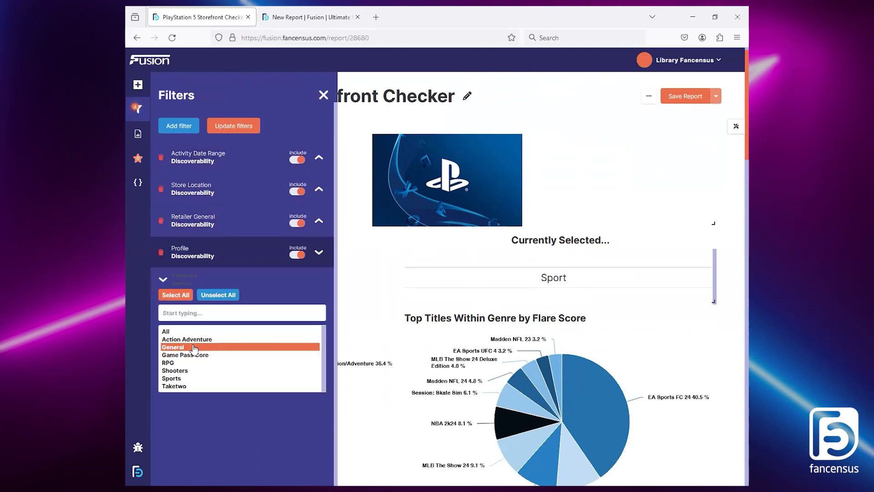
pyautogui.click(194, 347)
pyautogui.click(182, 355)
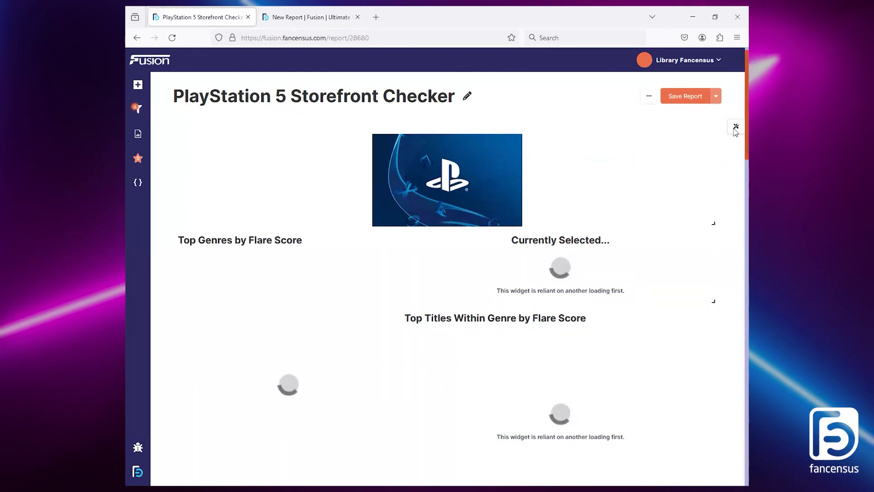
pyautogui.scroll(-15, 734, 318)
pyautogui.scroll(15, 733, 273)
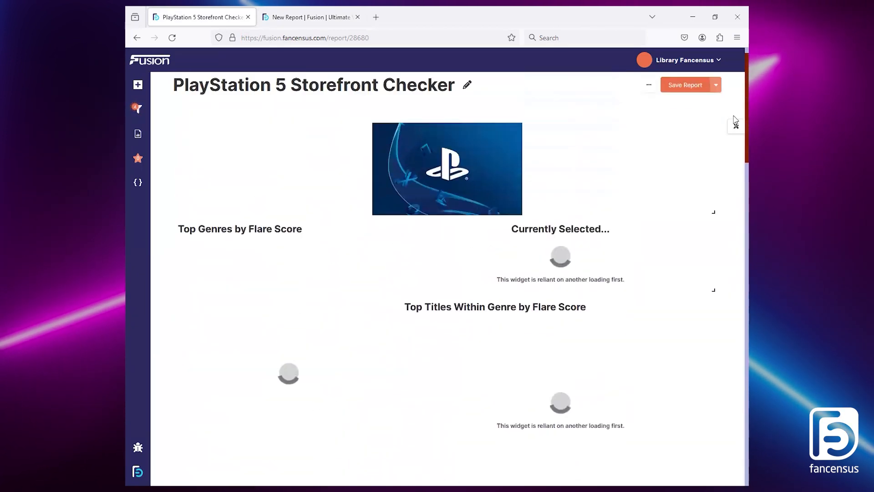